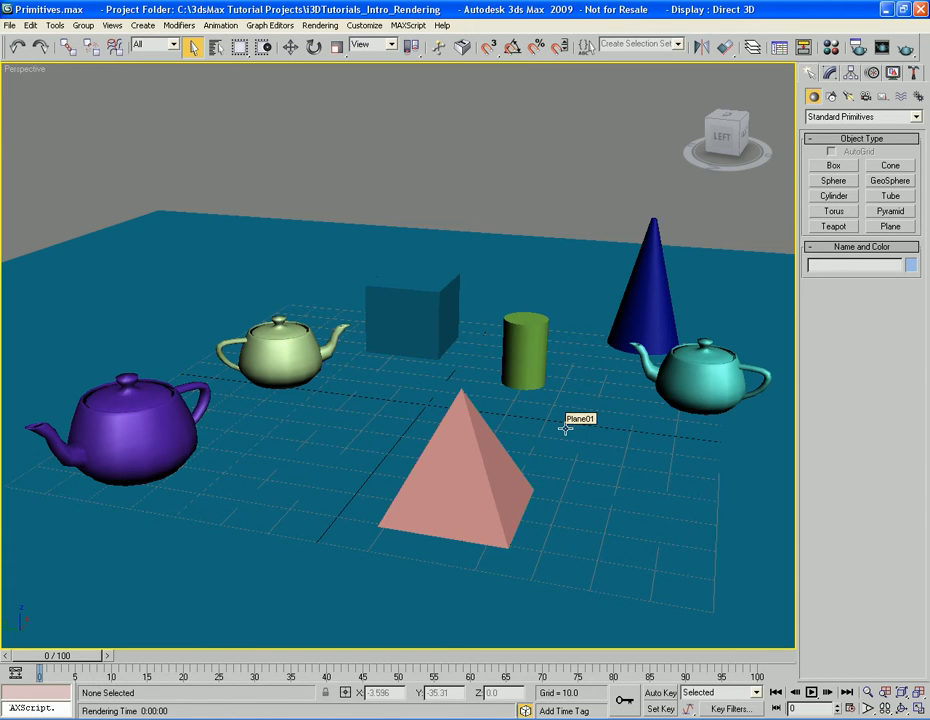
Render the Perspective view with the scene's default lighting, check the rendered frame and close it
key("shift+q")
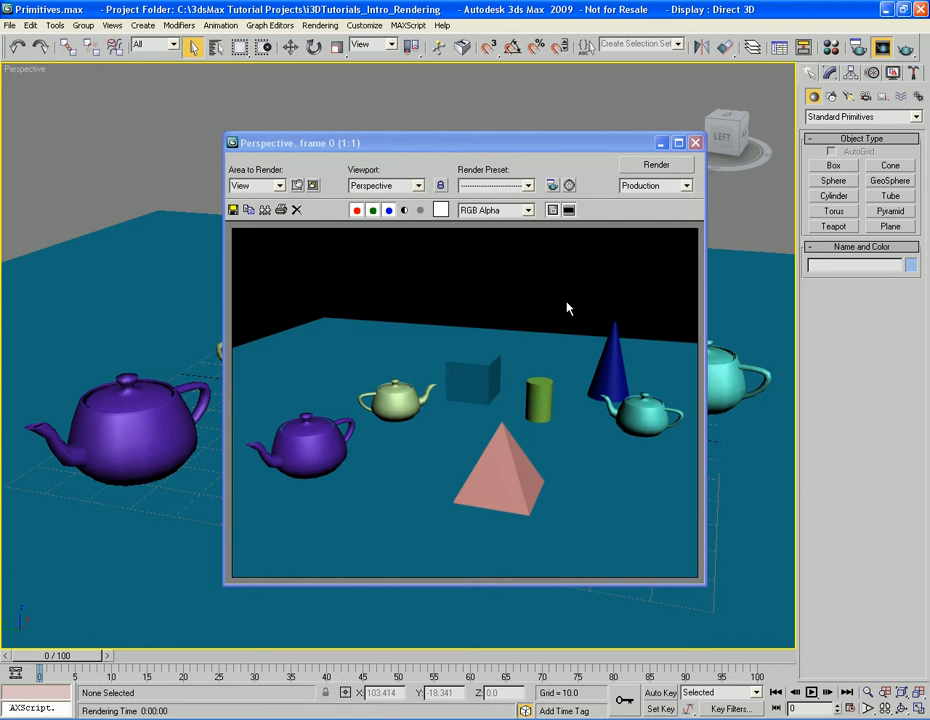
left_click(695, 142)
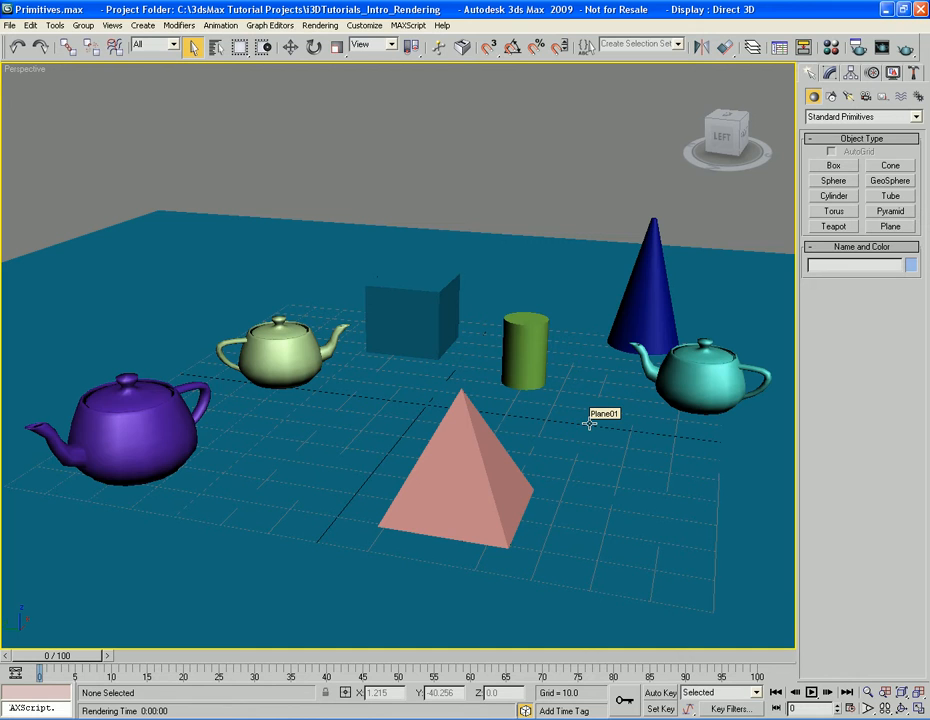
Create a Standard Target Spot light from the middle of the objects toward the turquoise teapot, with a target distance of about 81
left_click(848, 97)
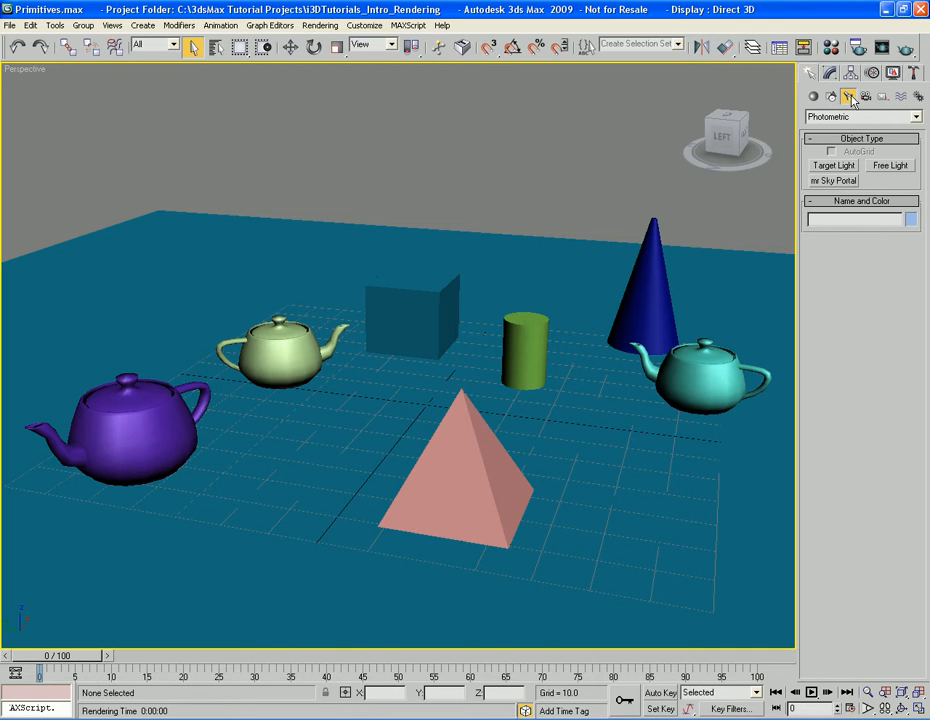
left_click(857, 117)
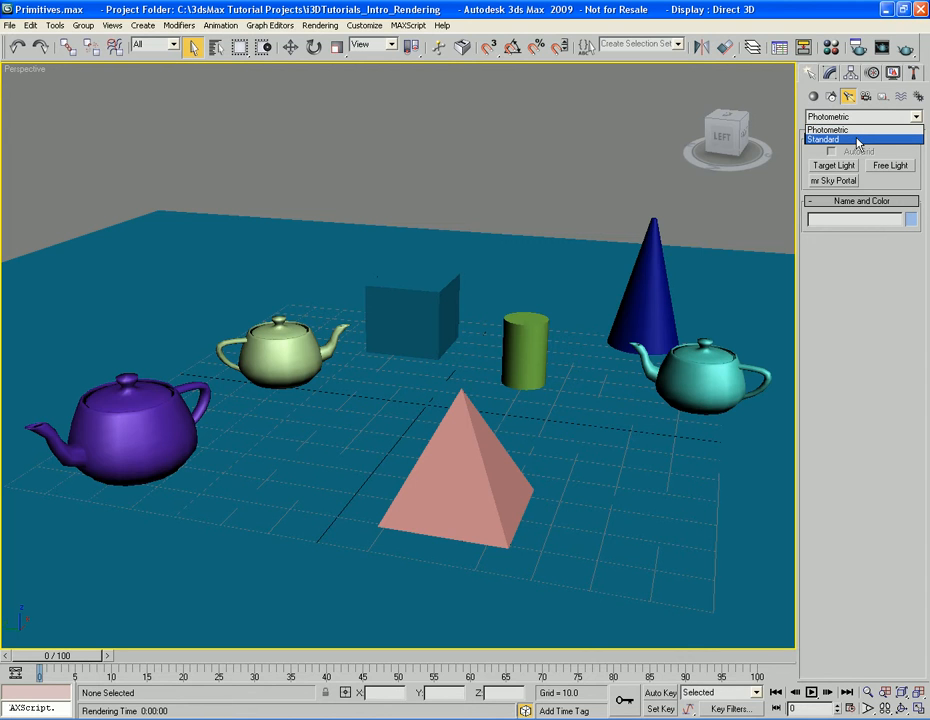
left_click(857, 140)
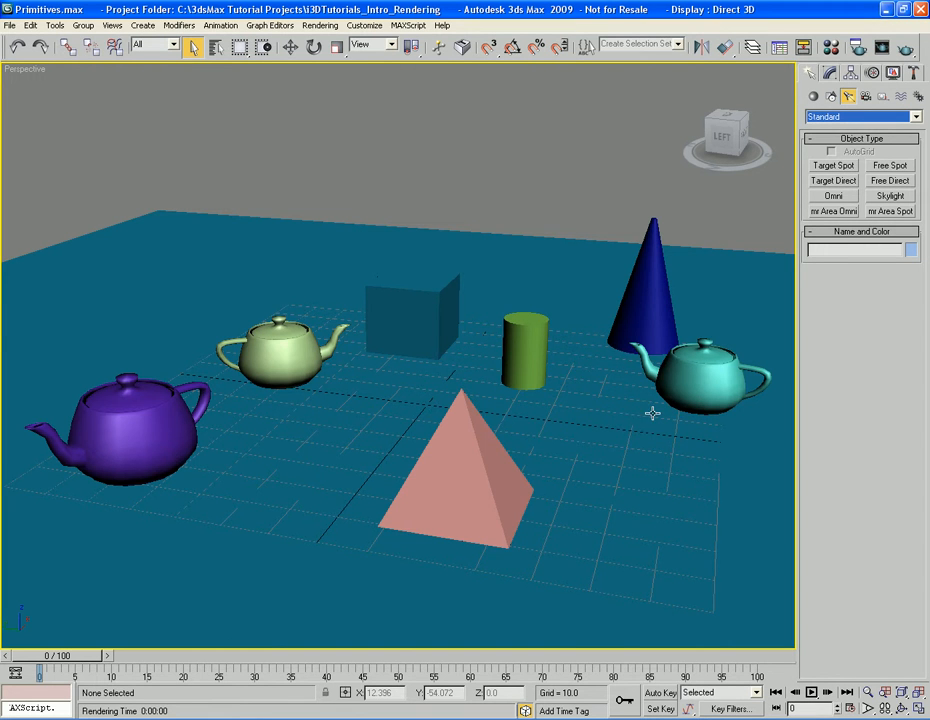
scroll(650, 395, "down", 4)
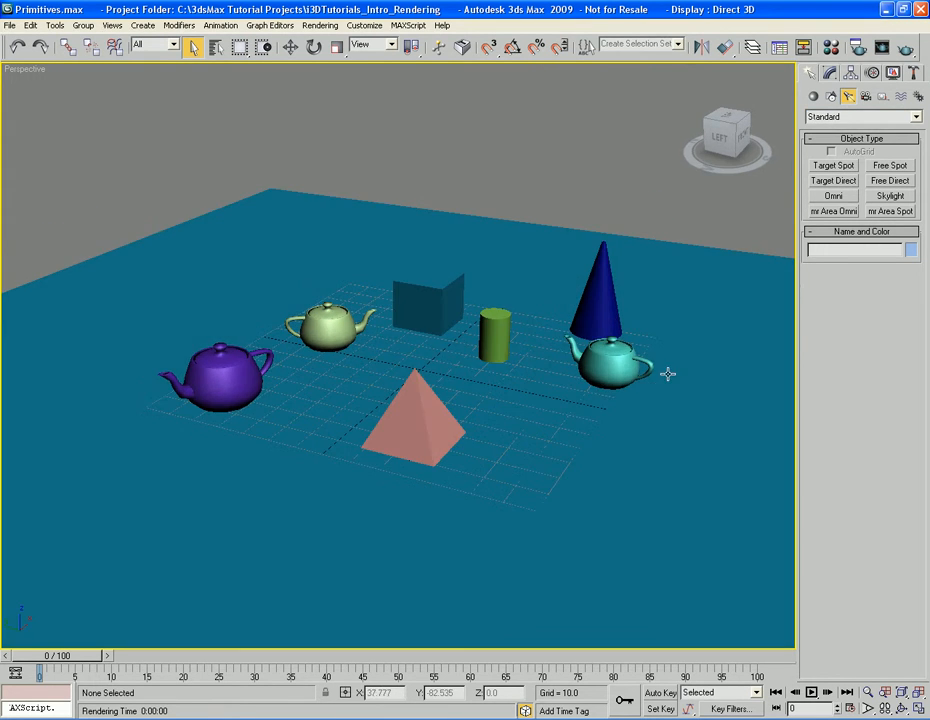
middle_click_drag(664, 380, 685, 384, "alt")
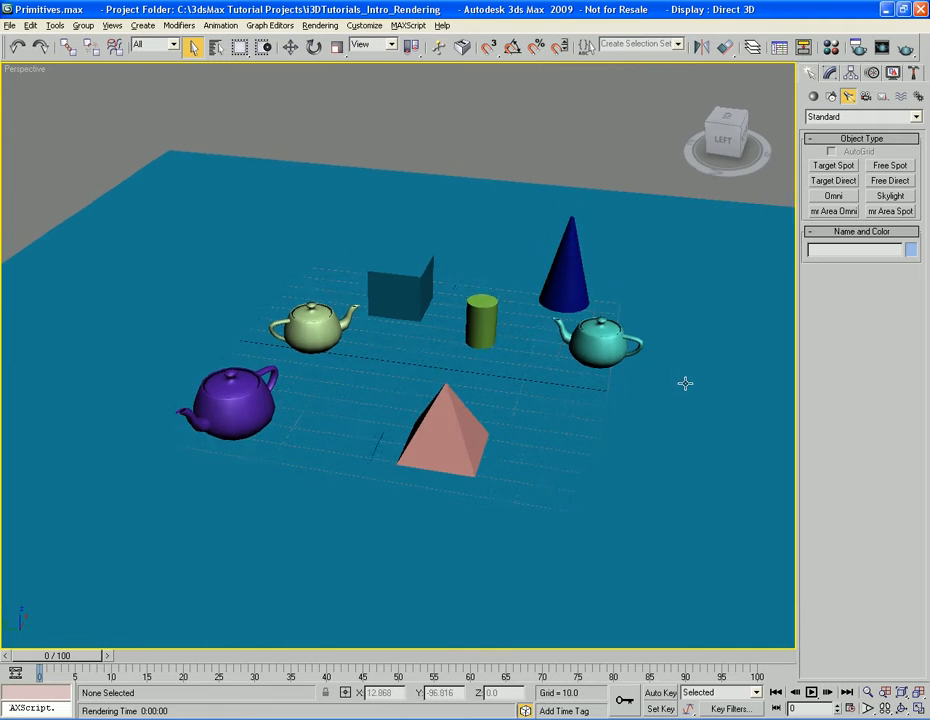
left_click(838, 167)
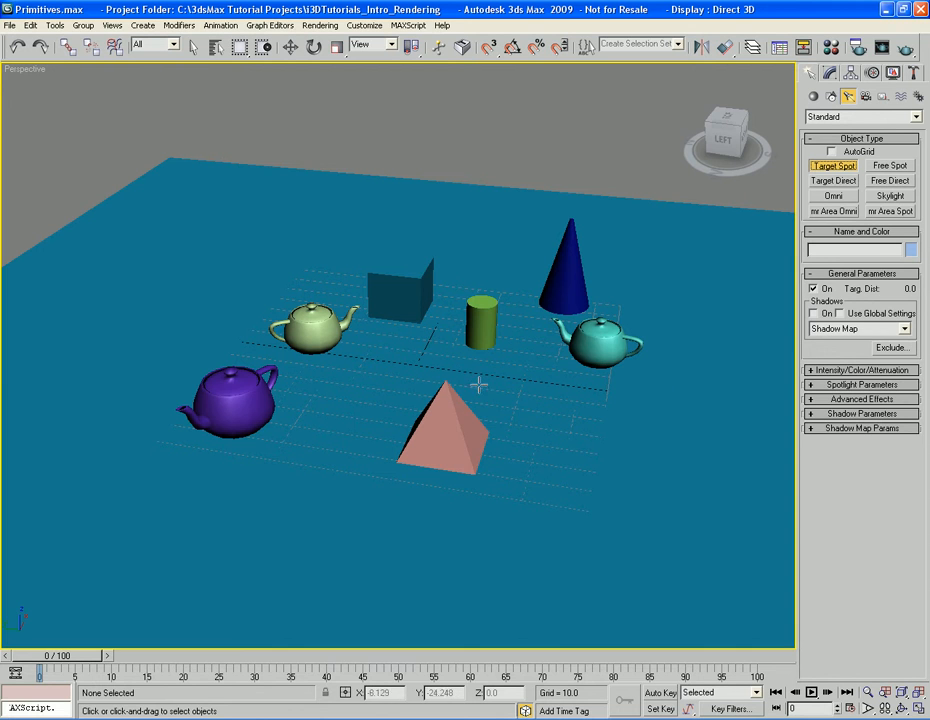
left_click_drag(417, 367, 630, 390)
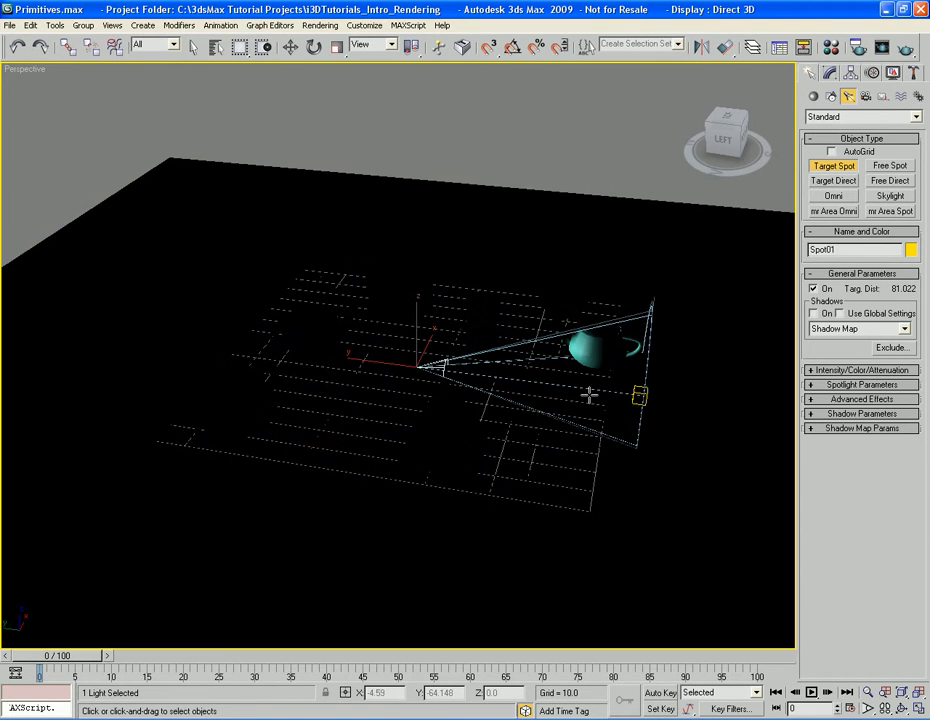
Raise the spotlight high above the floor plane and shift it sideways beyond the turquoise teapot
mouse_move(568, 397)
middle_mouse_down("alt")
mouse_move(588, 405)
mouse_move(573, 392)
mouse_move(567, 403)
middle_mouse_up("alt")
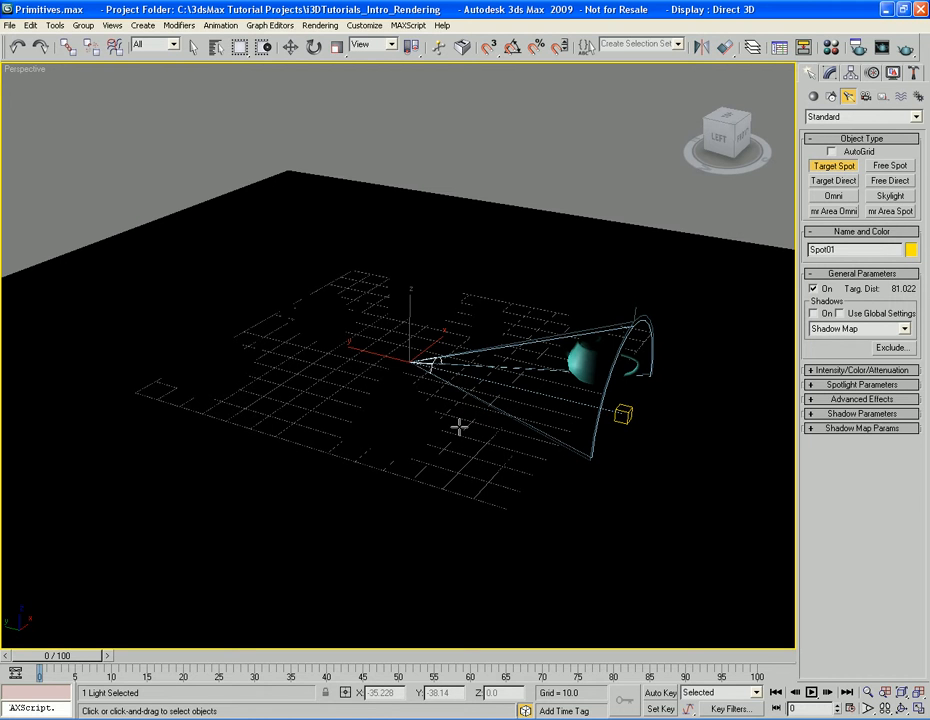
mouse_move(475, 434)
middle_mouse_down()
mouse_move(465, 463)
mouse_move(488, 460)
mouse_move(475, 470)
middle_mouse_up()
key("w")
left_click_drag(397, 350, 462, 92)
left_click_drag(352, 135, 712, 183)
middle_click_drag(712, 183, 646, 297, "alt")
Move the spotlight's target along the floor to the middle of the objects, between the cylinder and pyramid, at Y about -18.3
key("q")
left_click(619, 414)
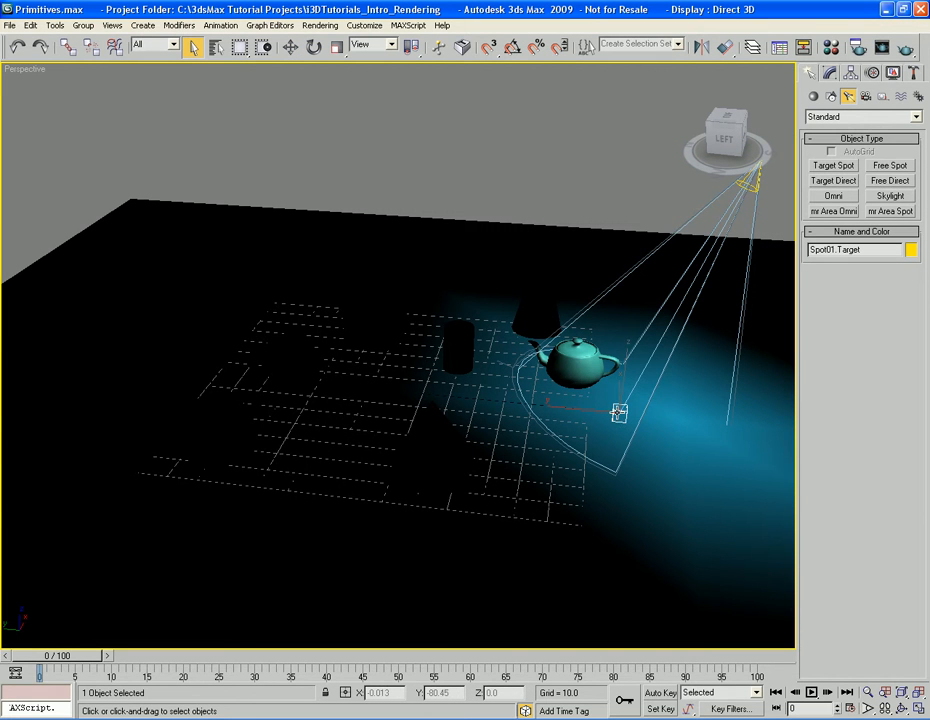
key("w")
left_click_drag(565, 409, 392, 387)
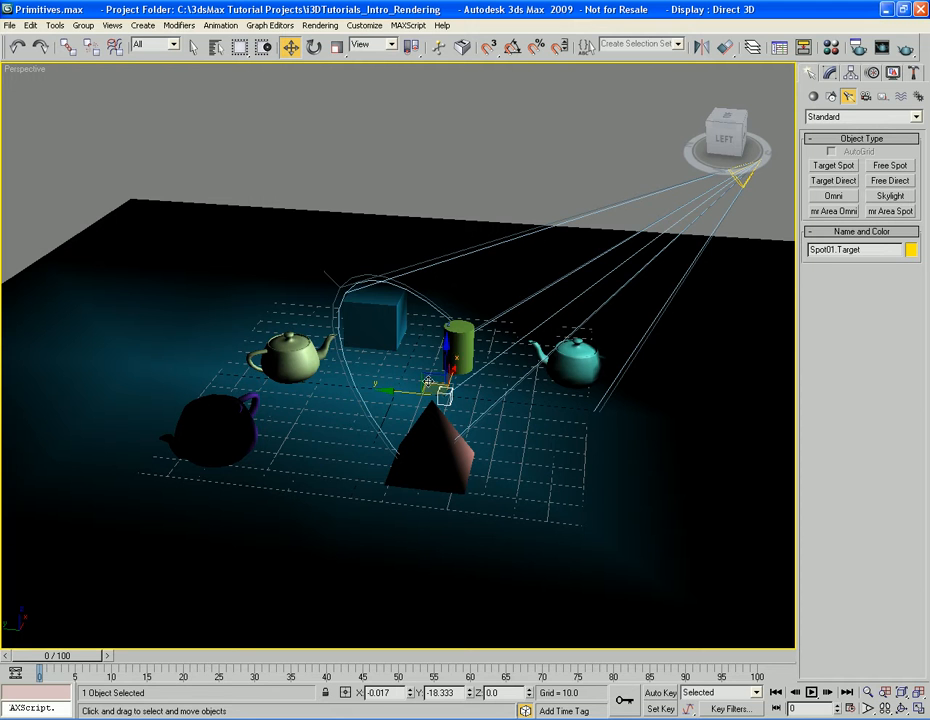
Select the spotlight itself and render the Perspective view to check the light cone on the objects
middle_click_drag(550, 438, 474, 440)
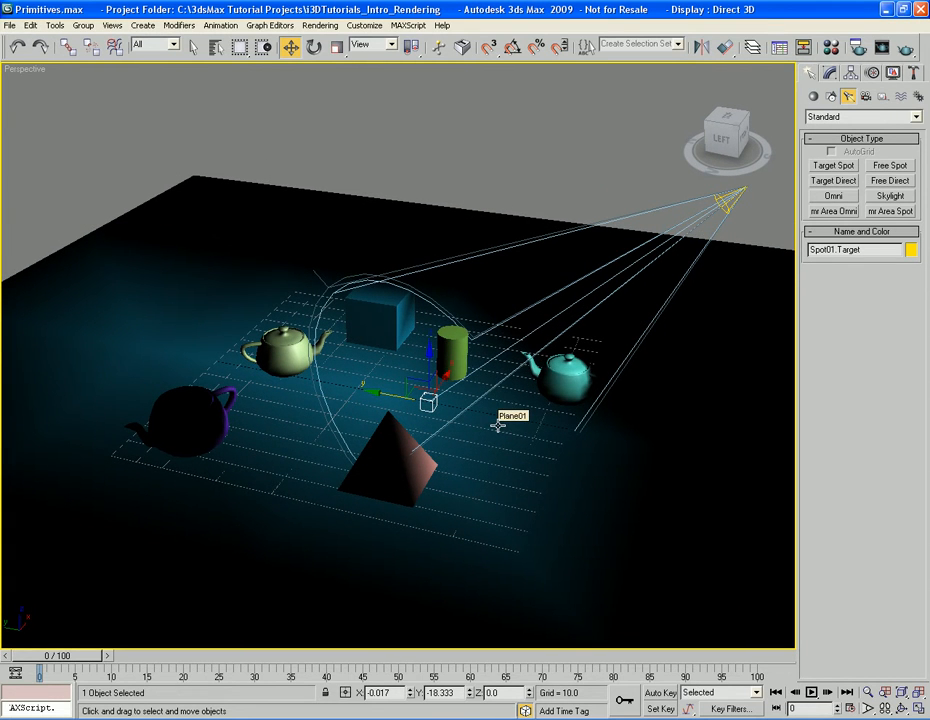
middle_click_drag(502, 443, 481, 418, "alt")
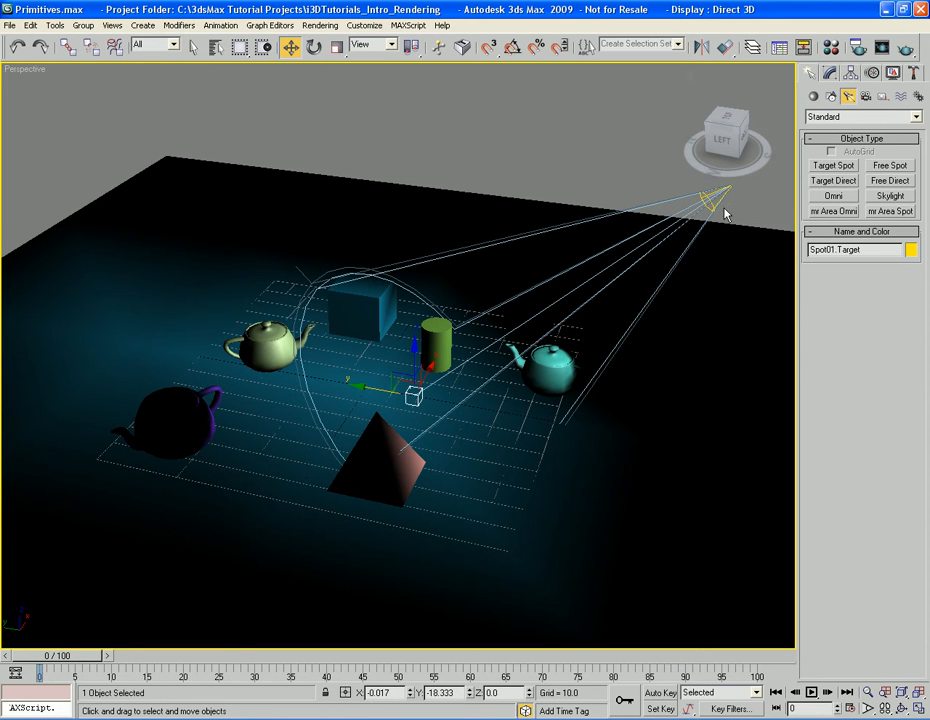
middle_click_drag(666, 276, 673, 267, "alt")
middle_click_drag(651, 297, 625, 316)
key("q")
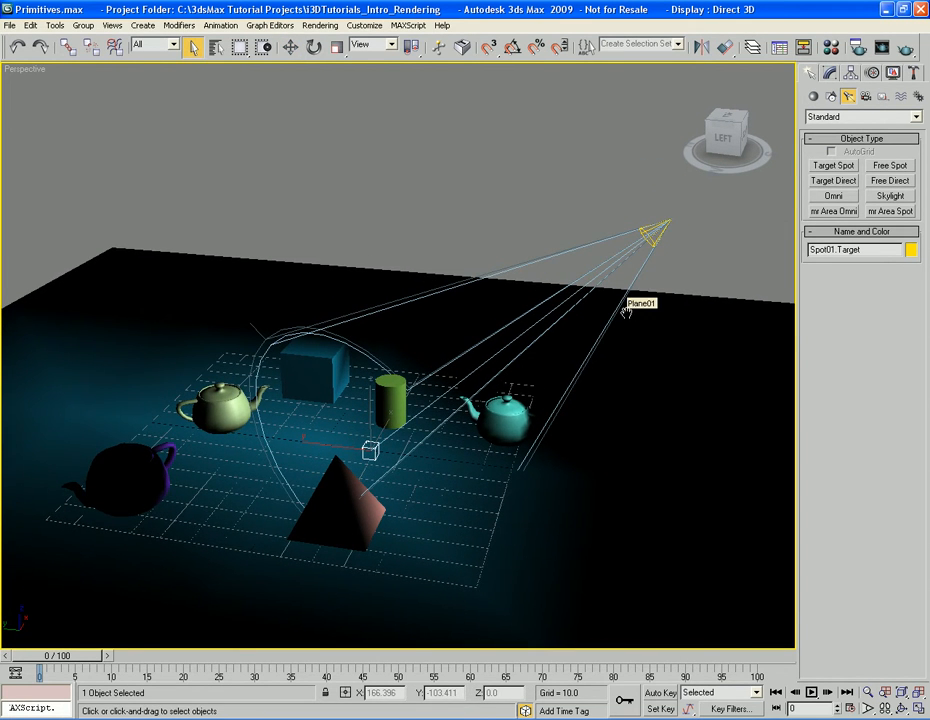
left_click(649, 233)
mouse_move(651, 347)
middle_mouse_down()
mouse_move(658, 311)
mouse_move(674, 306)
mouse_move(645, 326)
middle_mouse_up()
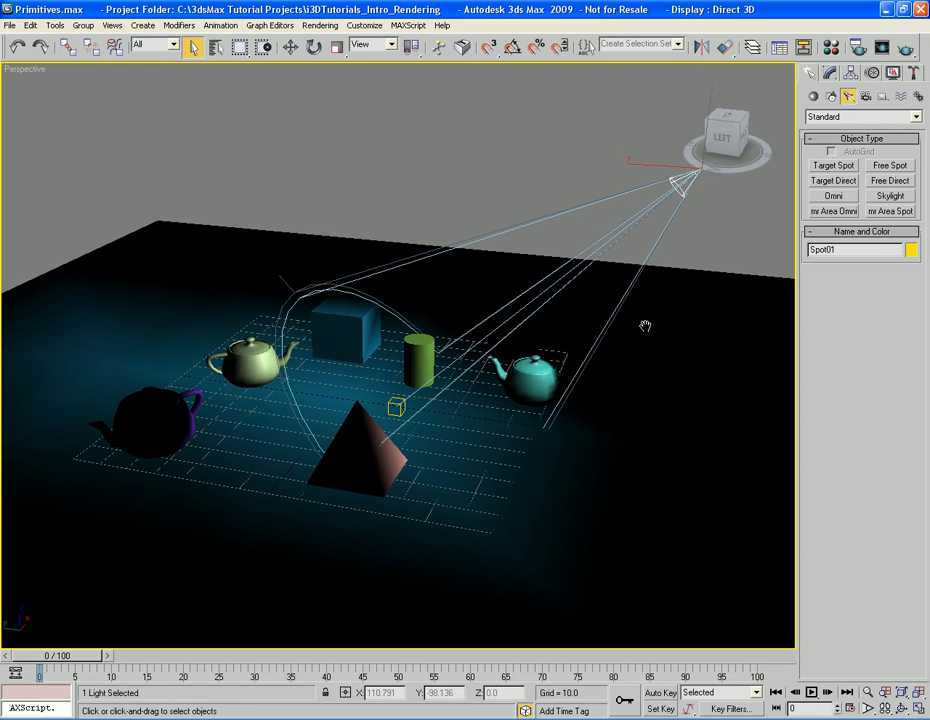
key("shift+q")
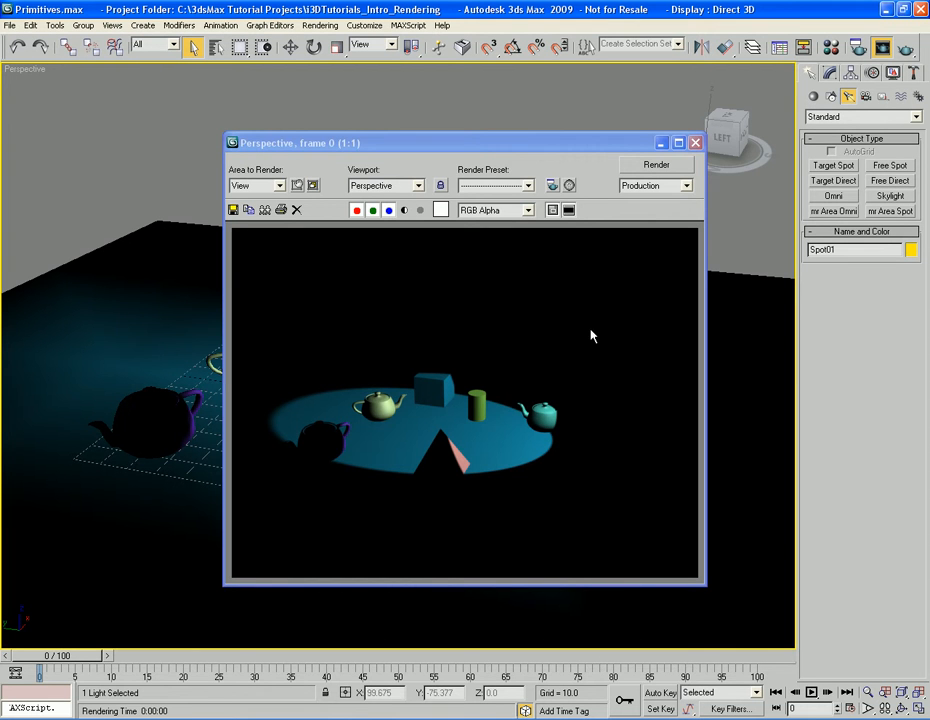
left_click(696, 144)
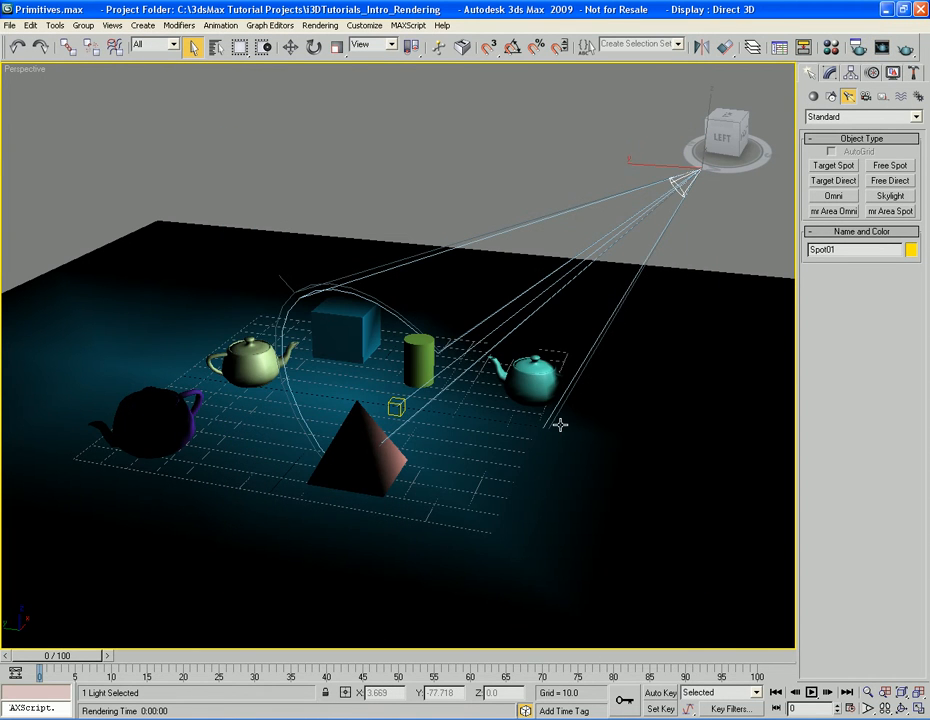
Set the viewport shading quality to Best and render the Perspective view for comparison
middle_click_drag(596, 423, 624, 400)
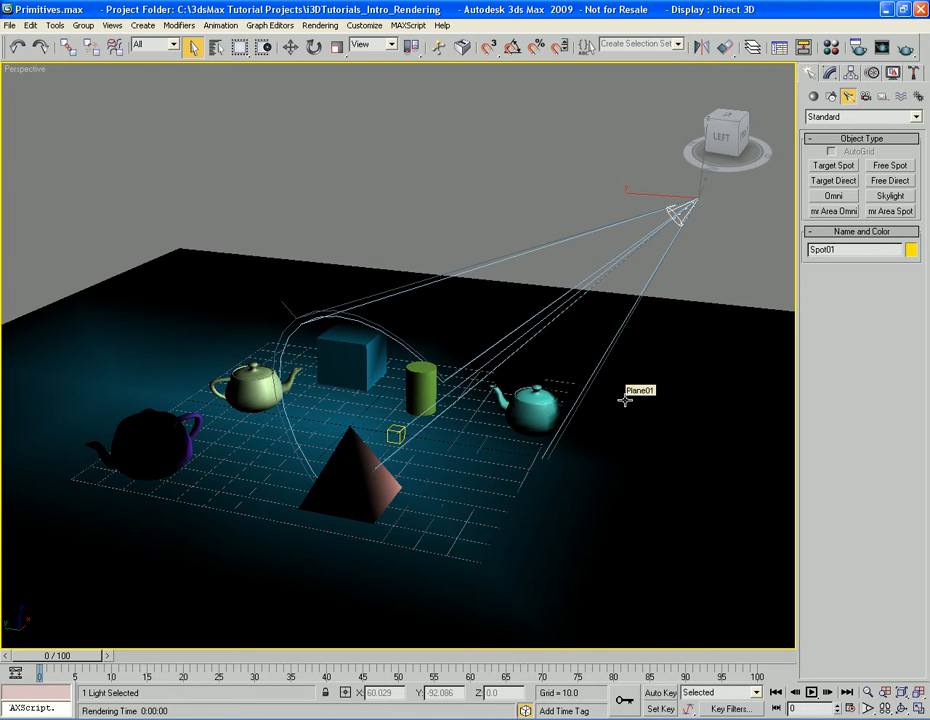
mouse_move(624, 400)
middle_mouse_down("alt")
mouse_move(633, 397)
mouse_move(620, 396)
middle_mouse_up("alt")
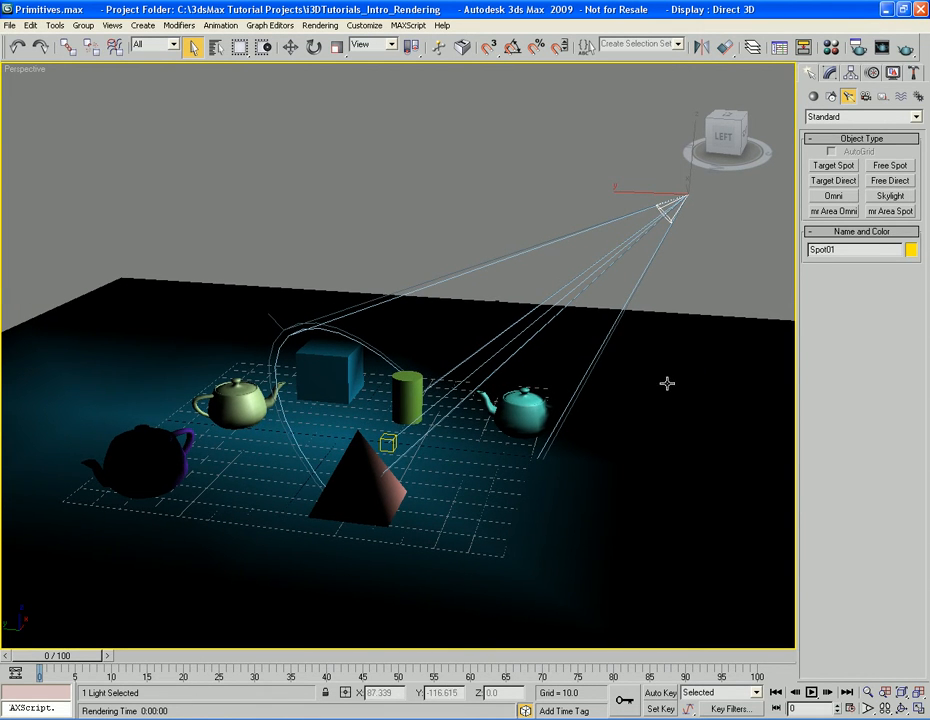
right_click(449, 199)
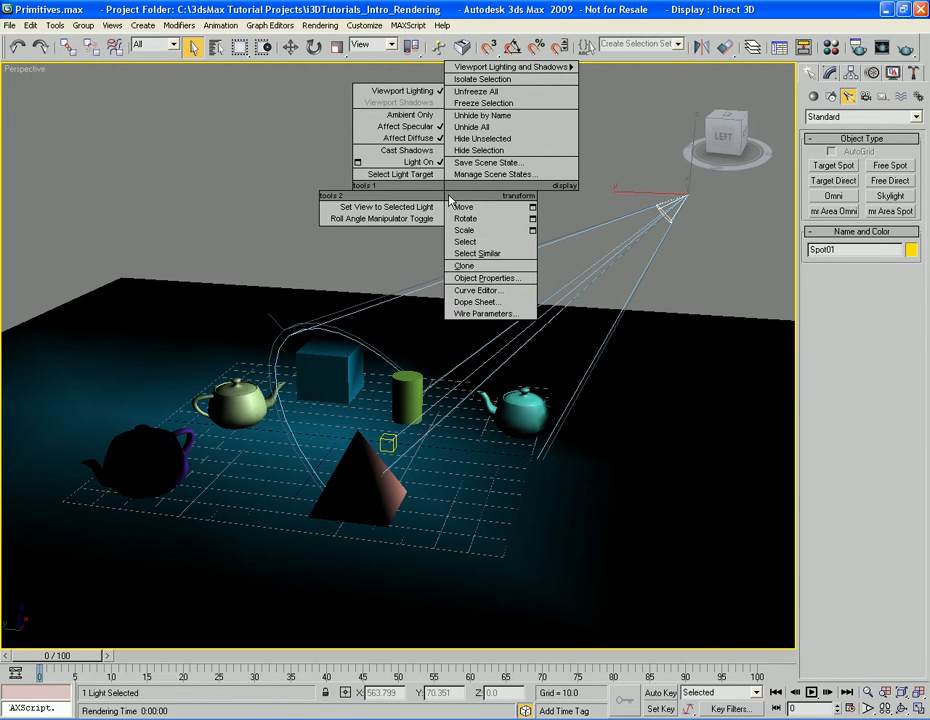
mouse_move(524, 70)
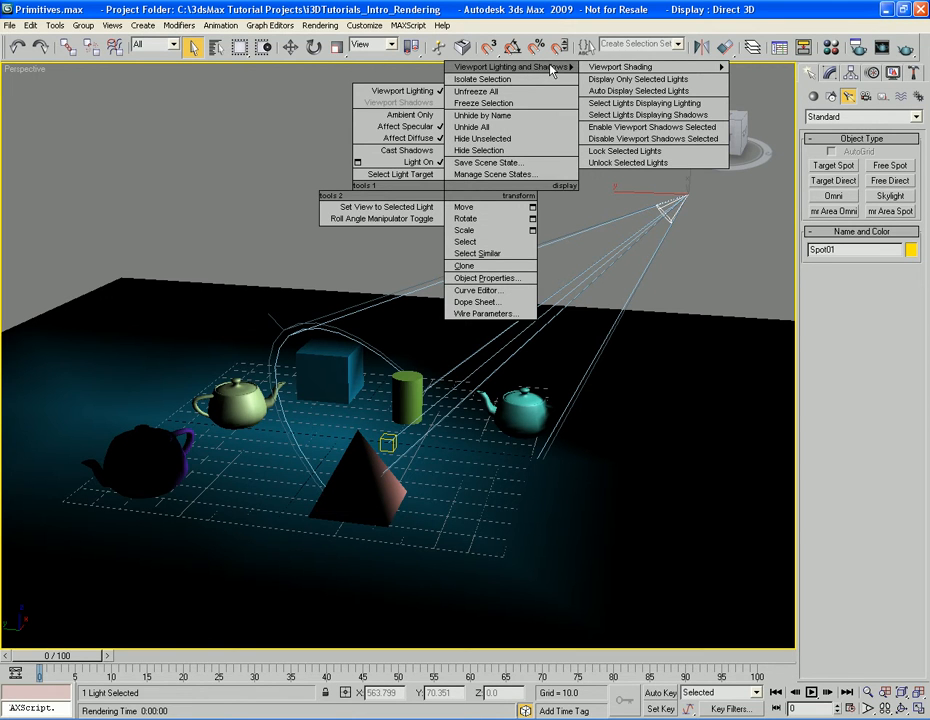
mouse_move(715, 67)
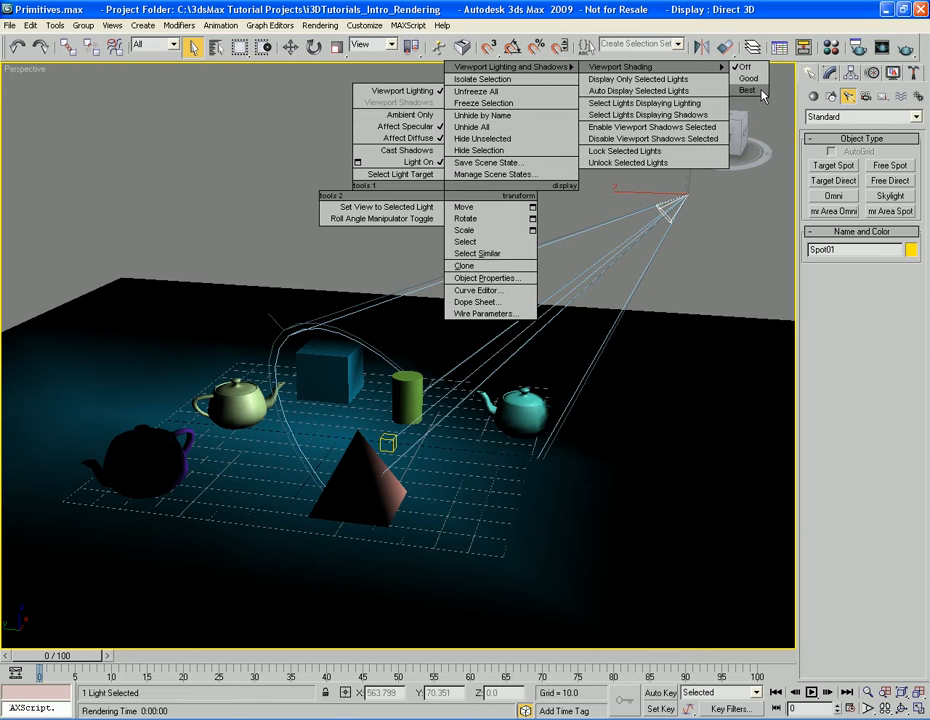
left_click(762, 91)
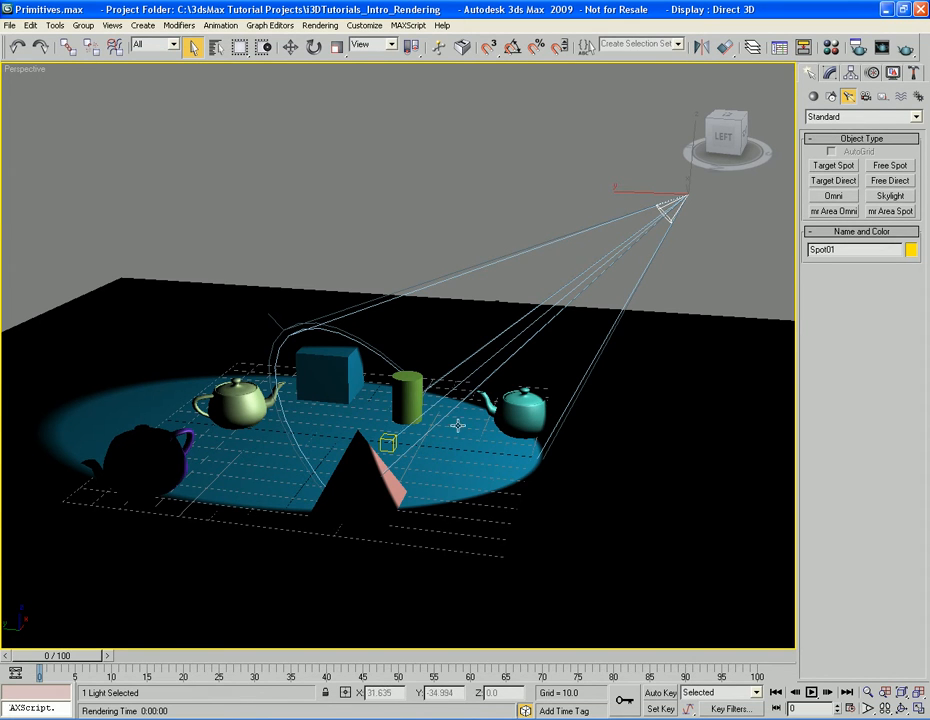
key("shift+q")
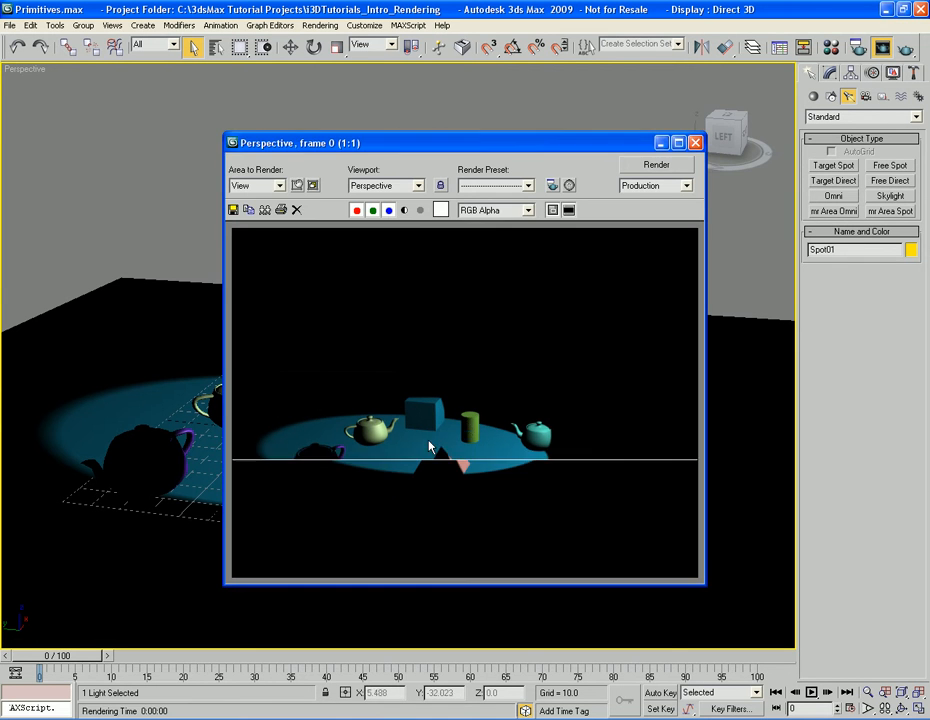
left_click(696, 144)
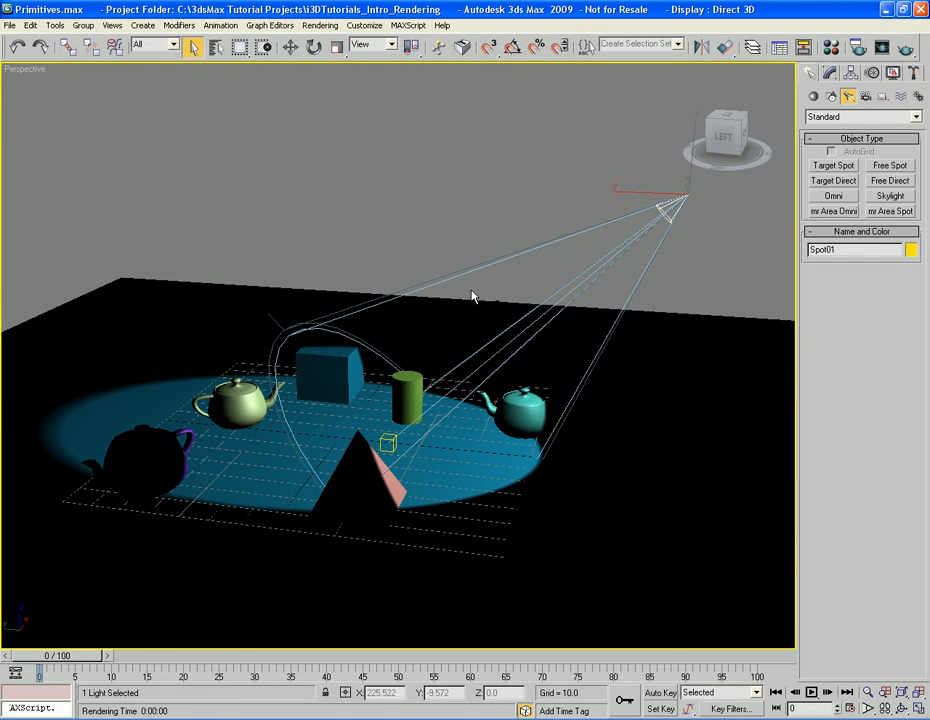
Enable viewport shadows for the selected spotlight and render the Perspective view to compare the cast shadows
right_click(414, 189)
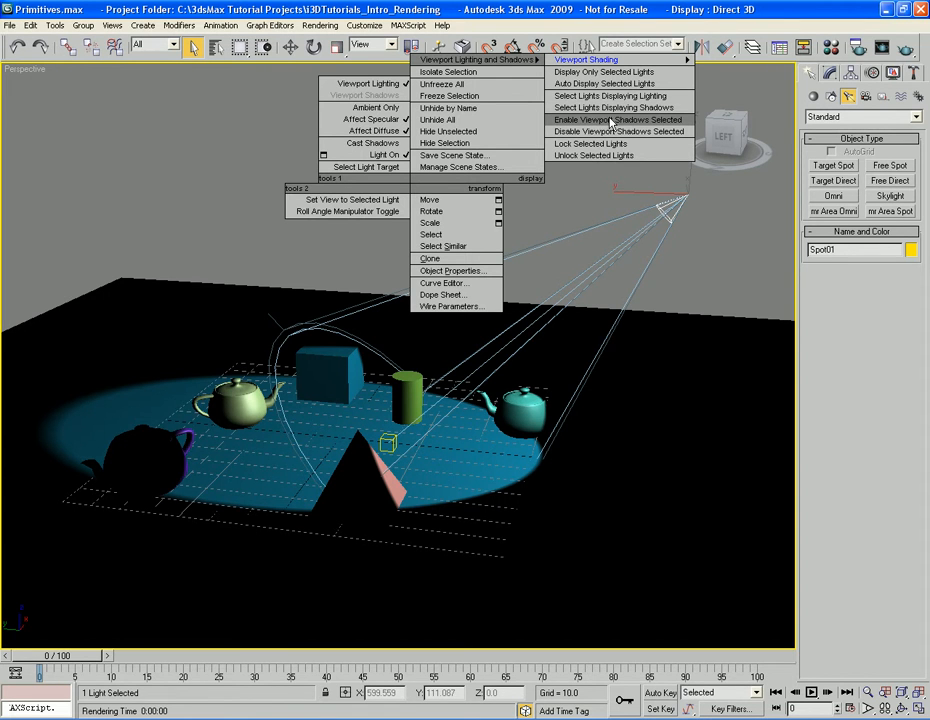
left_click(606, 120)
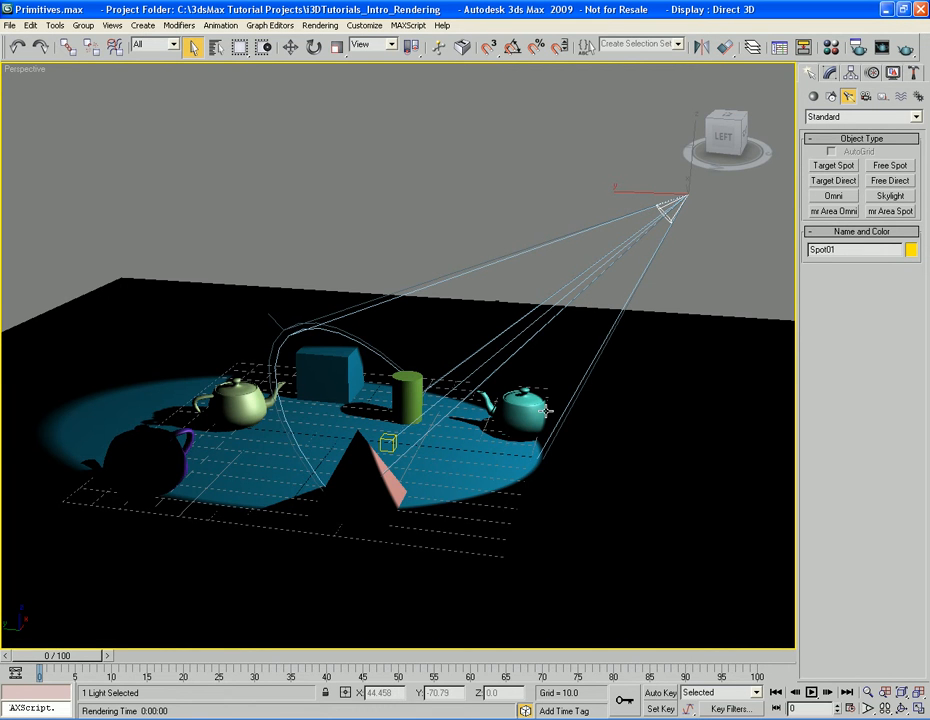
scroll(394, 438, "up", 4)
middle_click_drag(364, 452, 458, 438, "alt")
scroll(321, 451, "down", 3)
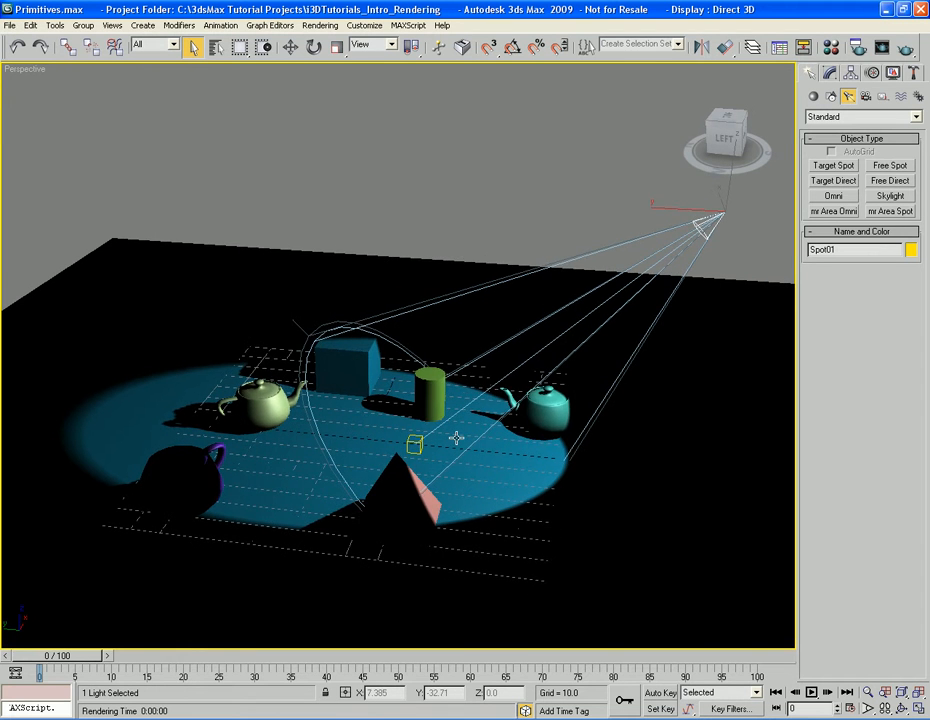
key("shift+q")
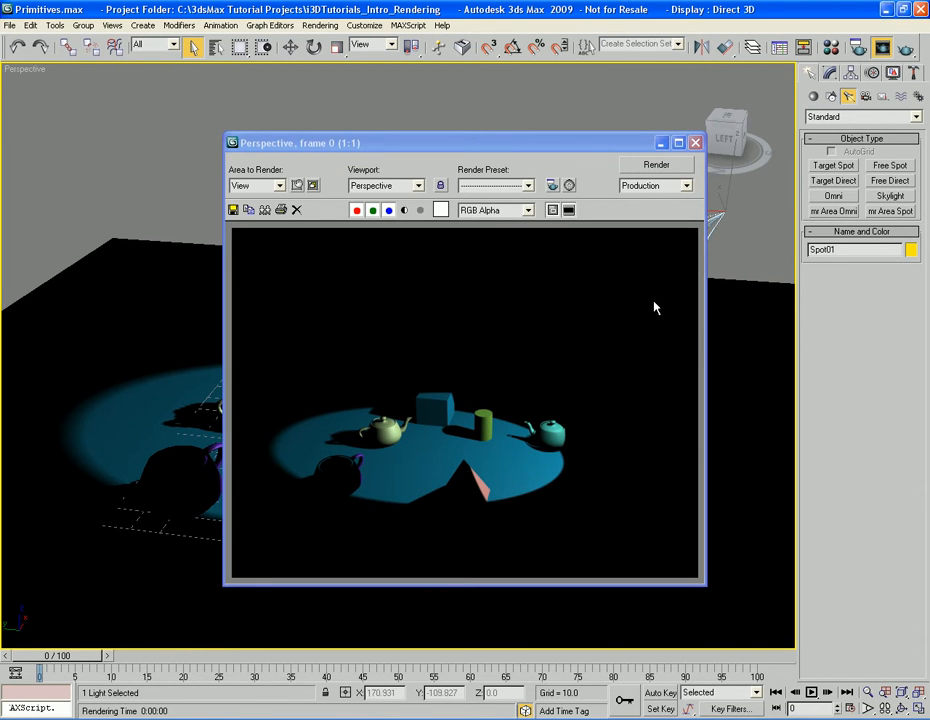
left_click(695, 142)
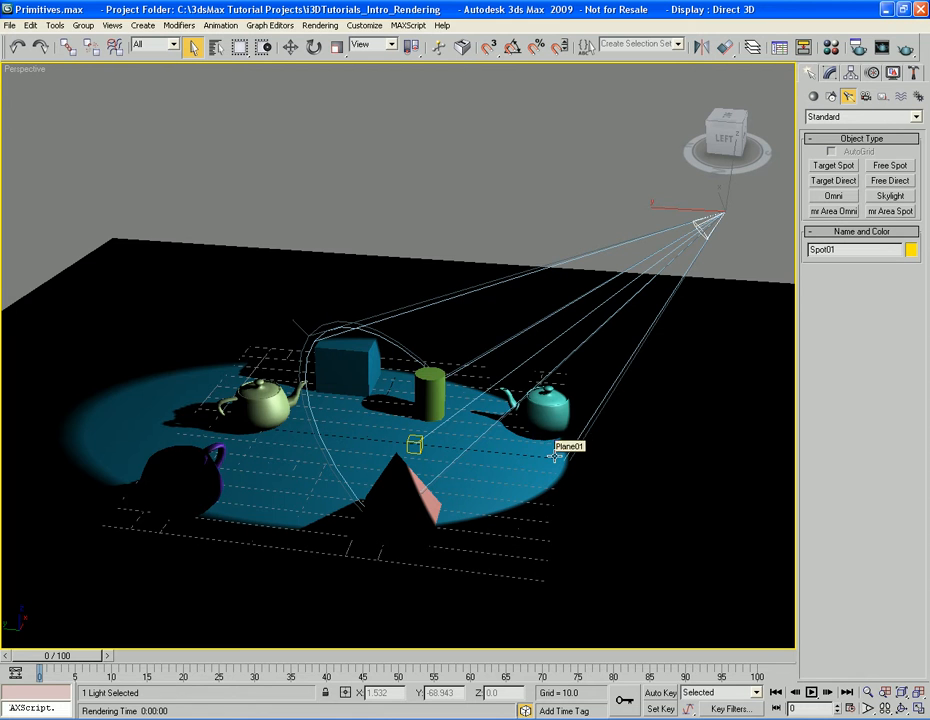
Open the selected spotlight's parameters for editing
middle_click_drag(519, 473, 511, 490, "alt")
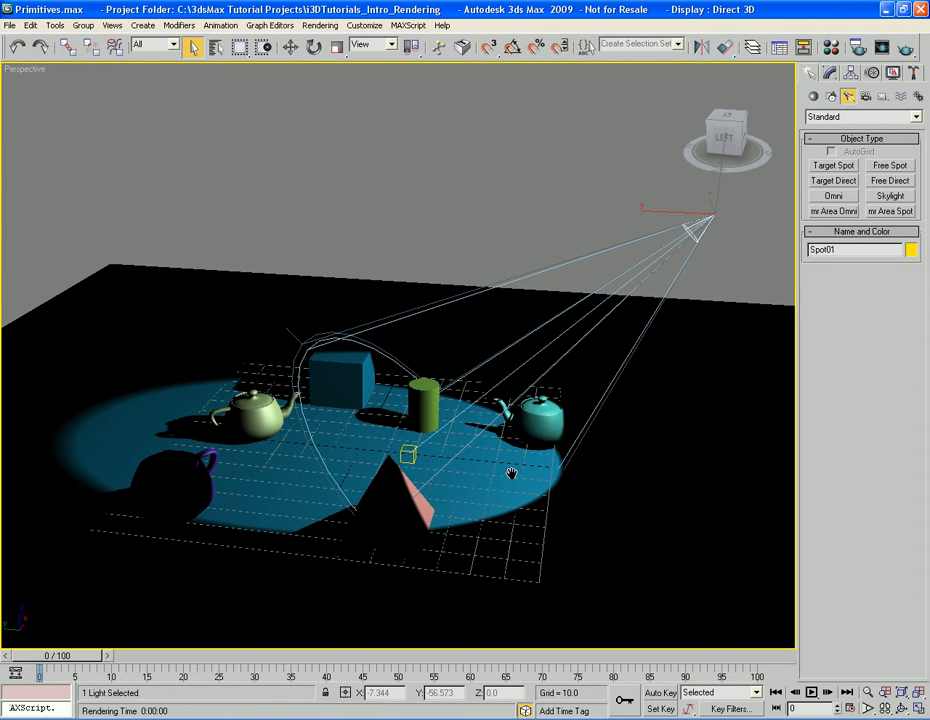
mouse_move(687, 348)
middle_mouse_down("alt")
mouse_move(700, 347)
mouse_move(669, 348)
mouse_move(702, 345)
middle_mouse_up("alt")
mouse_move(643, 364)
middle_mouse_down()
mouse_move(638, 344)
mouse_move(660, 390)
mouse_move(651, 358)
middle_mouse_up()
scroll(652, 360, "up", 2)
scroll(652, 360, "down", 5)
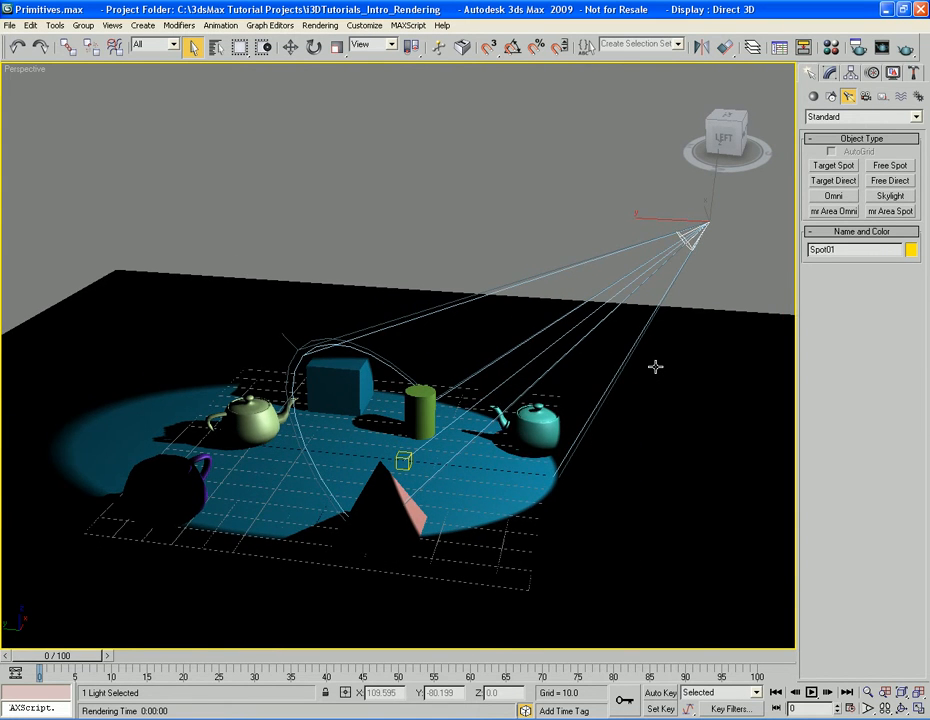
middle_click_drag(655, 359, 655, 352, "alt")
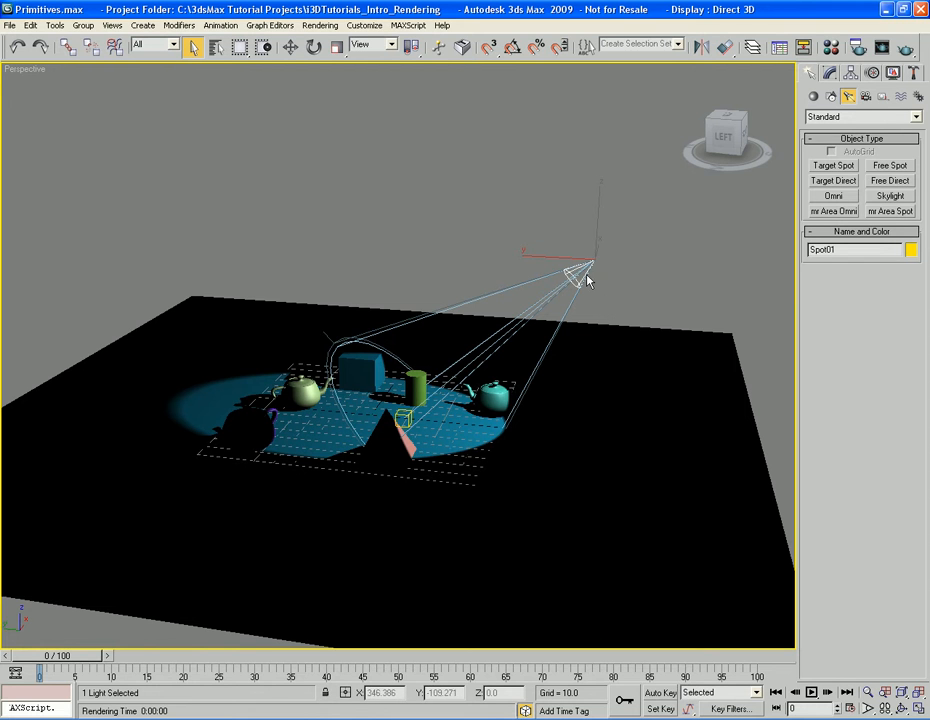
left_click(830, 73)
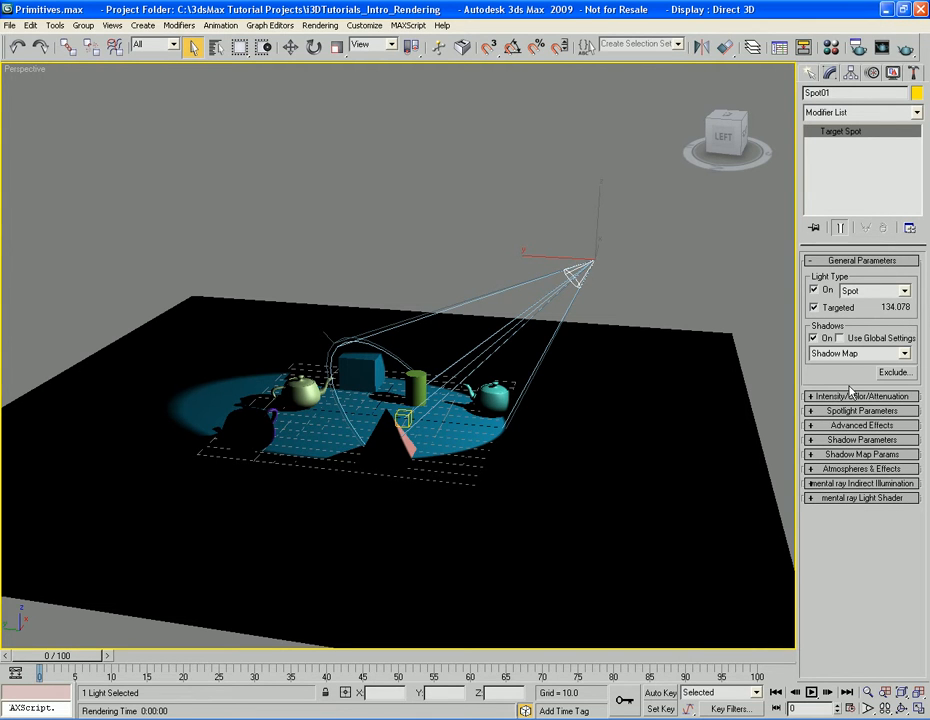
Try the Directional and Omni light types on the selected light and return it to Spot
left_click(904, 292)
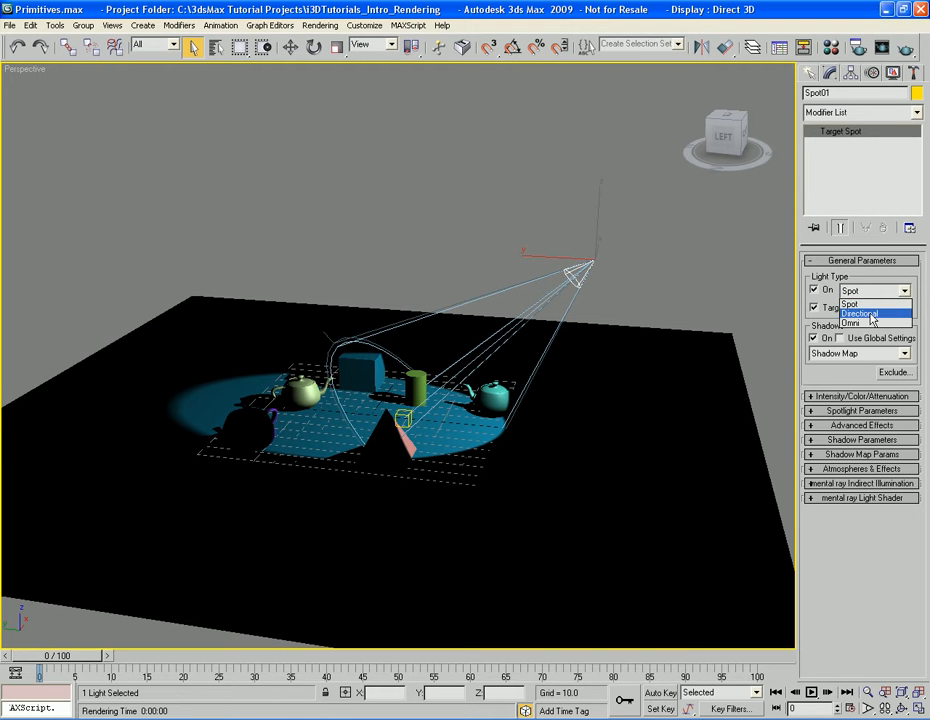
left_click(871, 315)
left_click(904, 291)
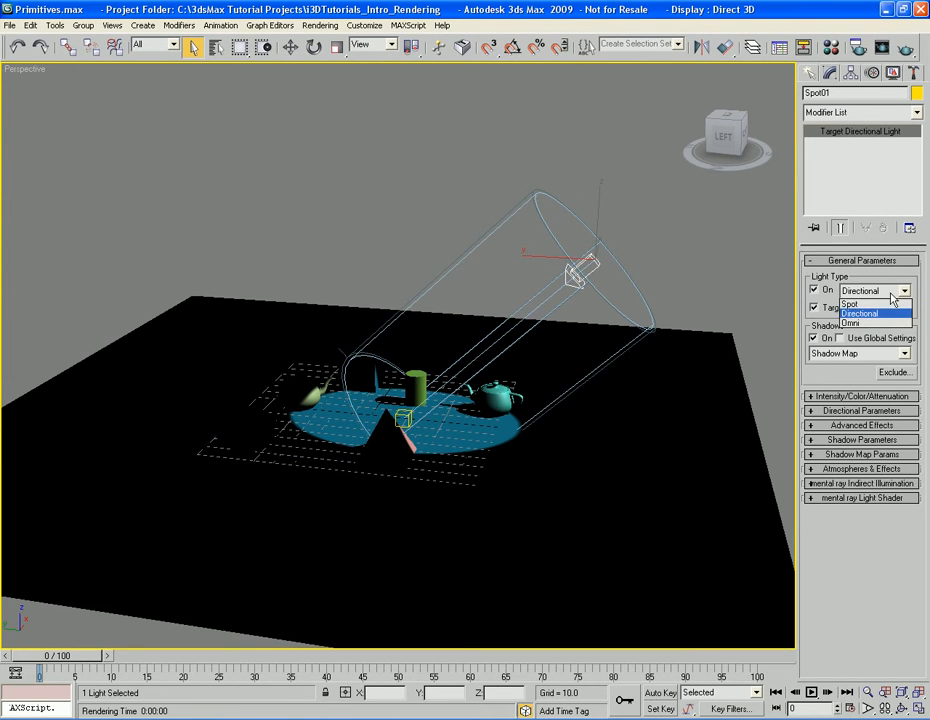
left_click(876, 323)
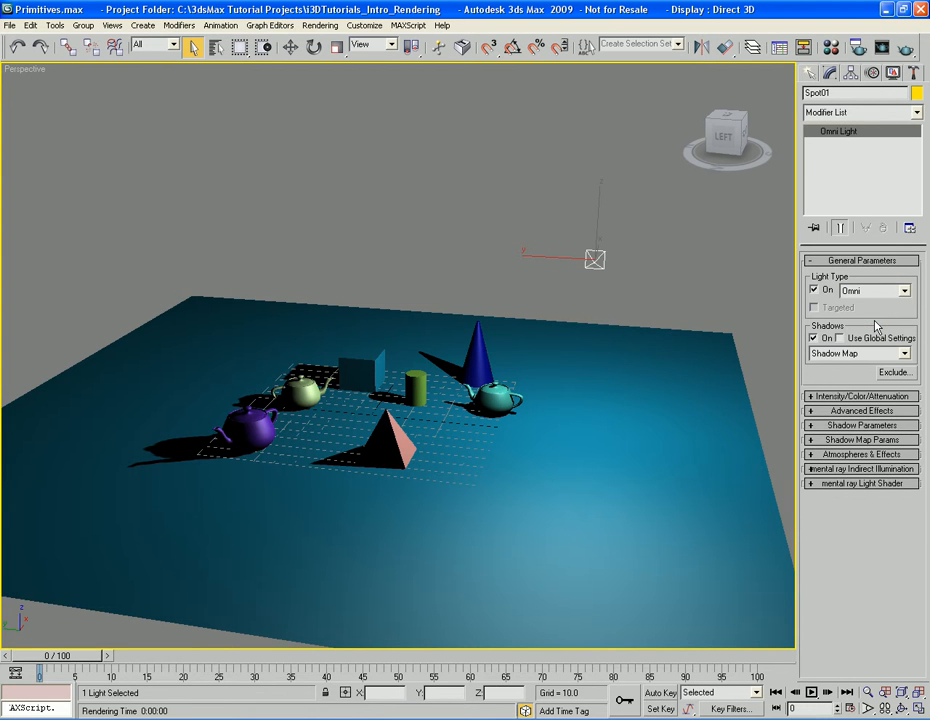
left_click(876, 291)
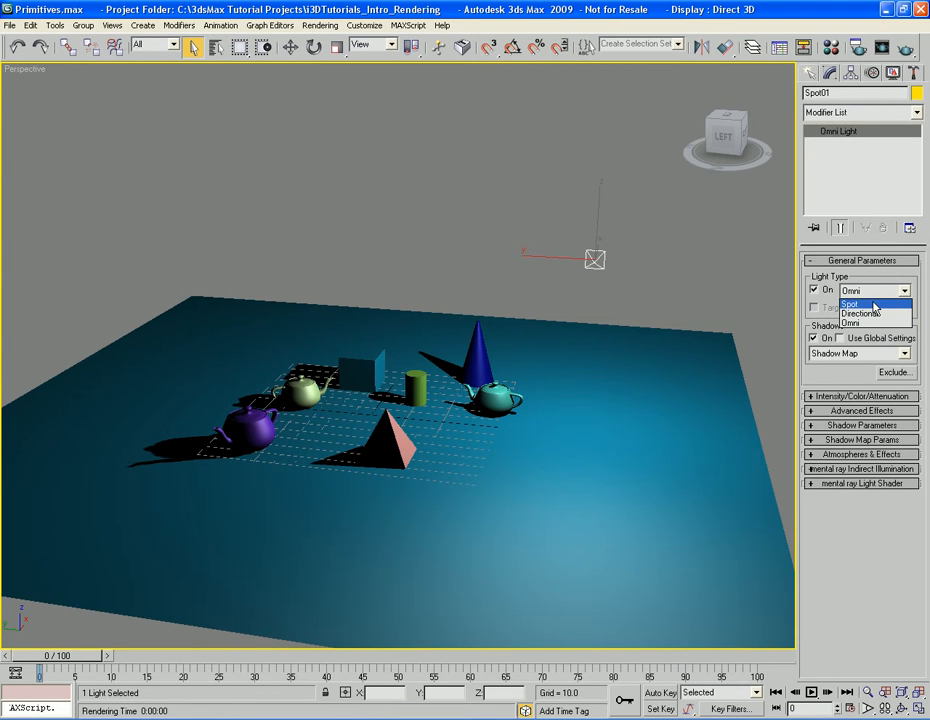
left_click(851, 303)
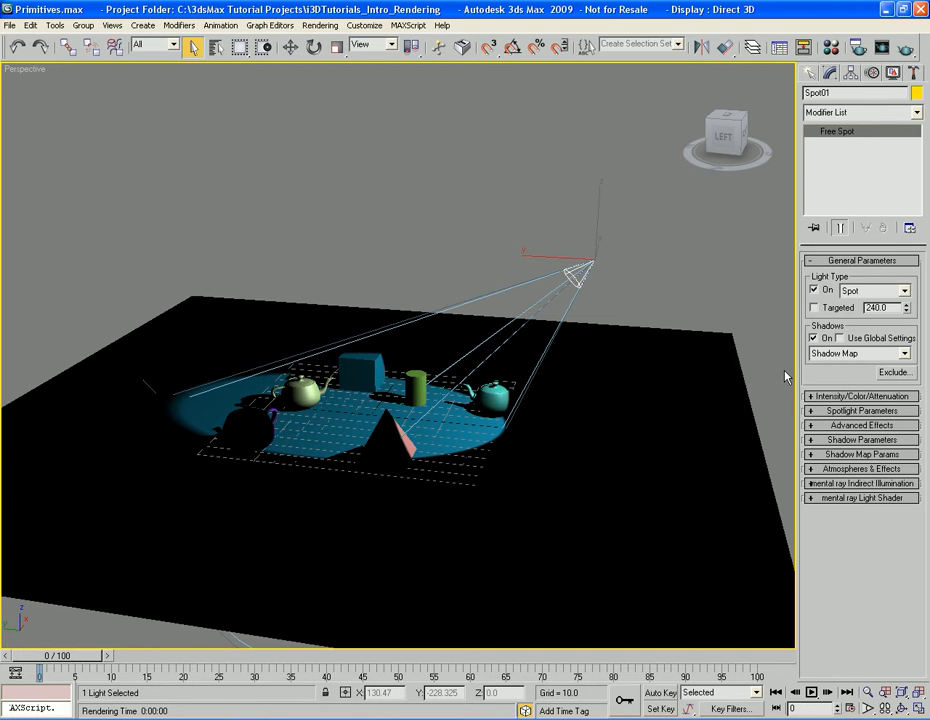
Toggle the spotlight between targeted and free, leaving it targeted
left_click(817, 310)
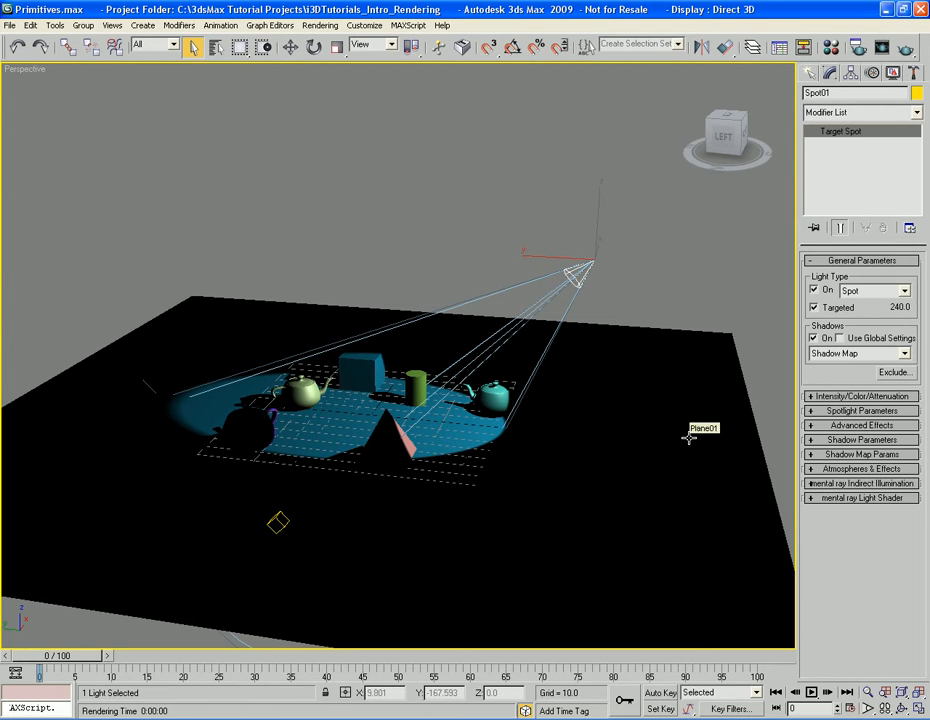
left_click(815, 308)
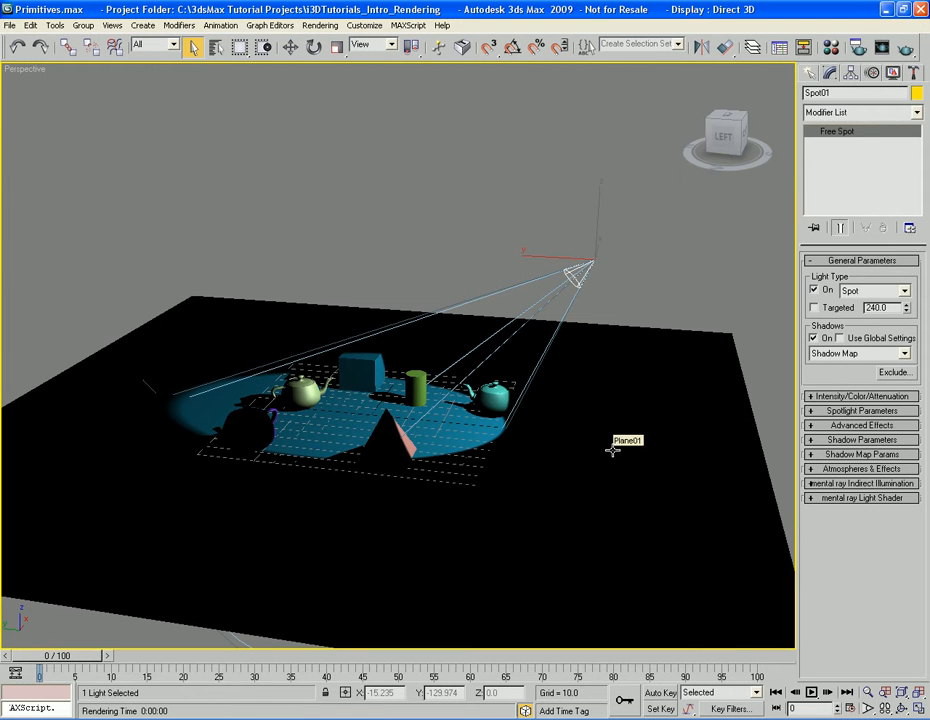
left_click(815, 308)
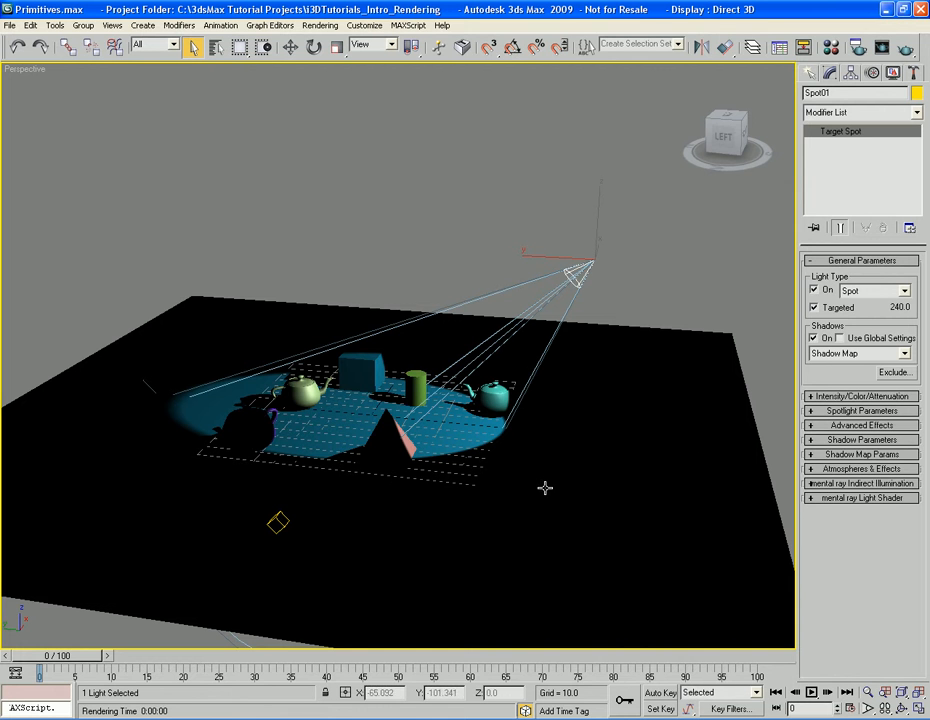
Render a close-up of the teapots, box and cylinder with the spotlight's shadow type kept at Shadow Map
middle_click_drag(397, 457, 629, 452)
scroll(465, 459, "up", 6)
key("shift+q")
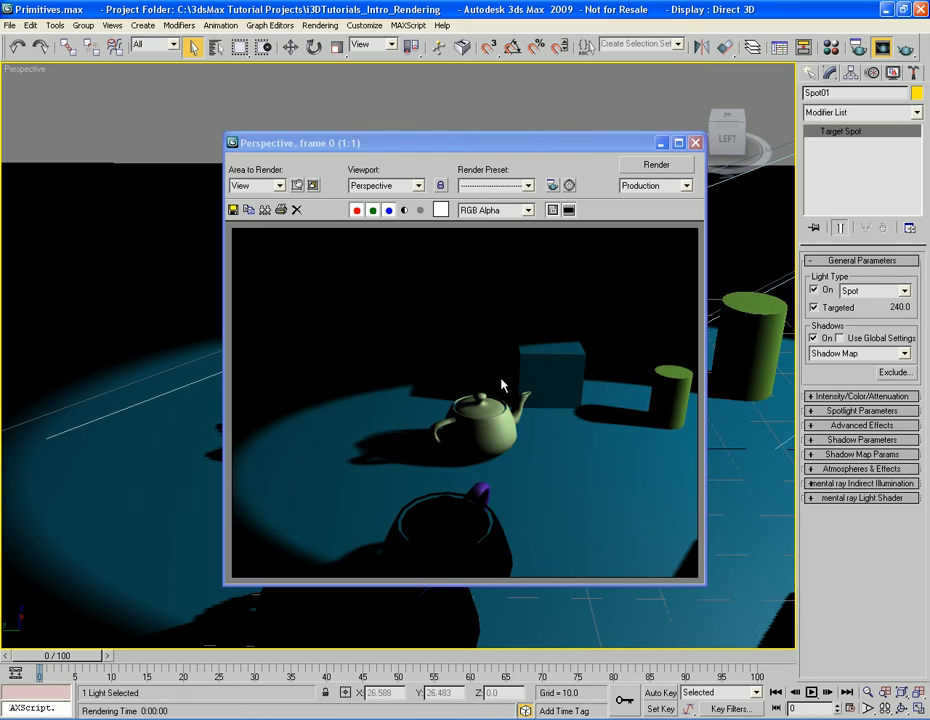
left_click_drag(583, 140, 429, 115)
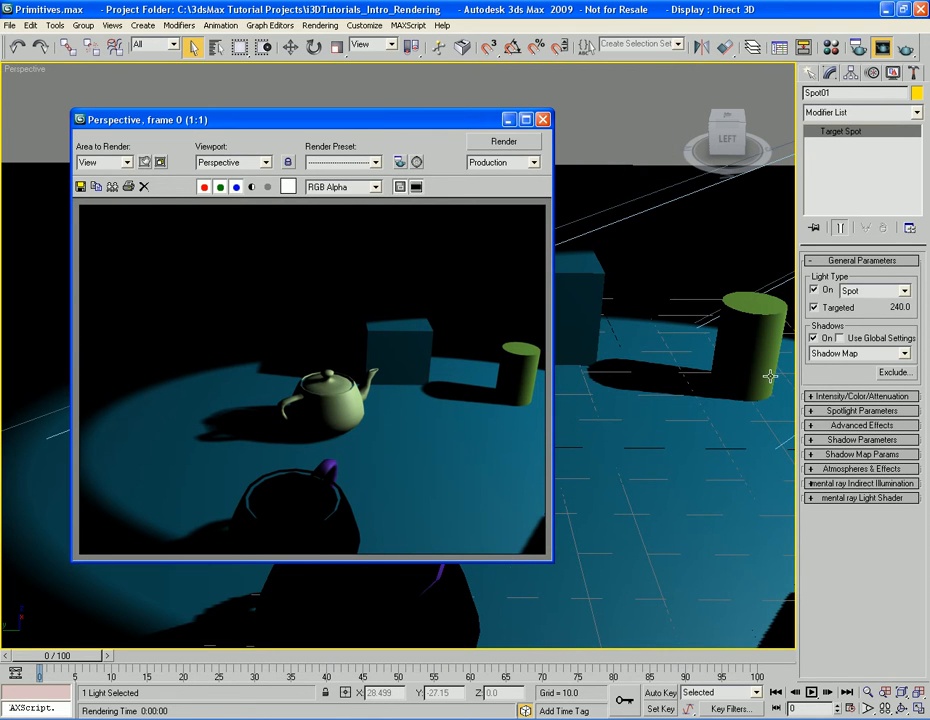
left_click(867, 354)
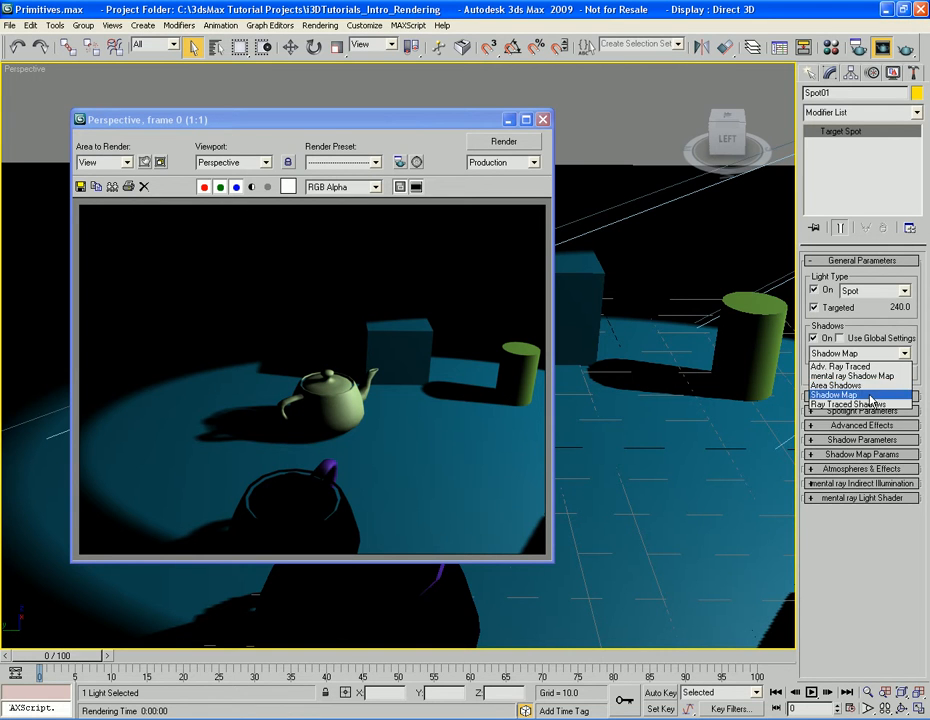
left_click(871, 394)
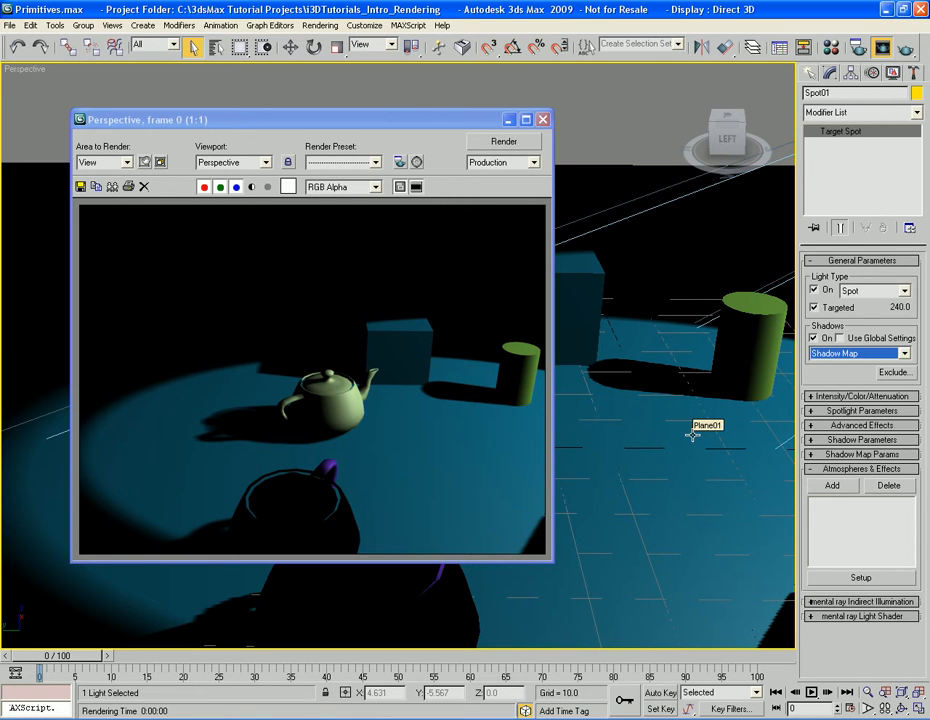
Change the spotlight's shadow type to Area Shadows and render the Perspective view to compare the shadow edges
left_click(843, 354)
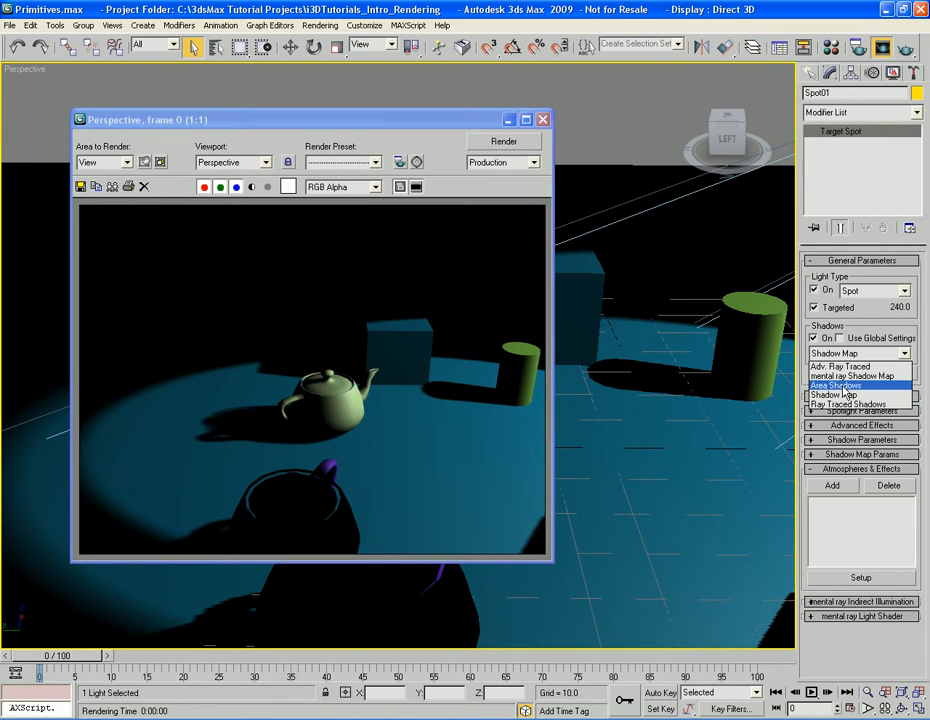
left_click(844, 386)
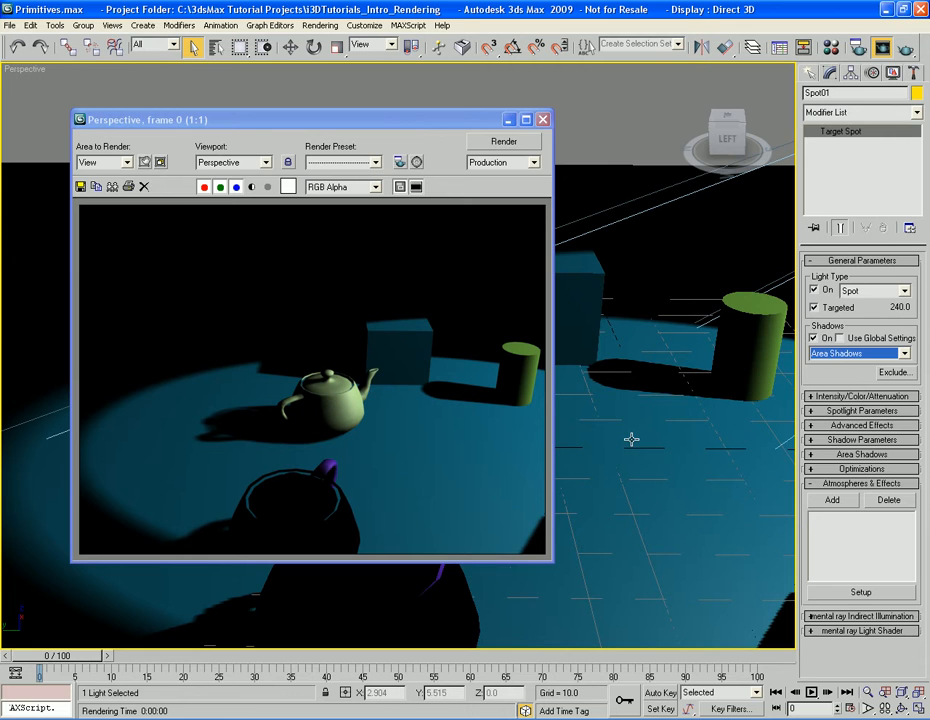
left_click(491, 443)
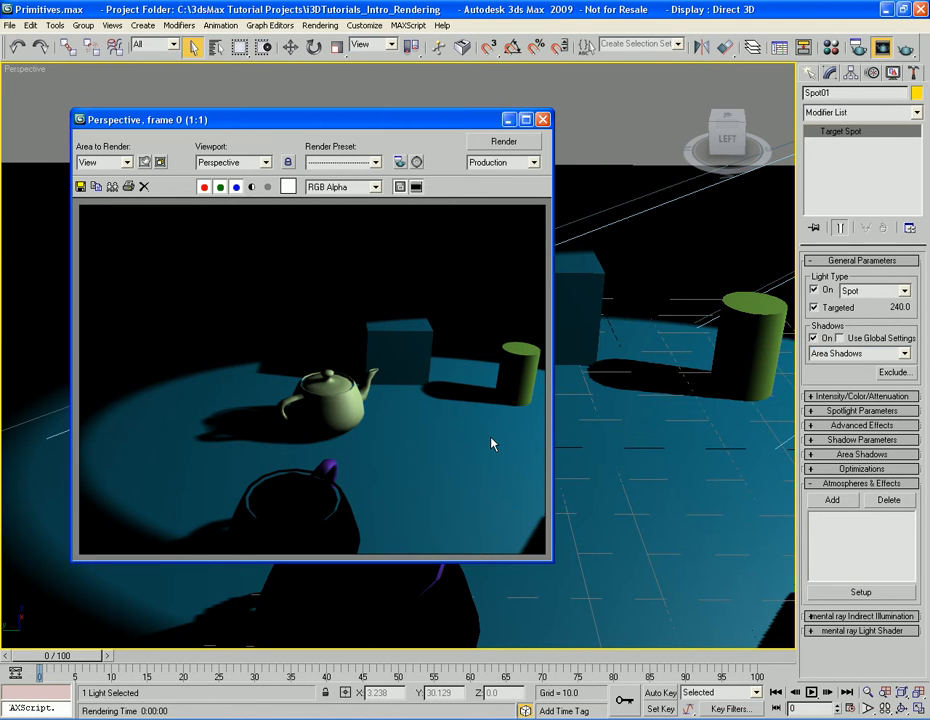
key("shift+q")
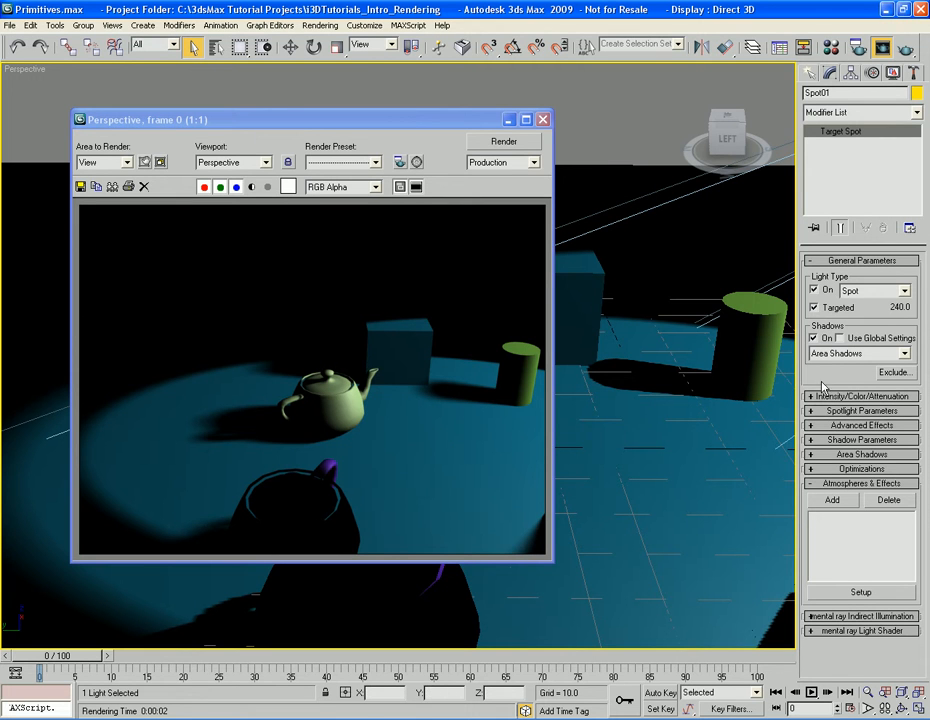
Switch the spotlight to Ray Traced Shadows and render the Perspective view again
left_click(866, 354)
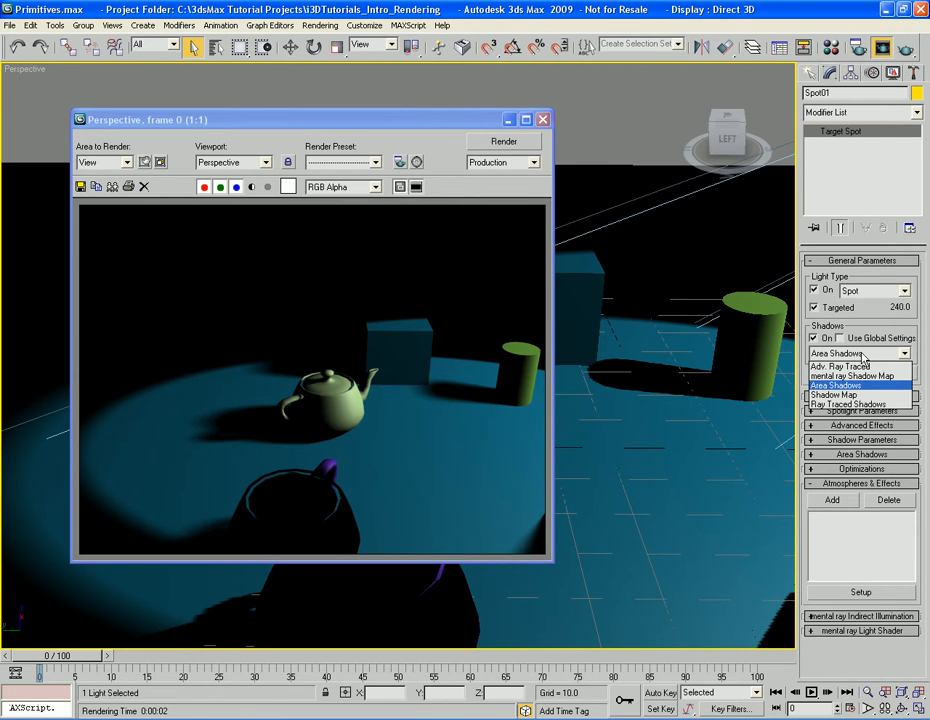
left_click(857, 404)
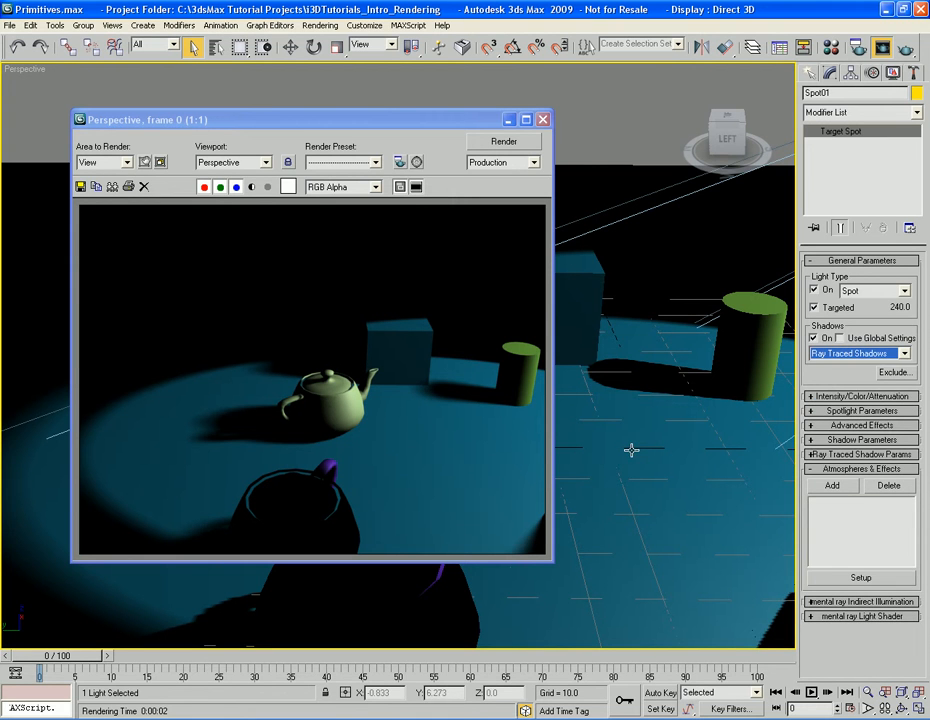
key("shift+q")
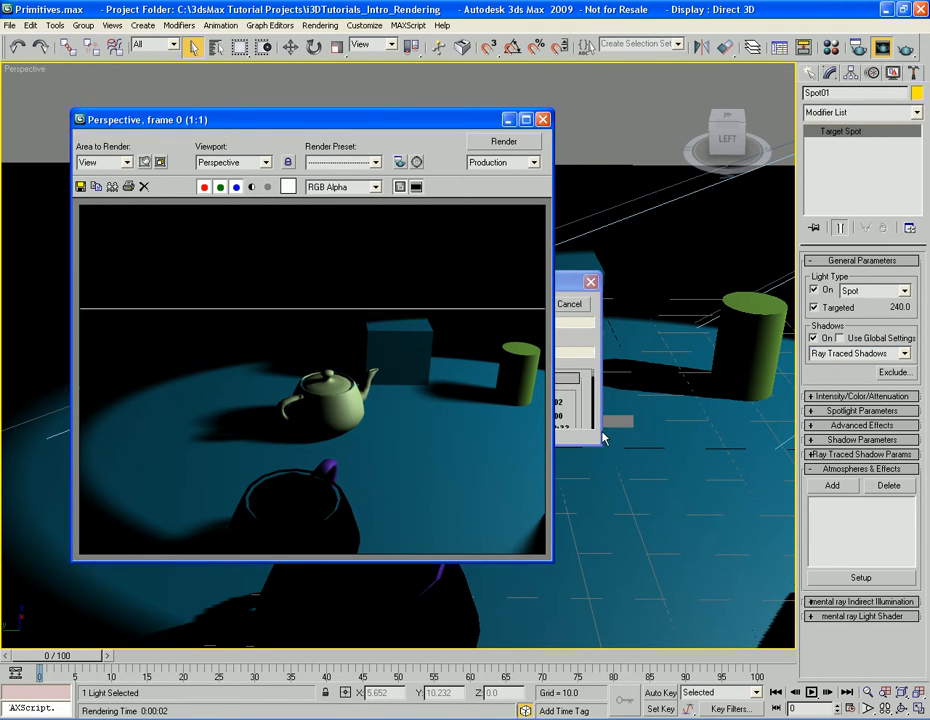
Render the Perspective view with Adv. Ray Traced shadows and set the spotlight's shadow type back to Shadow Map
left_click(860, 353)
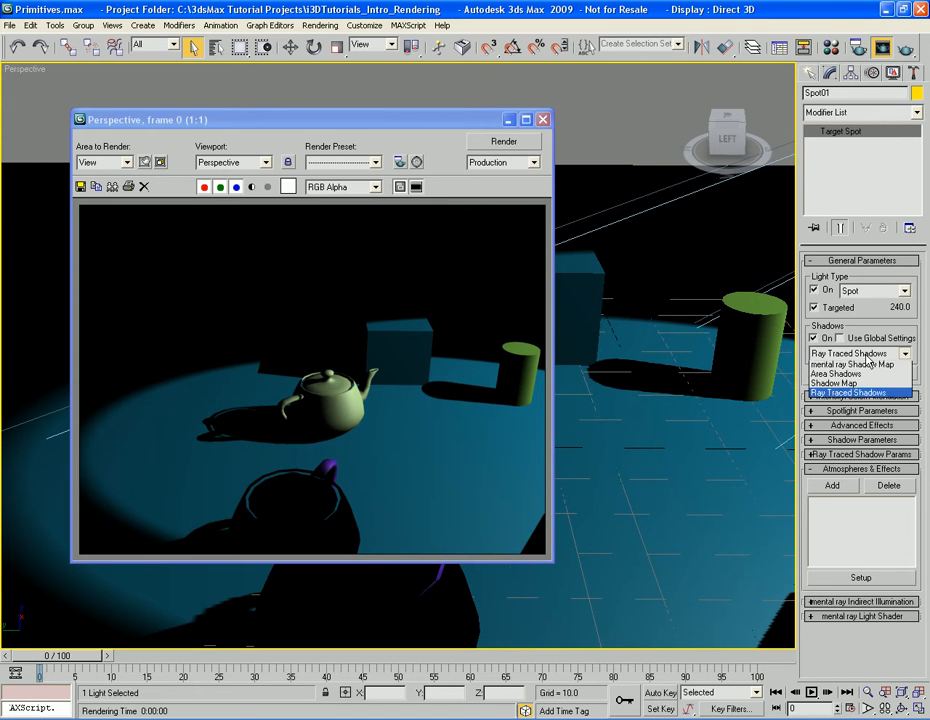
left_click(850, 364)
key("shift+q")
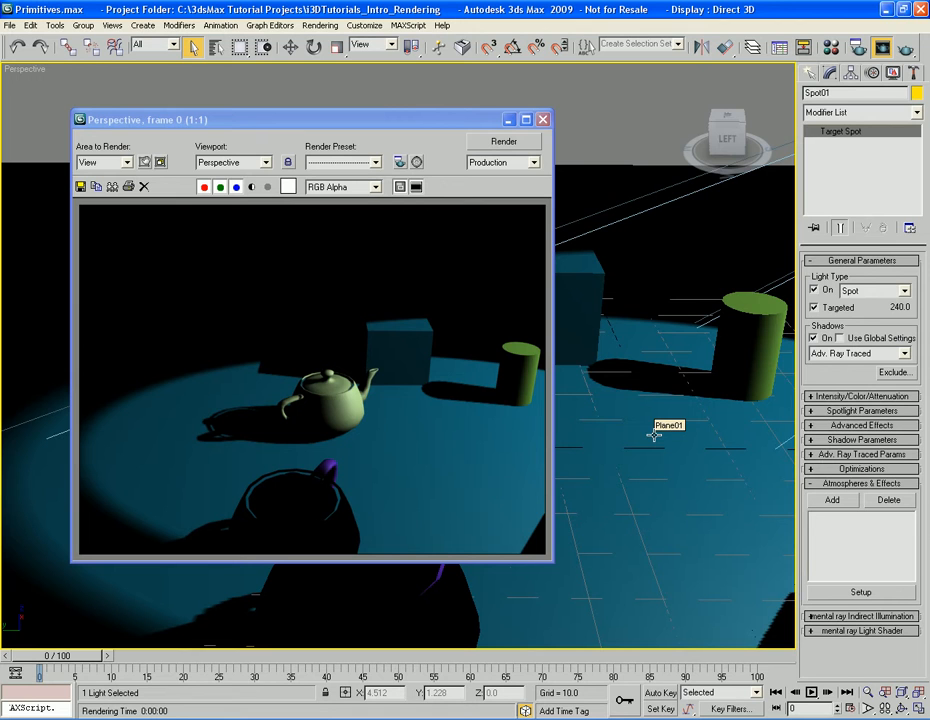
left_click(846, 355)
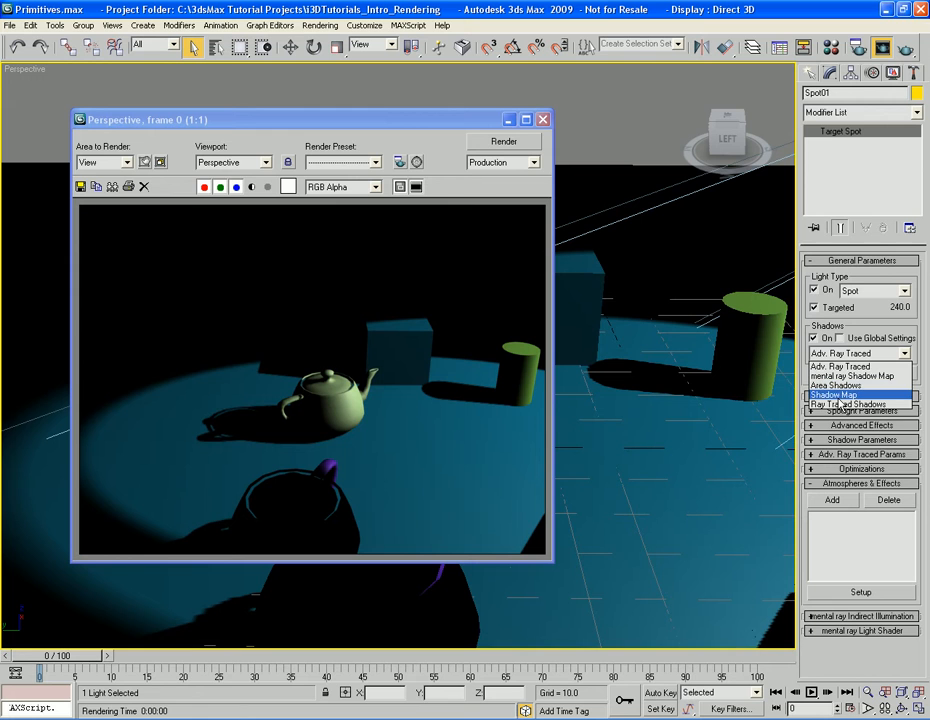
left_click(836, 396)
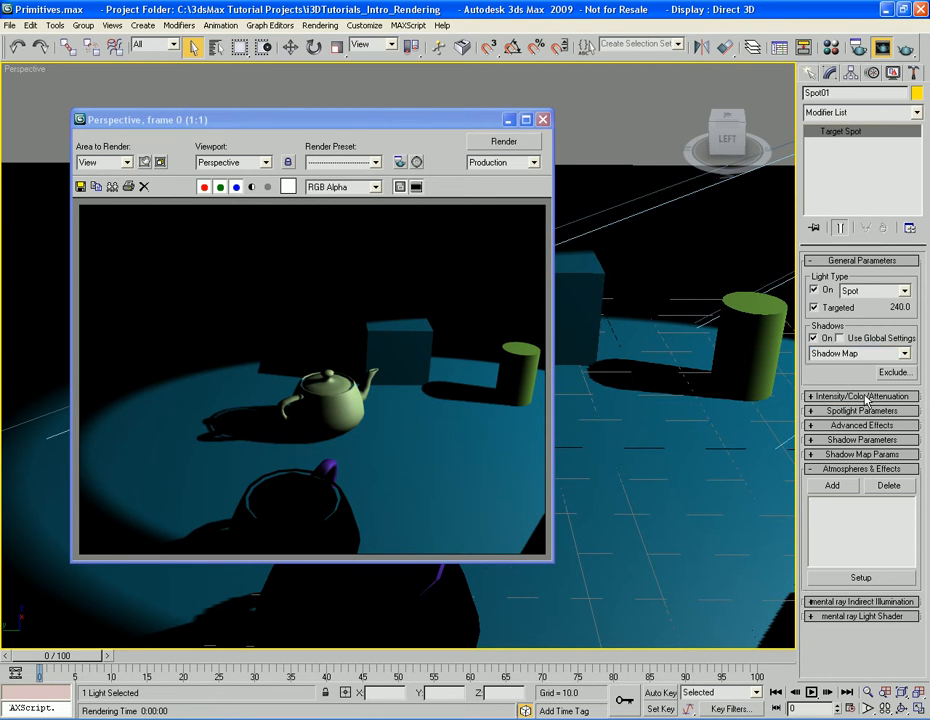
Set the spotlight's light color to yellow (red 206, green 211, blue 65) and render the Perspective view
left_click(865, 396)
scroll(824, 360, "down", 2)
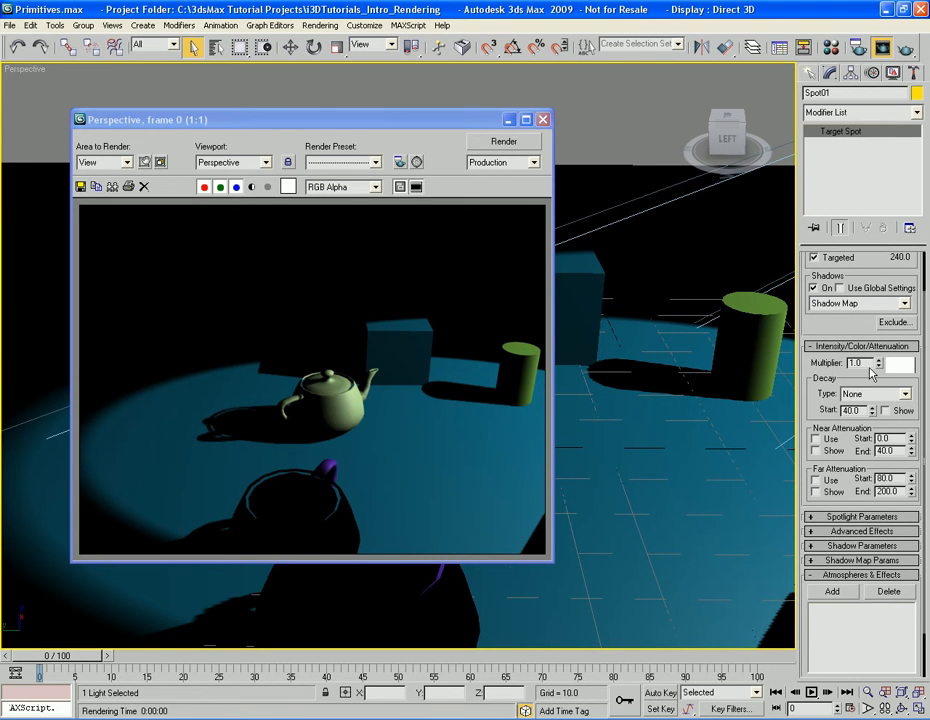
left_click(901, 368)
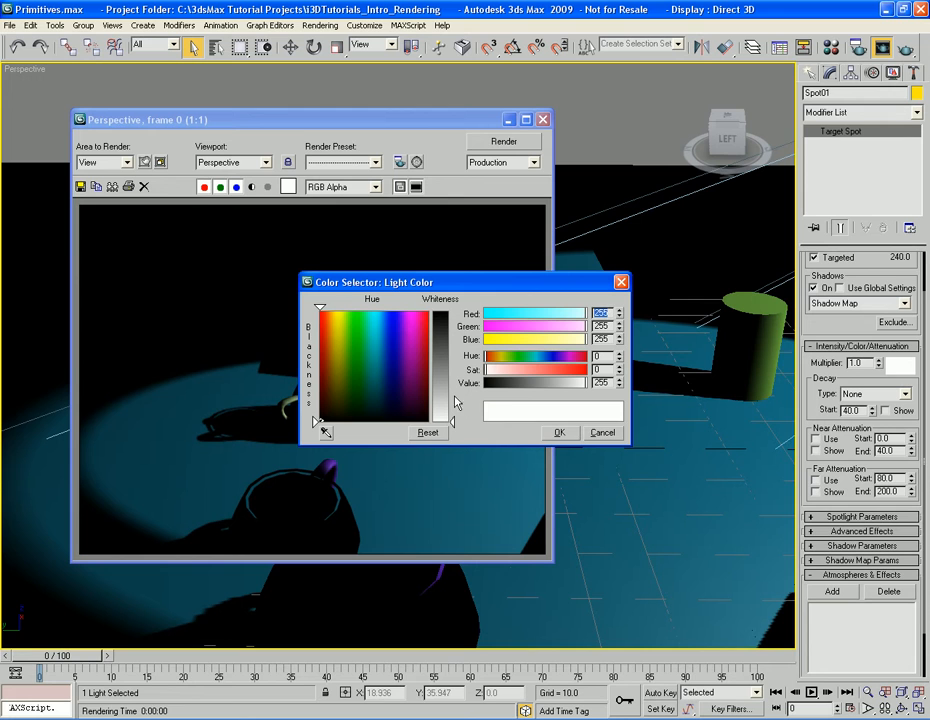
left_click(339, 337)
left_click(440, 343)
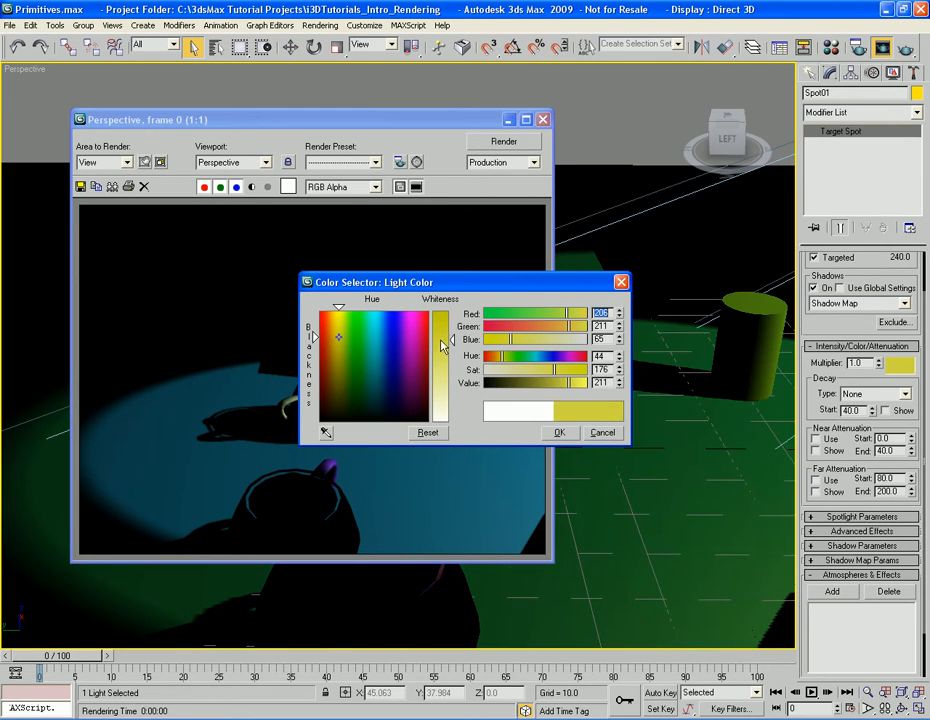
left_click(558, 432)
key("shift+q")
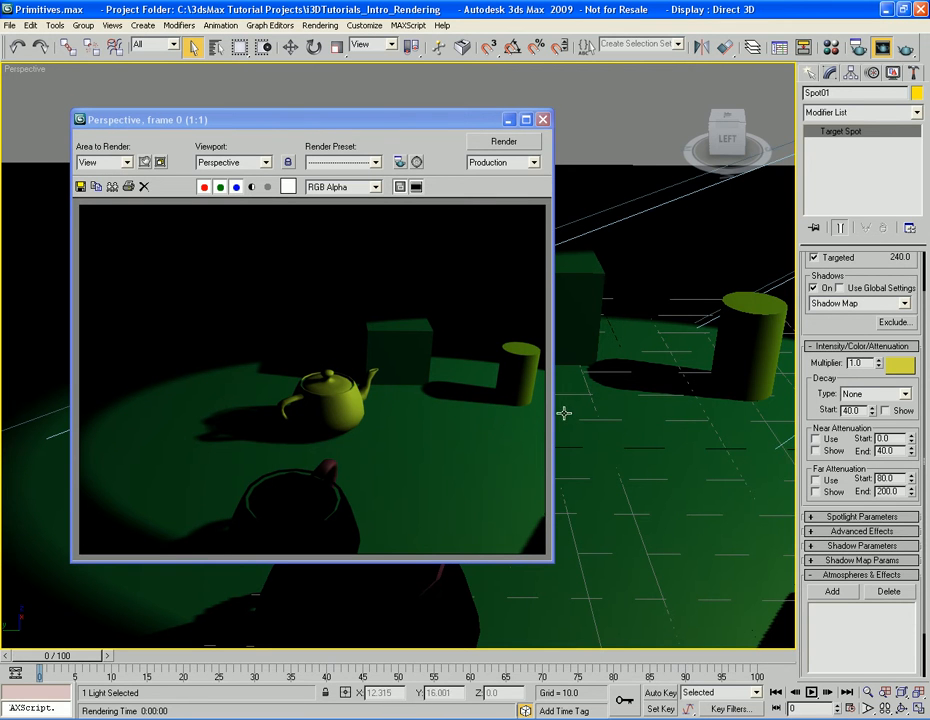
Return the spotlight's light color to white
left_click(897, 372)
left_click_drag(440, 411, 442, 427)
left_click(559, 432)
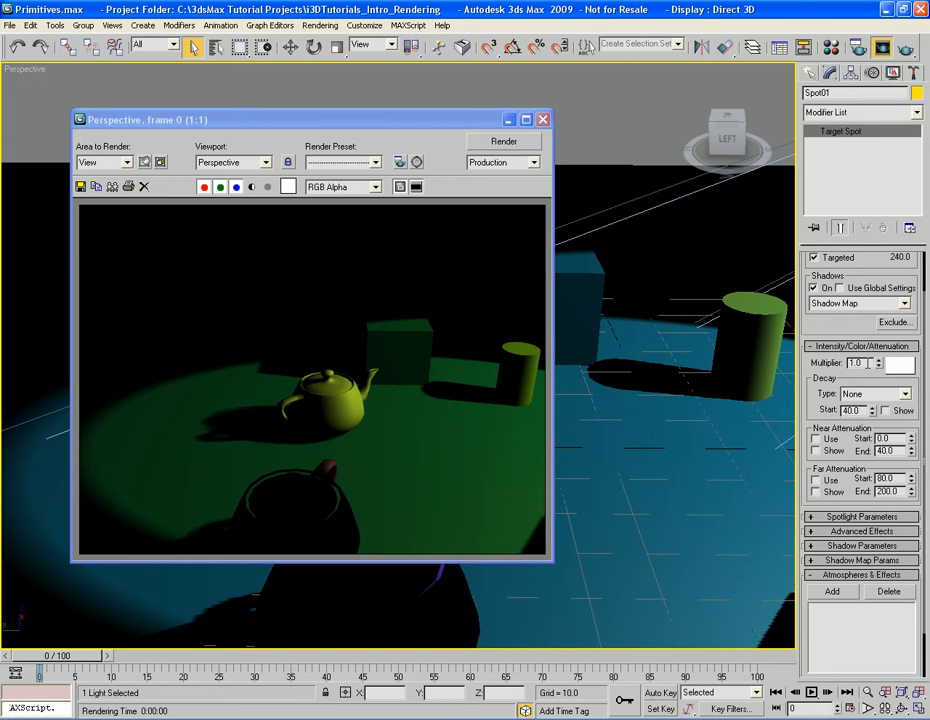
Set the spotlight's intensity multiplier to 5 and render the Perspective view to check the brightness
double_click(866, 363)
type("5")
key("Return")
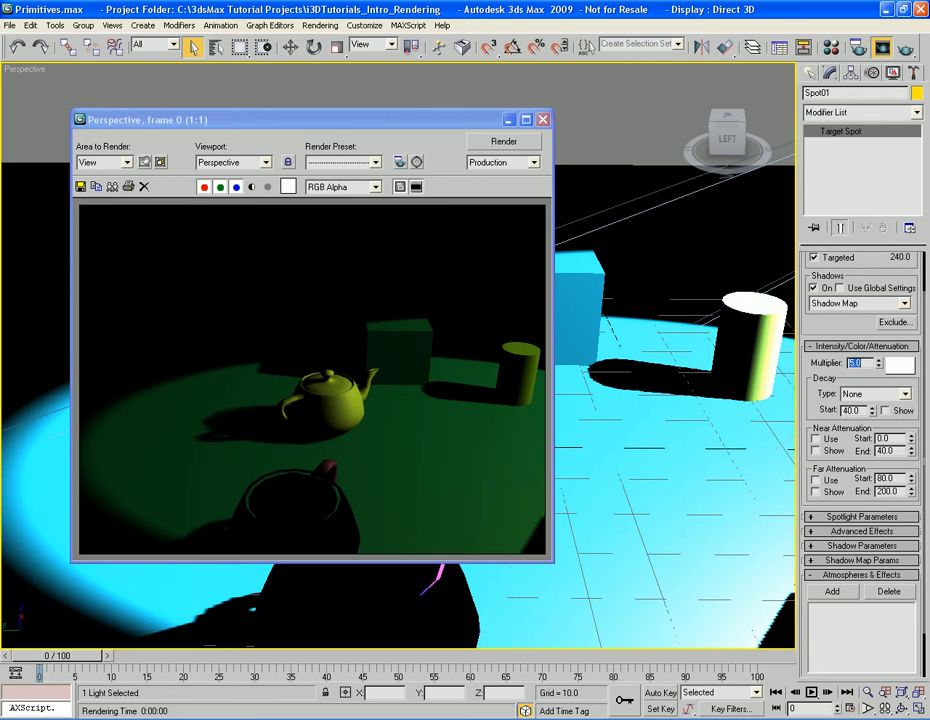
key("shift+q")
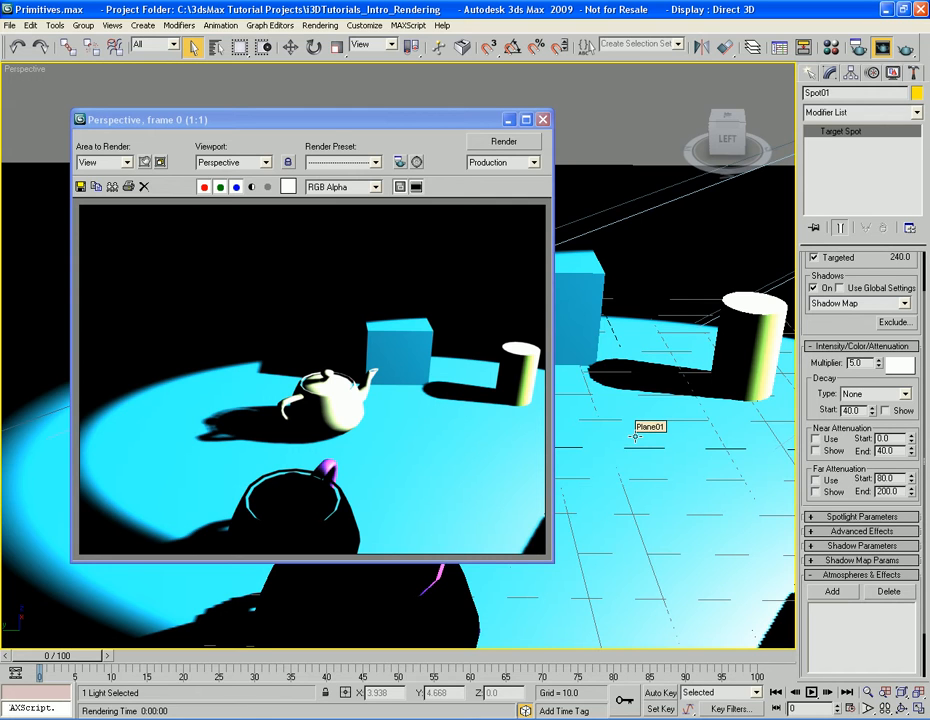
Set the spotlight's intensity multiplier to 0.25 and render the Perspective view
double_click(858, 362)
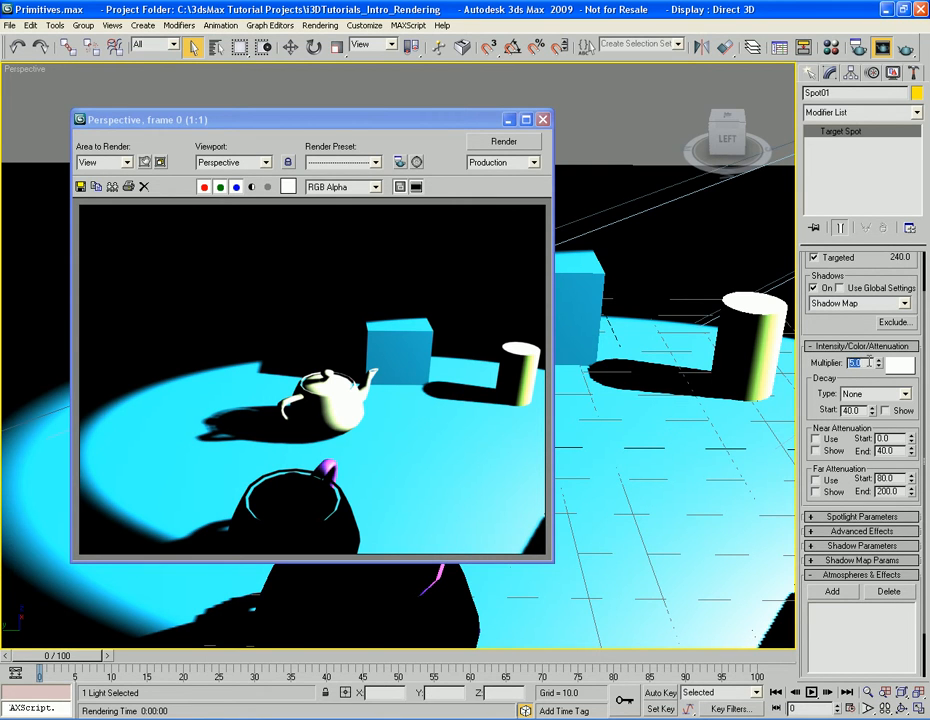
type("0.25")
key("Return")
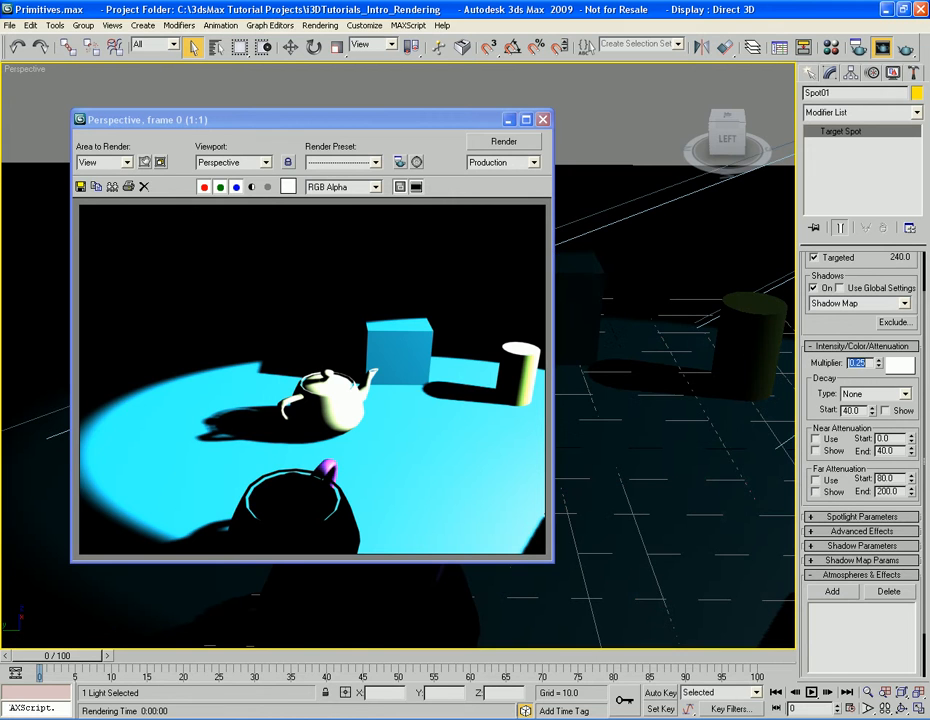
key("shift+q")
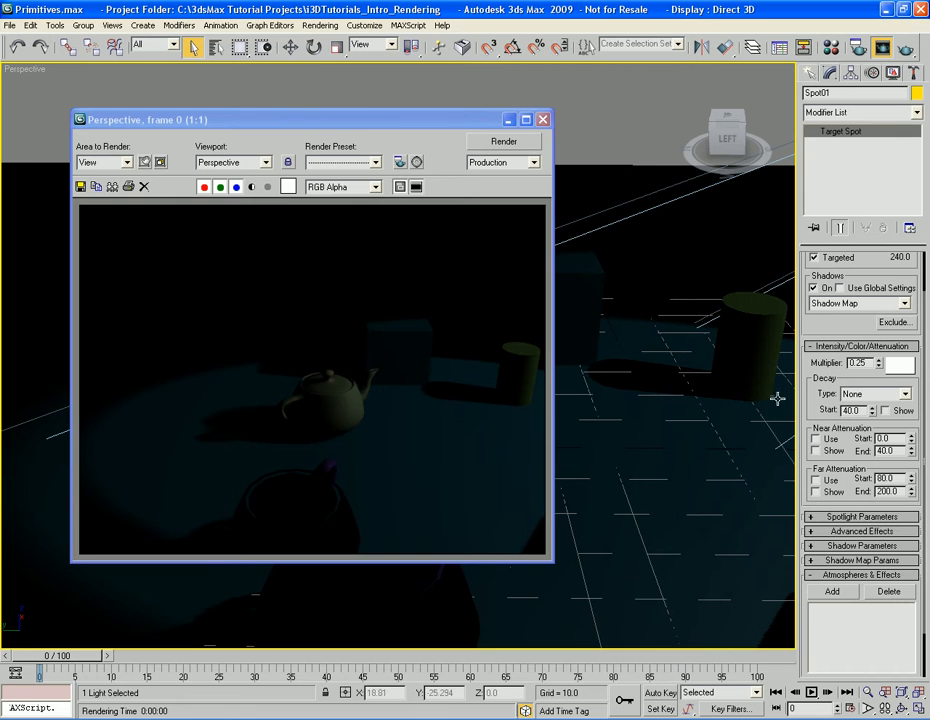
Set the spotlight's intensity multiplier to 1.0, keep the decay type at None and render the Perspective view
double_click(867, 363)
type("1.0")
key("Return")
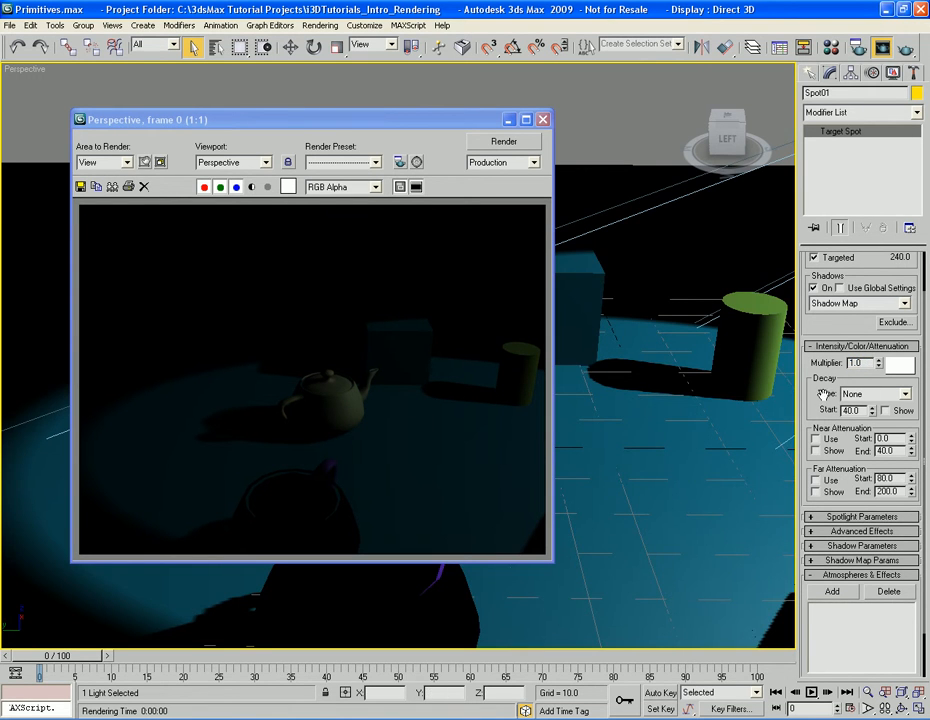
left_click(906, 395)
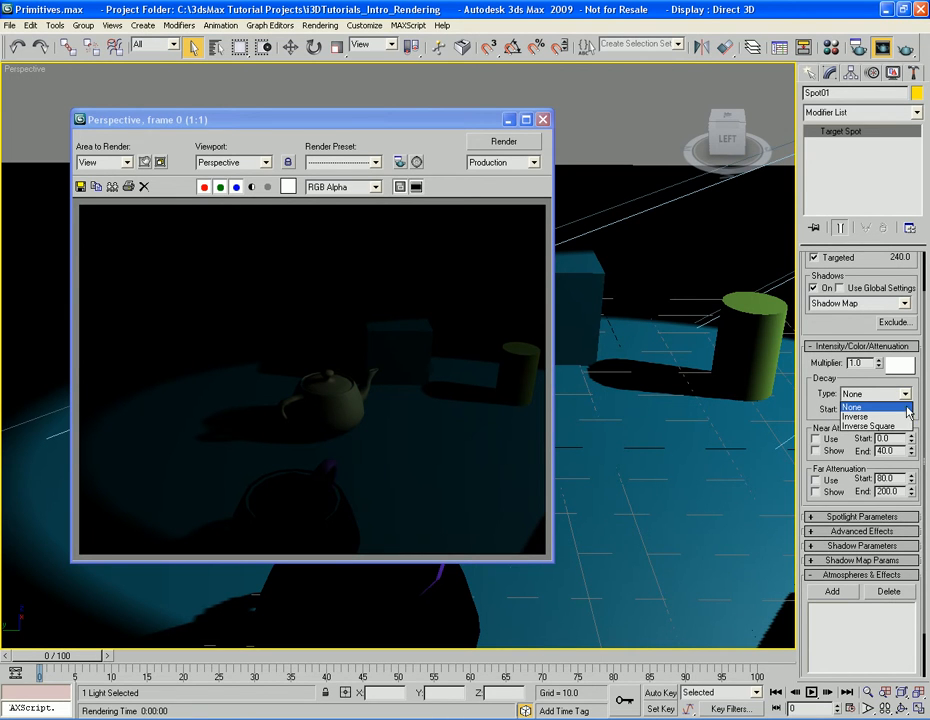
left_click(907, 395)
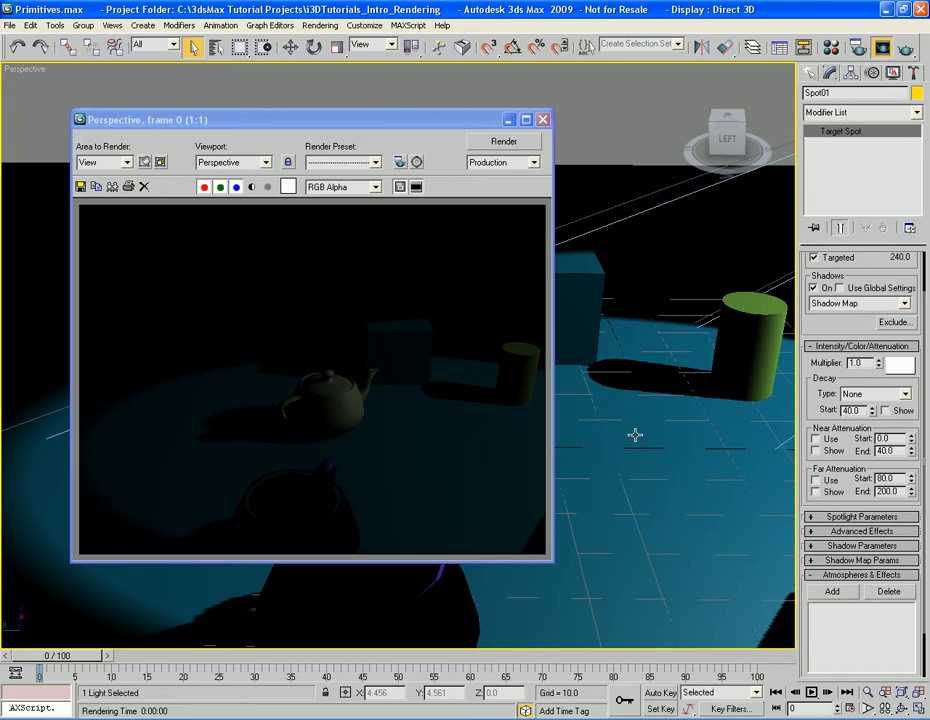
key("shift+q")
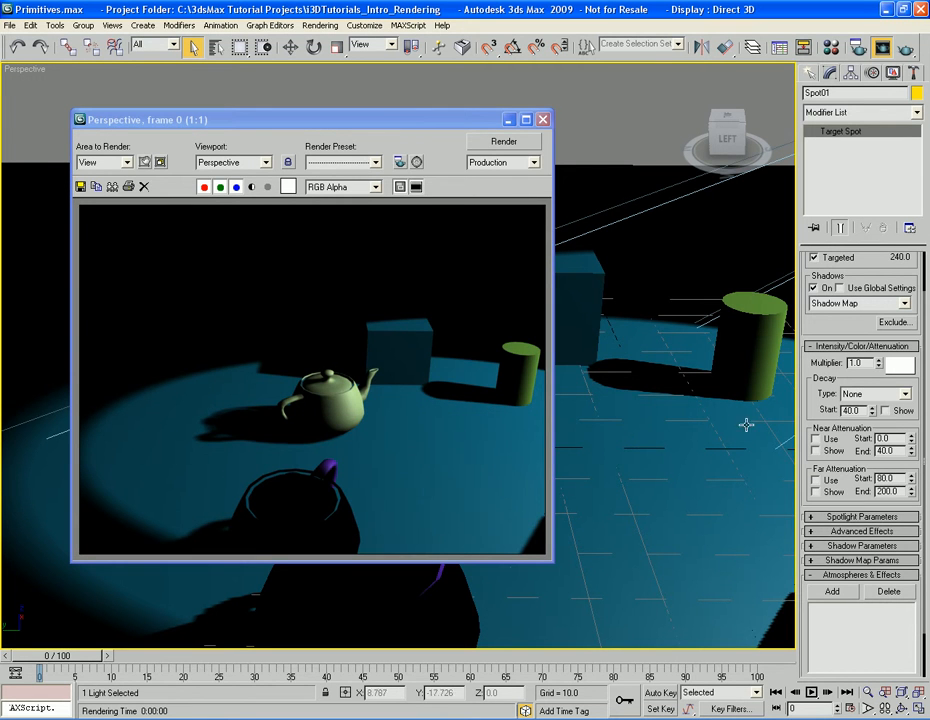
Set the spotlight's decay type to Inverse and render the Perspective view
left_click(906, 395)
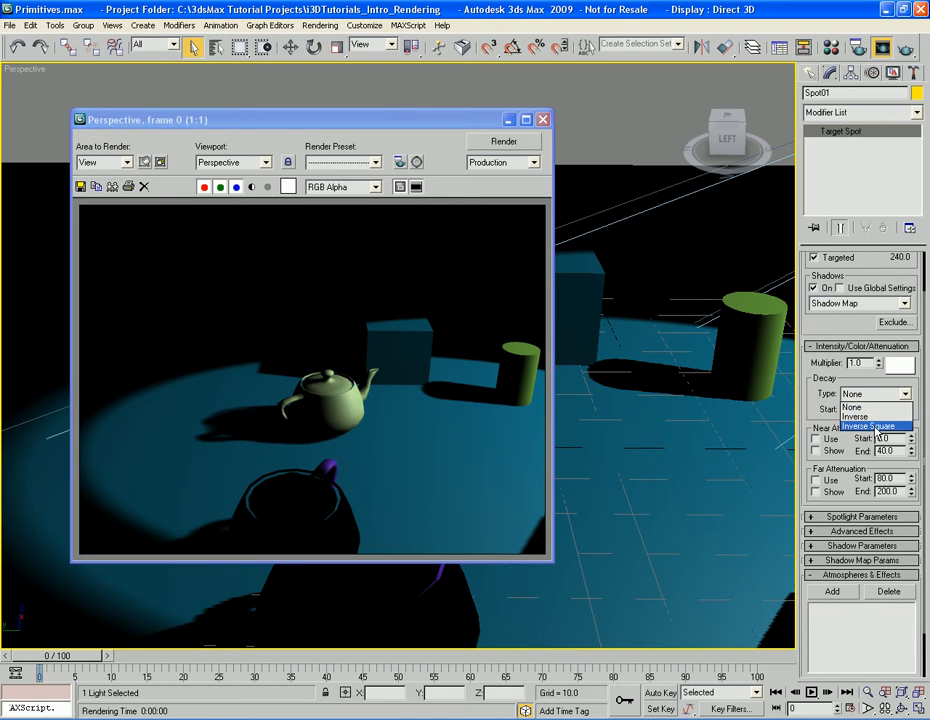
left_click(880, 416)
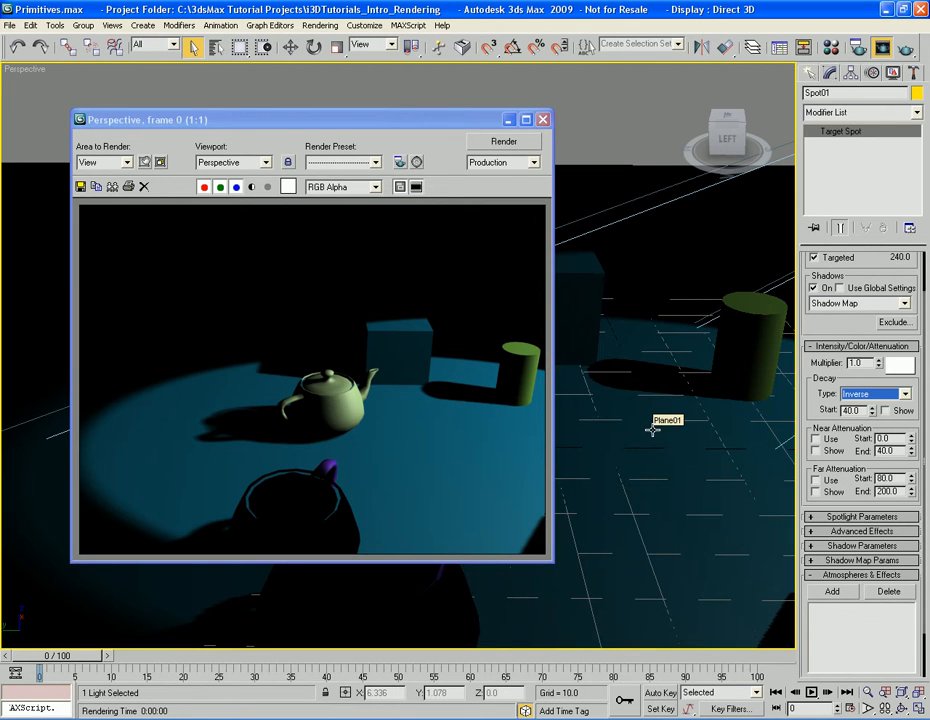
key("shift+q")
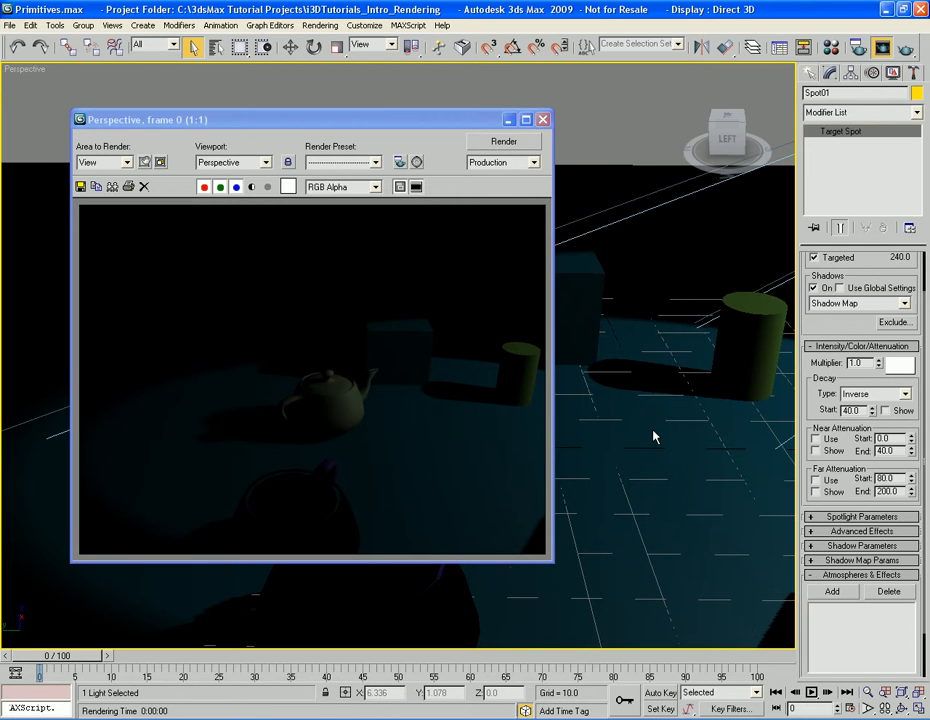
Set the spotlight's decay type to Inverse Square and render the Perspective view
left_click(905, 394)
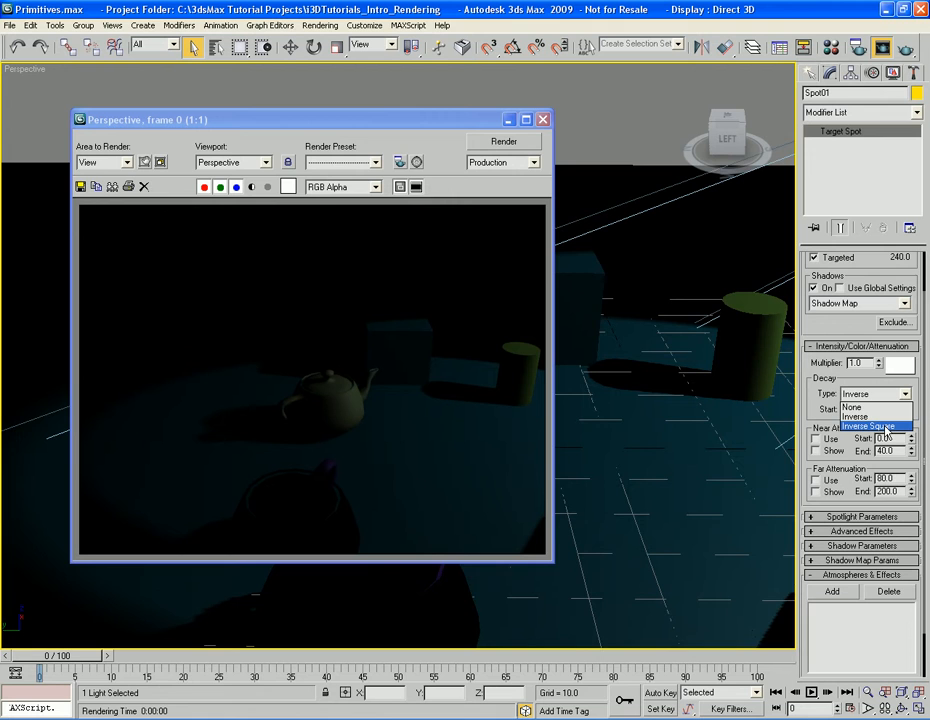
left_click(870, 426)
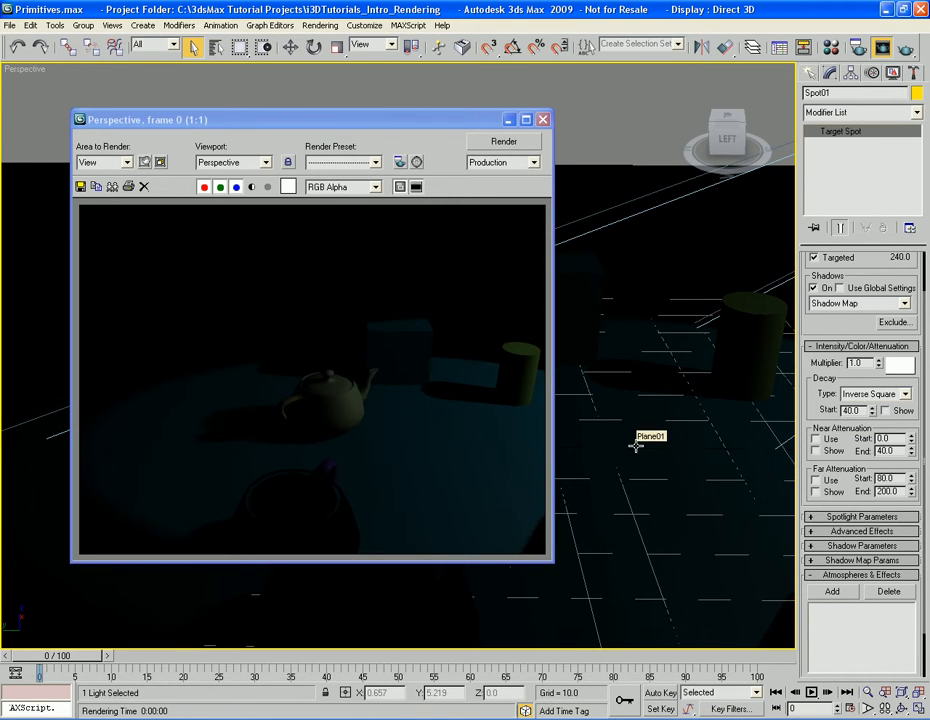
key("shift+q")
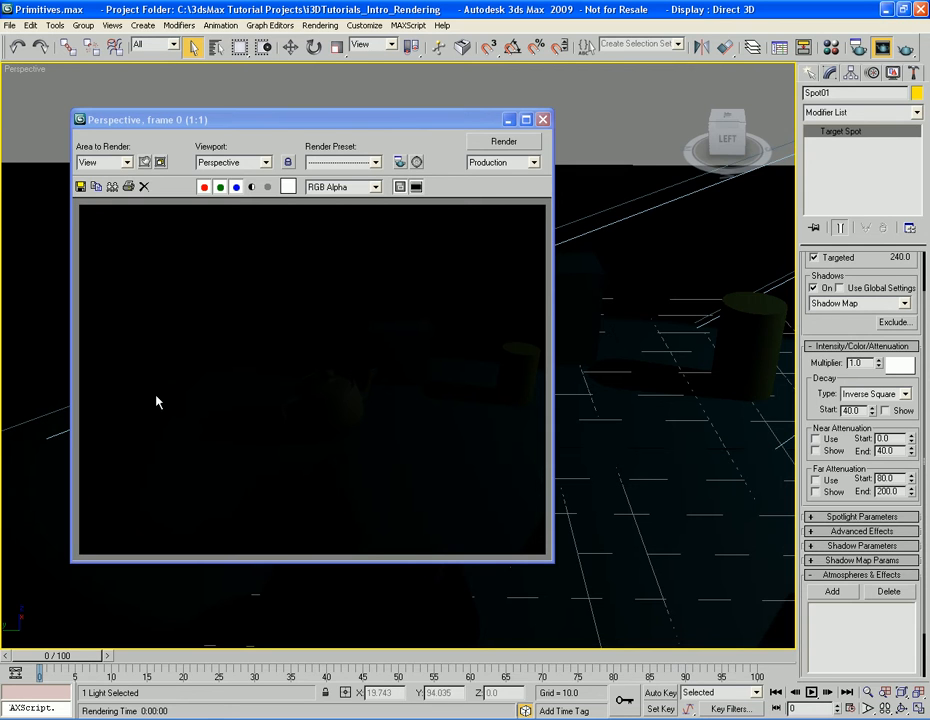
Set the intensity multiplier to 2 with Inverse Square decay and render the Perspective view
double_click(863, 363)
type("2")
key("Return")
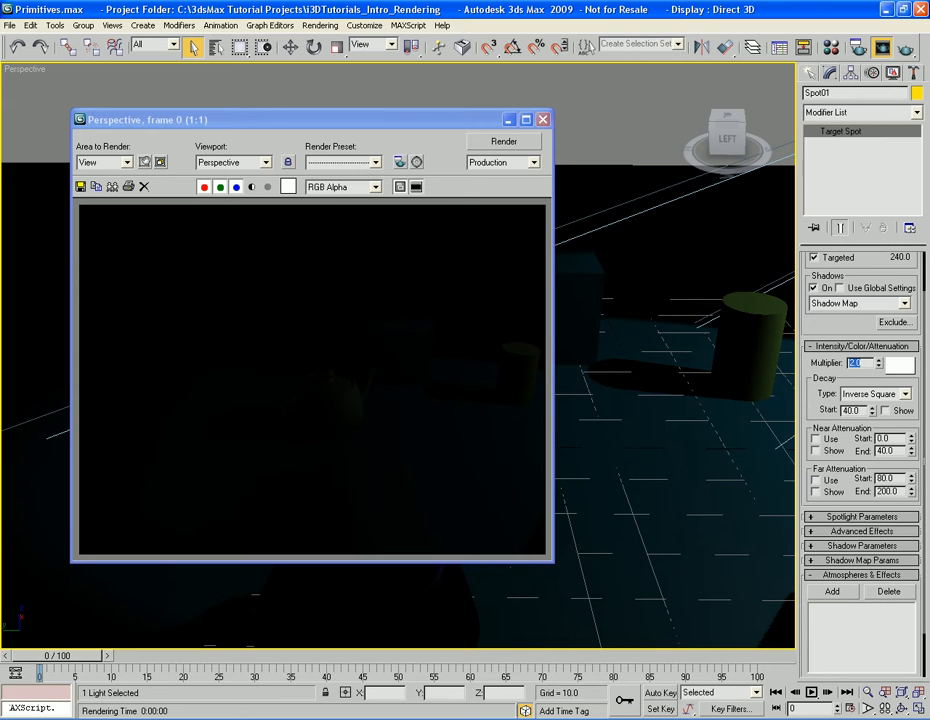
key("shift+q")
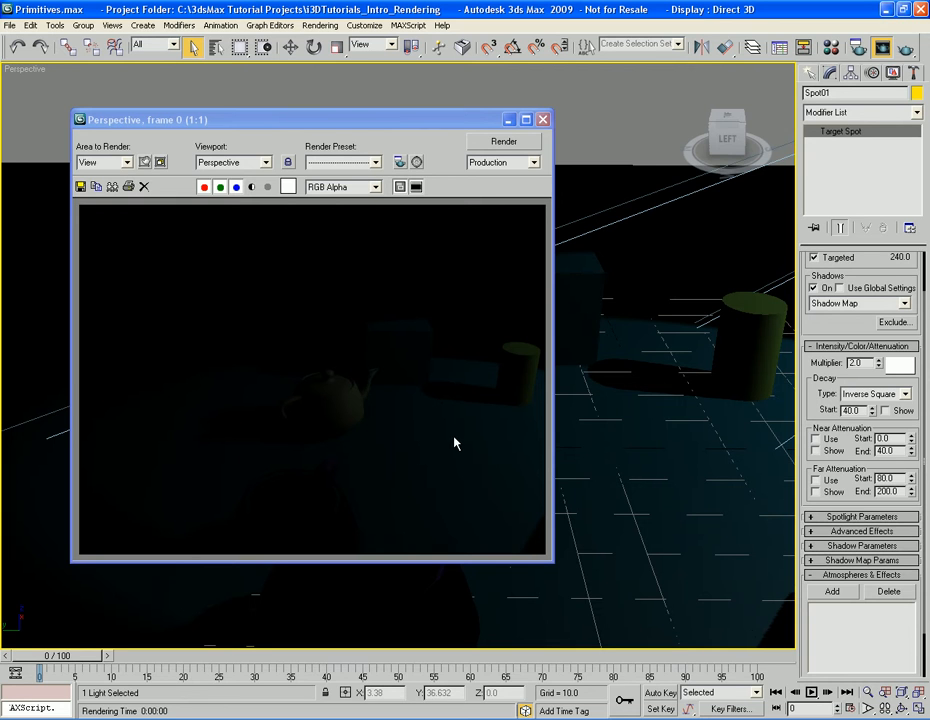
Reset the spotlight's intensity multiplier to 1 and its decay type to None
double_click(869, 363)
type("1")
left_click(890, 394)
left_click(884, 407)
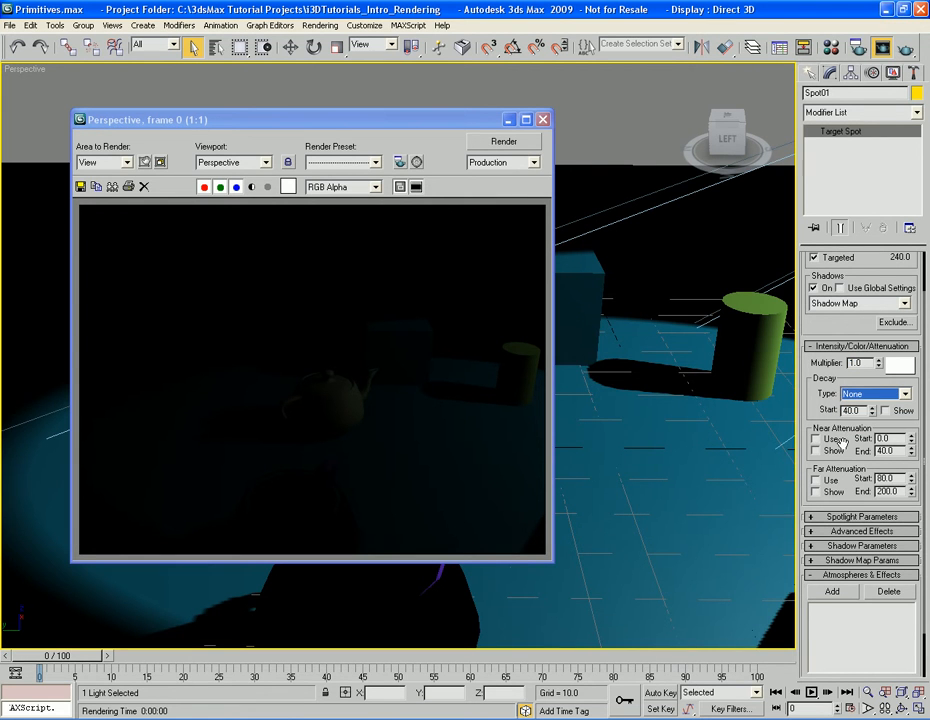
Close the rendered frame and widen the spotlight's cone to a hotspot of about 50.2 and a falloff of about 60.8
scroll(820, 409, "down", 3)
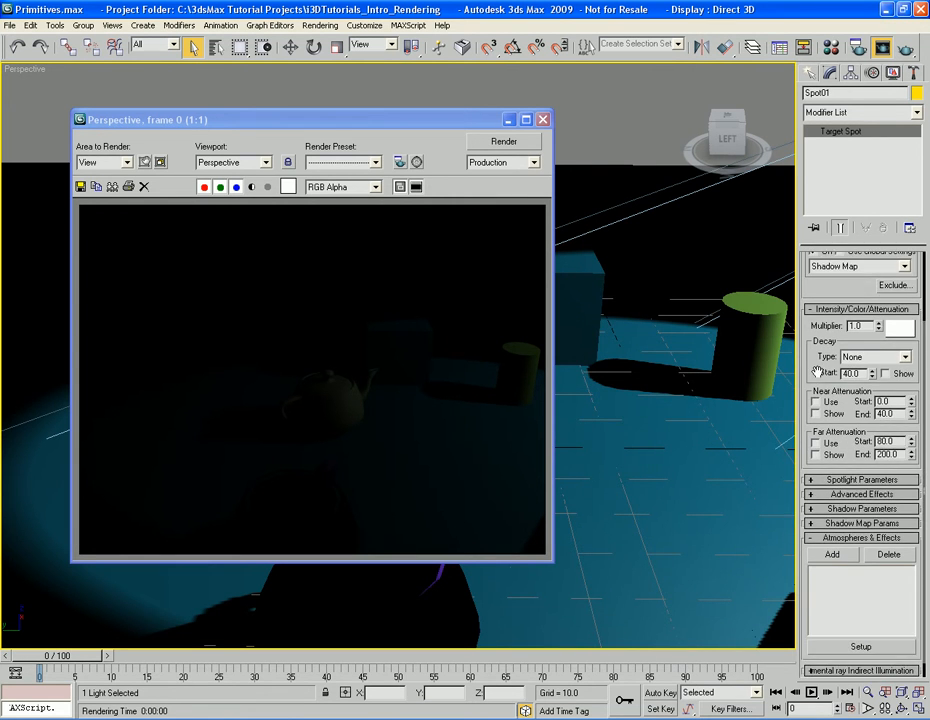
left_click(858, 292)
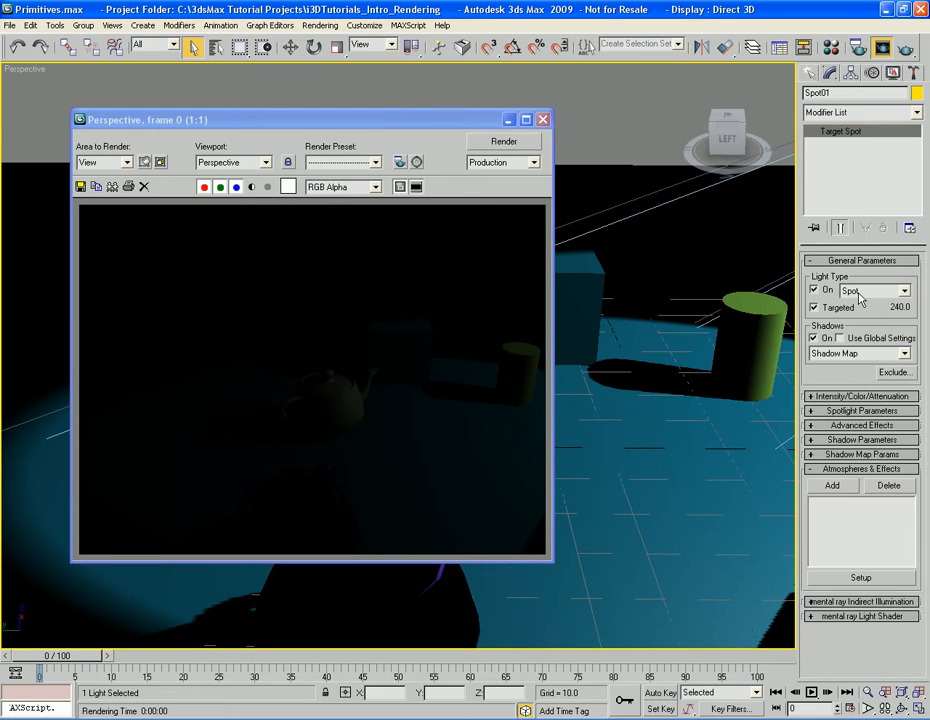
left_click(863, 411)
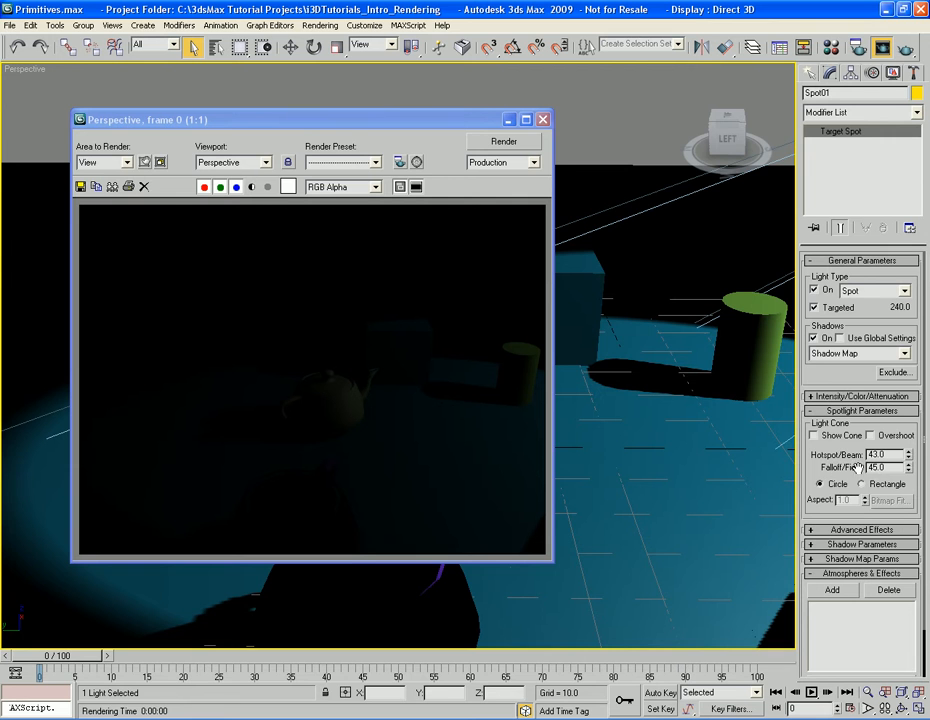
left_click(543, 120)
scroll(555, 304, "down", 5)
middle_click_drag(555, 293, 558, 280)
middle_click_drag(669, 312, 629, 311, "alt")
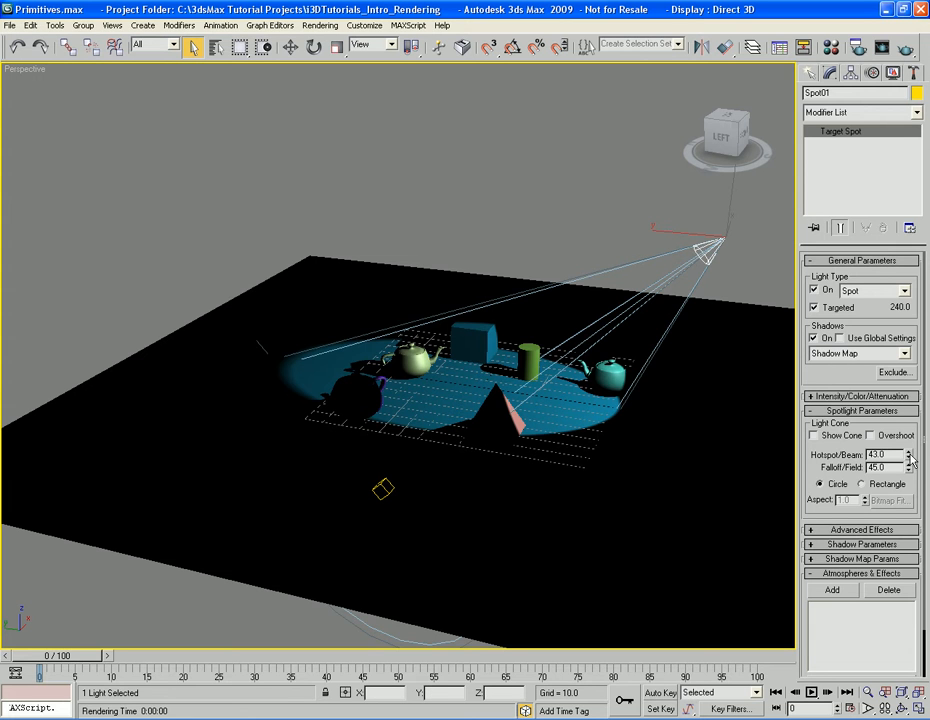
left_click_drag(908, 452, 904, 397)
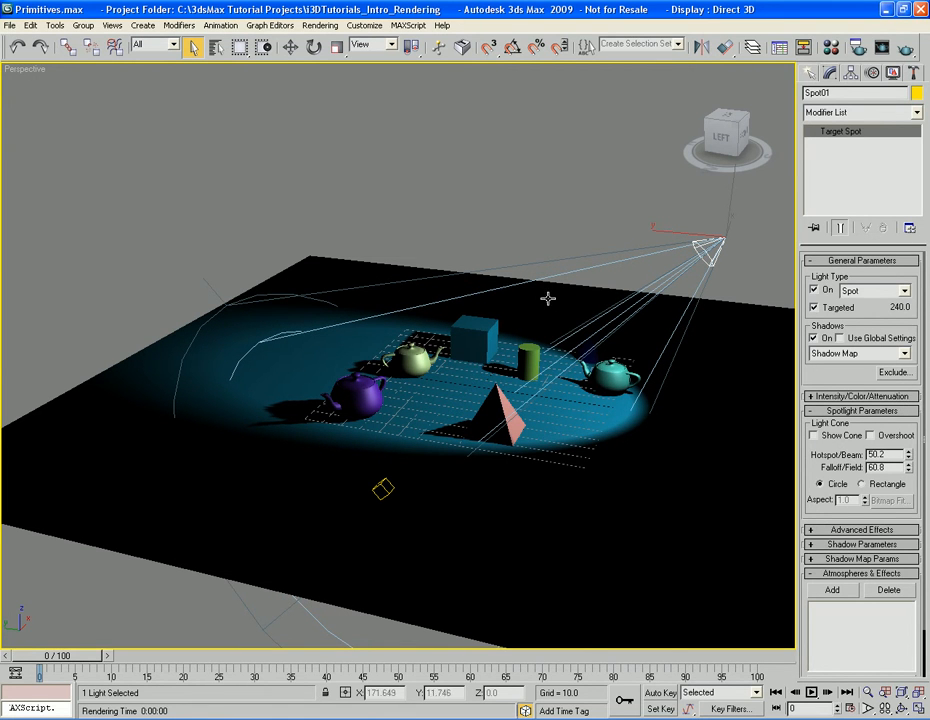
Narrow the spotlight's cone to a falloff of 49.6 and a hotspot of 47.6 and render the Perspective view
left_click_drag(910, 469, 907, 545)
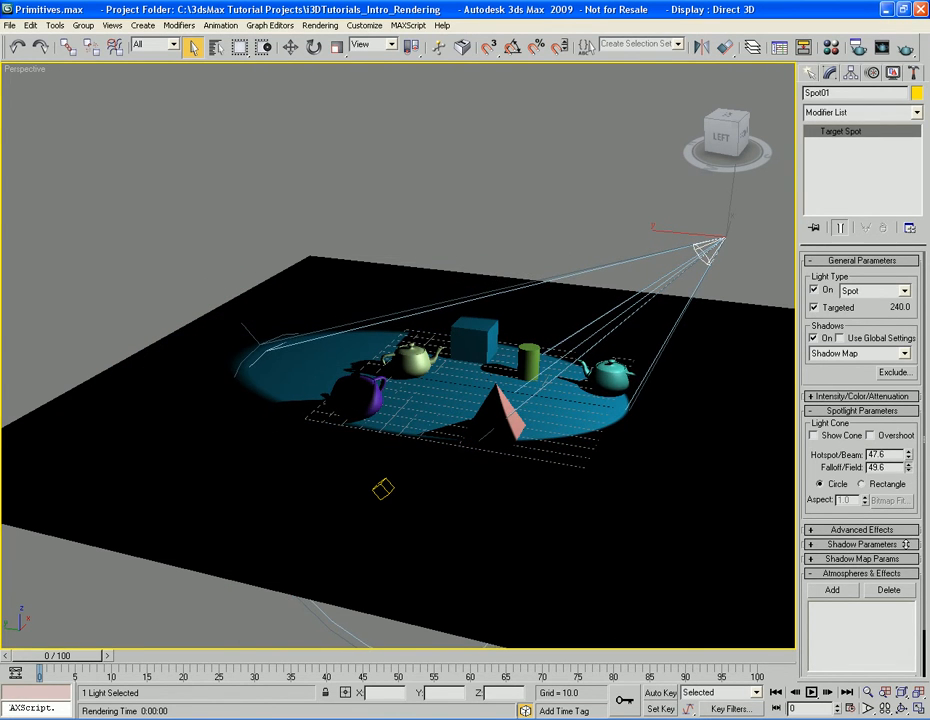
middle_click_drag(577, 465, 580, 443)
scroll(600, 400, "up", 3)
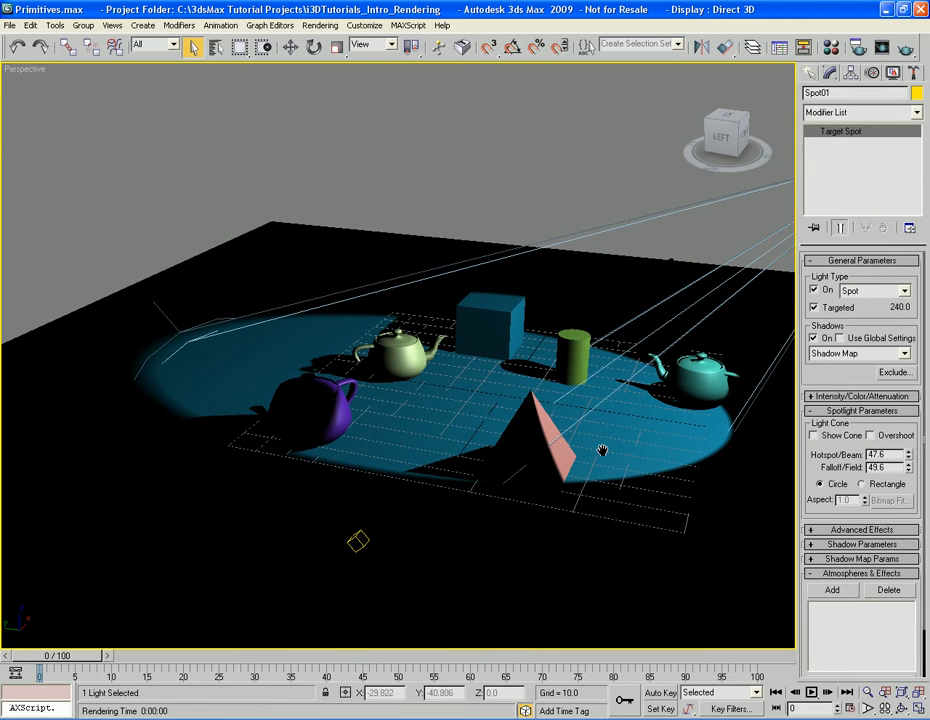
scroll(598, 459, "down", 4)
key("shift+q")
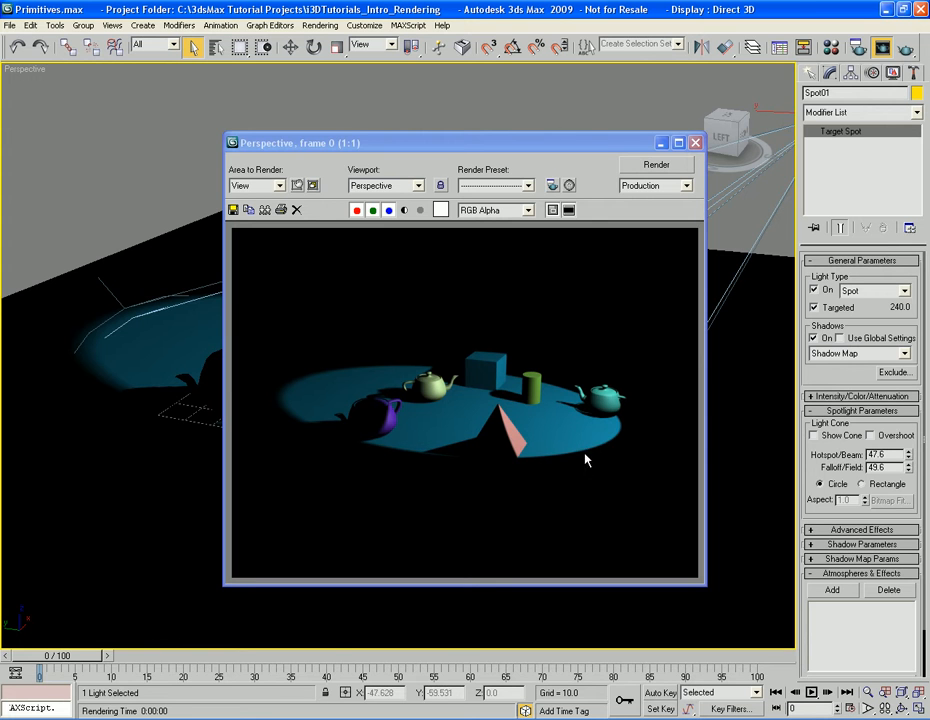
Close the rendered frame, widen the spotlight's falloff to 69.8 with a hotspot of 47.5, and render the soft-edged light
left_click(695, 143)
middle_click_drag(730, 476, 672, 460)
scroll(680, 459, "down", 3)
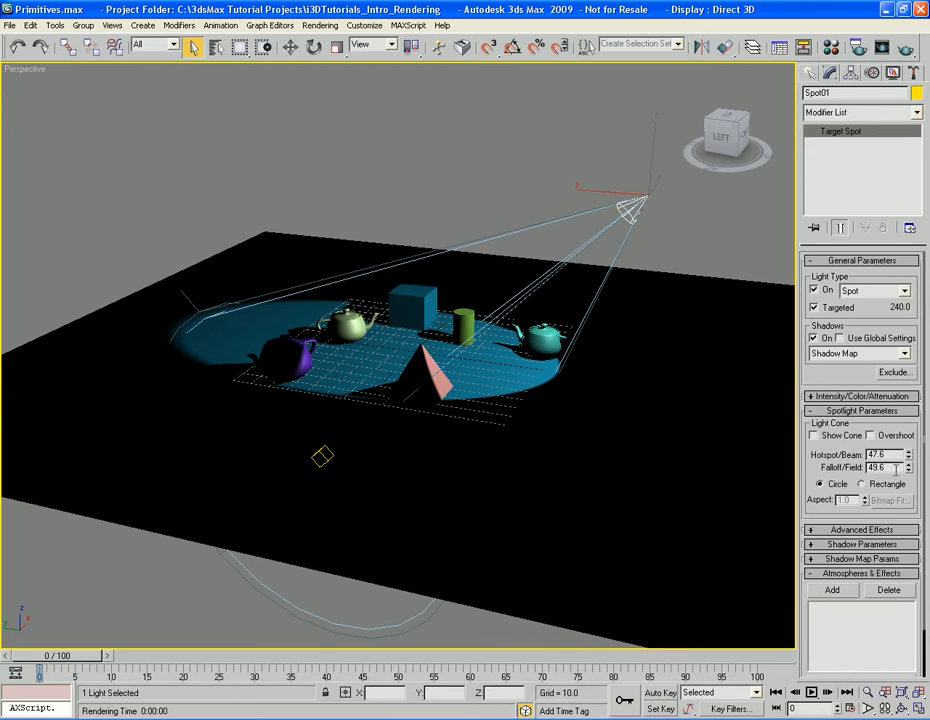
left_click_drag(909, 469, 889, 326)
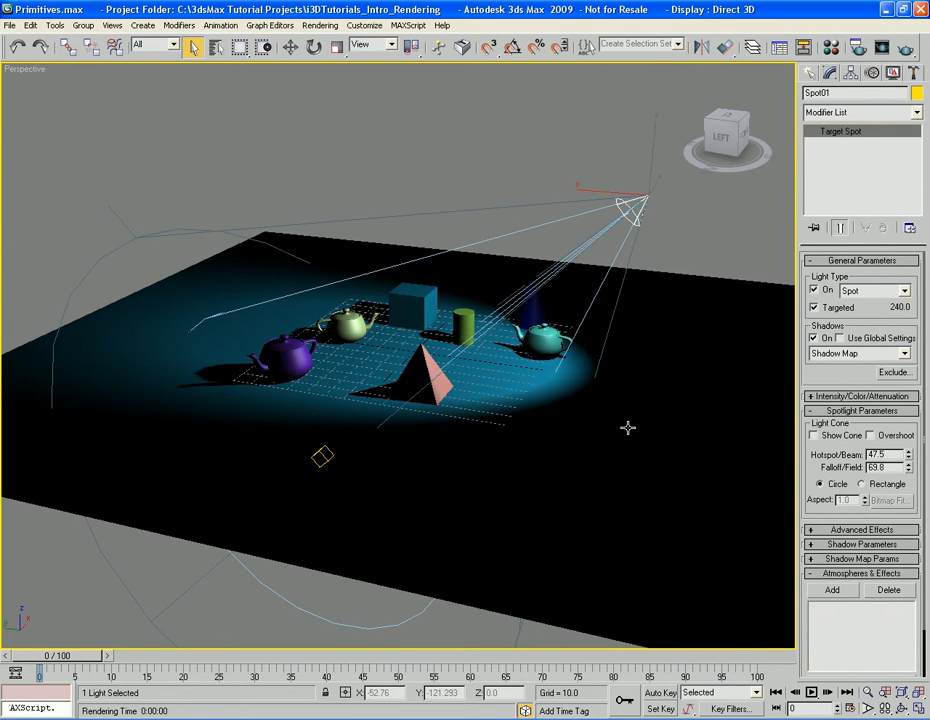
scroll(627, 429, "up", 3)
key("F9")
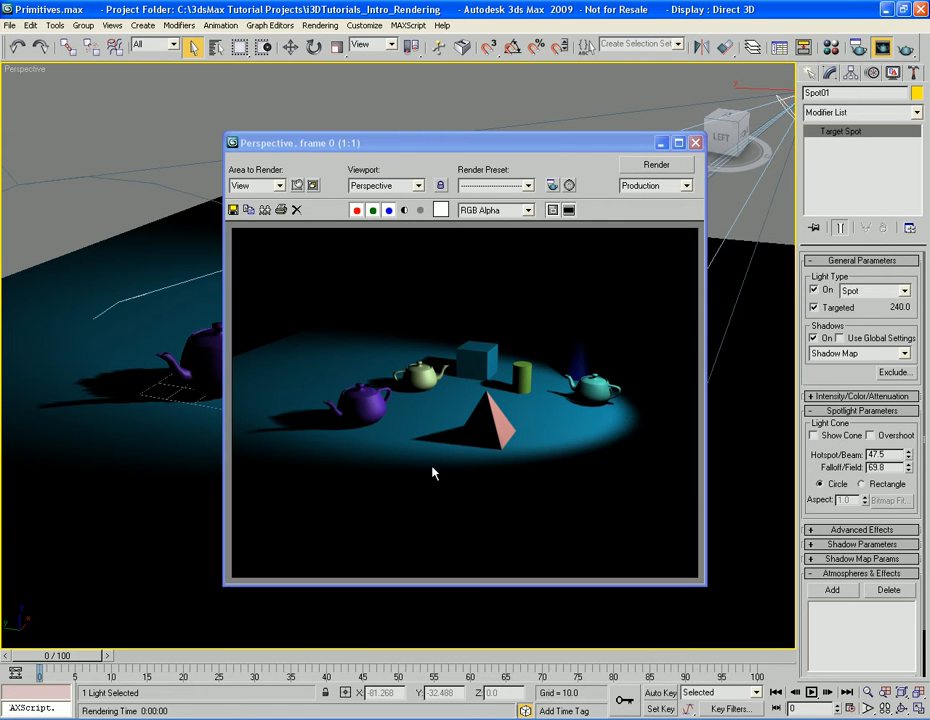
Close the rendered frame, stop the spotlight from affecting Diffuse surfaces in its advanced effects, and render the Perspective view
left_click(695, 145)
middle_click_drag(600, 420, 606, 451, "alt")
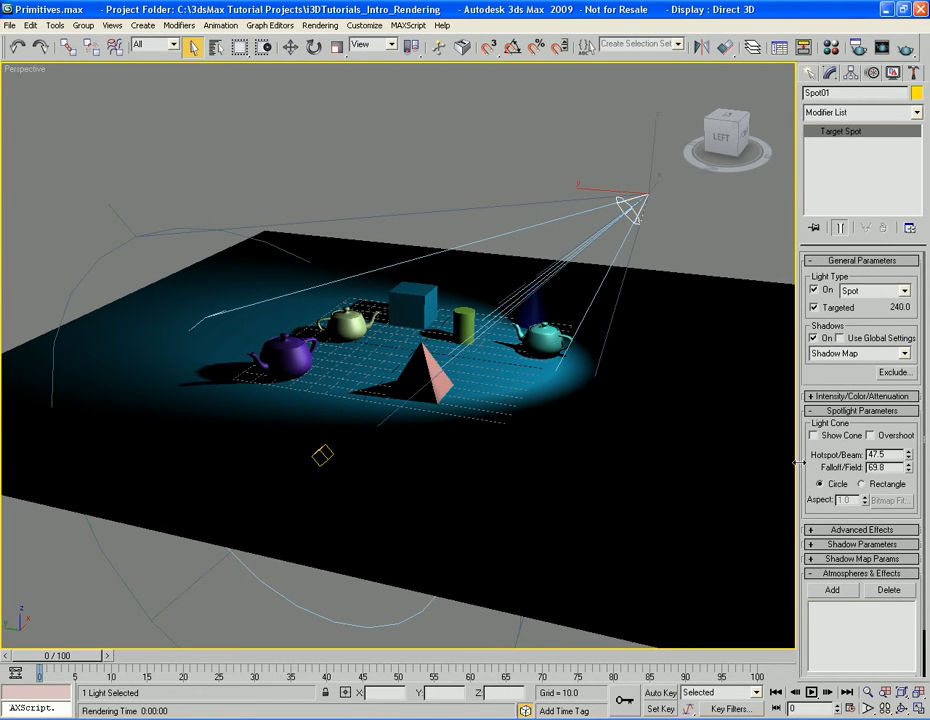
left_click(866, 530)
scroll(890, 548, "down", 3)
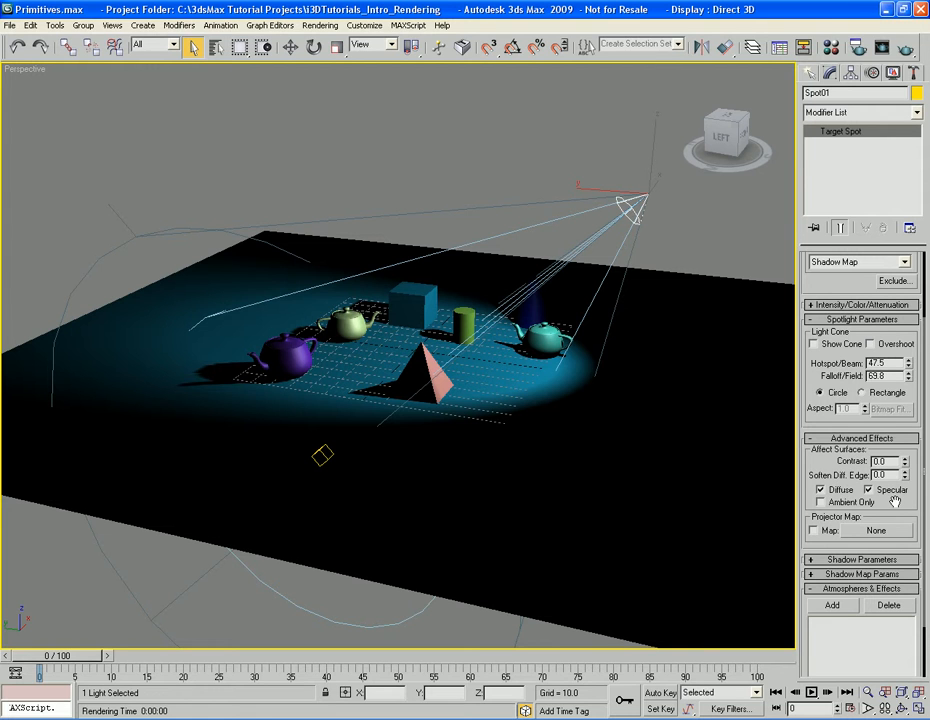
left_click(821, 490)
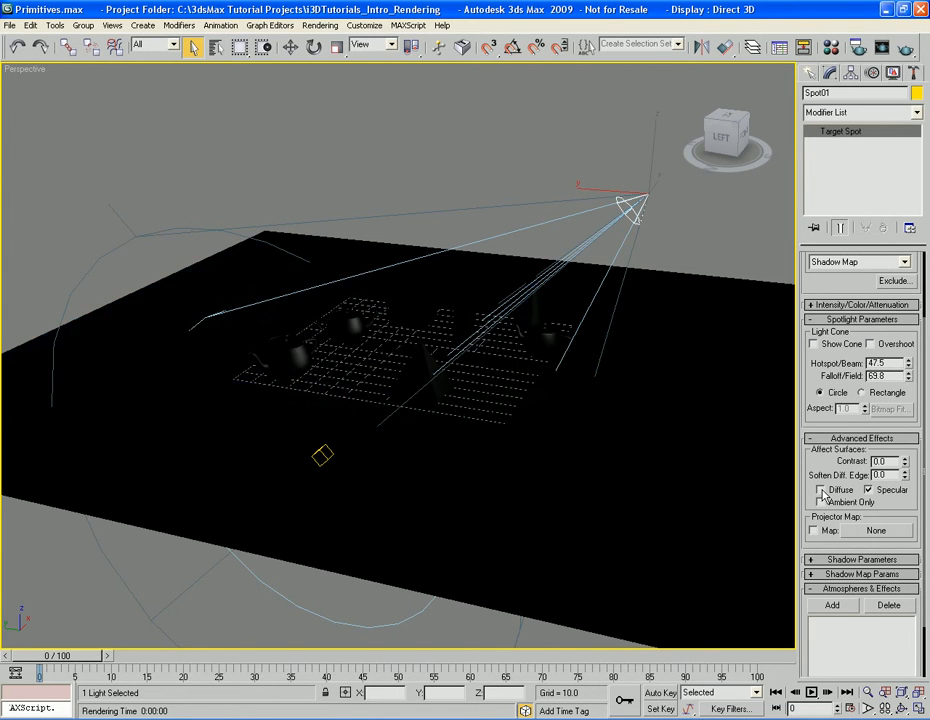
key("shift+q")
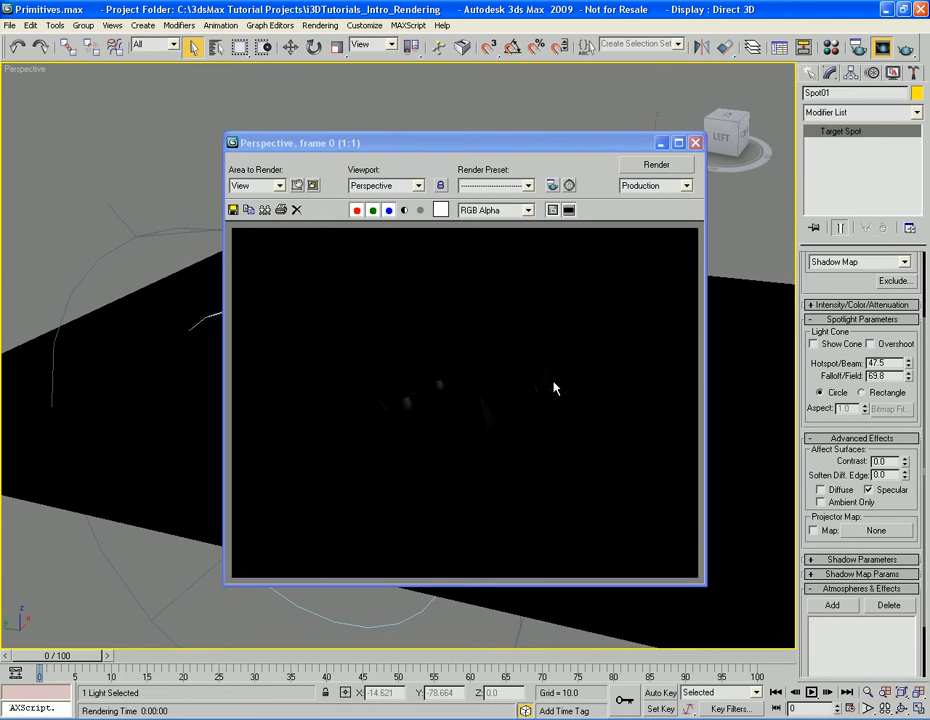
Render the Perspective view with Diffuse on and Specular off, and again with Specular turned back on
left_click(847, 491)
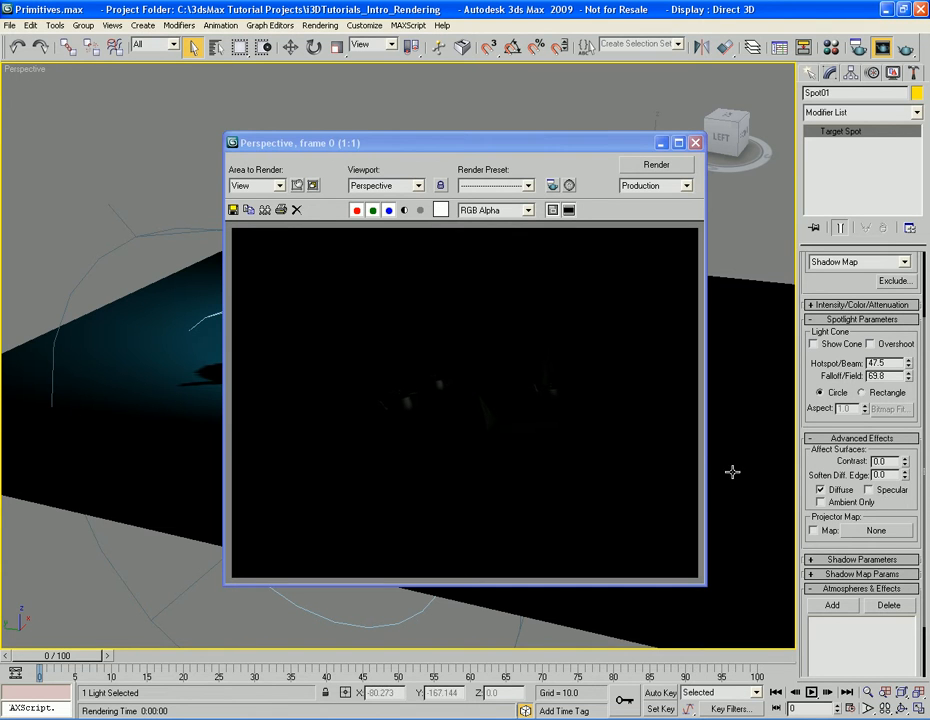
key("shift+q")
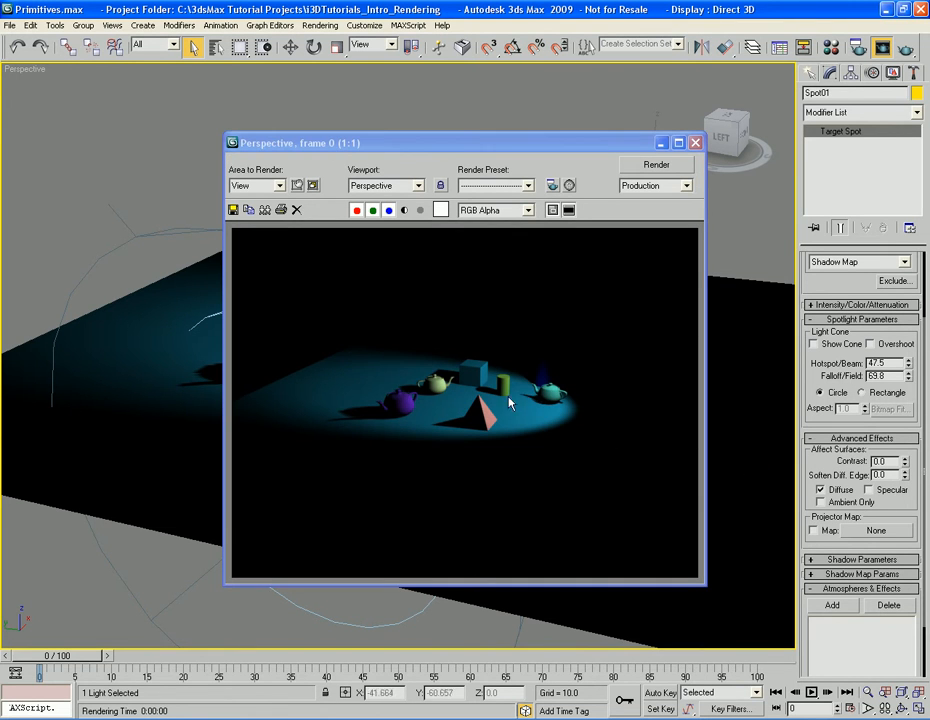
key("shift+q")
Turn on Ambient Only for the spotlight and render the Perspective view
left_click(821, 502)
key("shift+q")
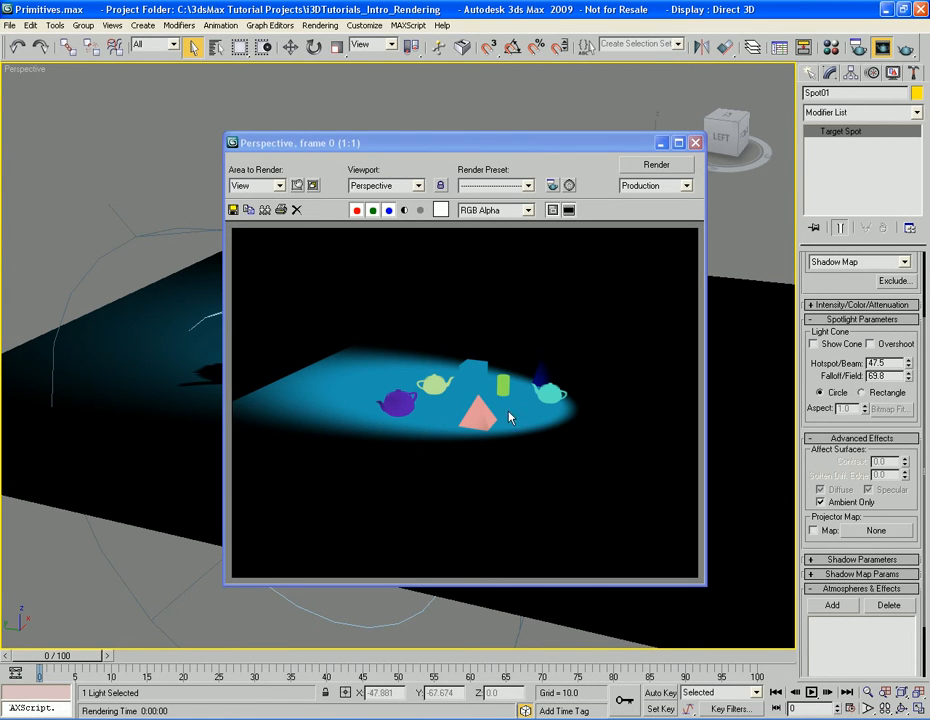
Turn off Ambient Only for the spotlight, show its Shadow Parameters, and render the Perspective view
left_click(824, 502)
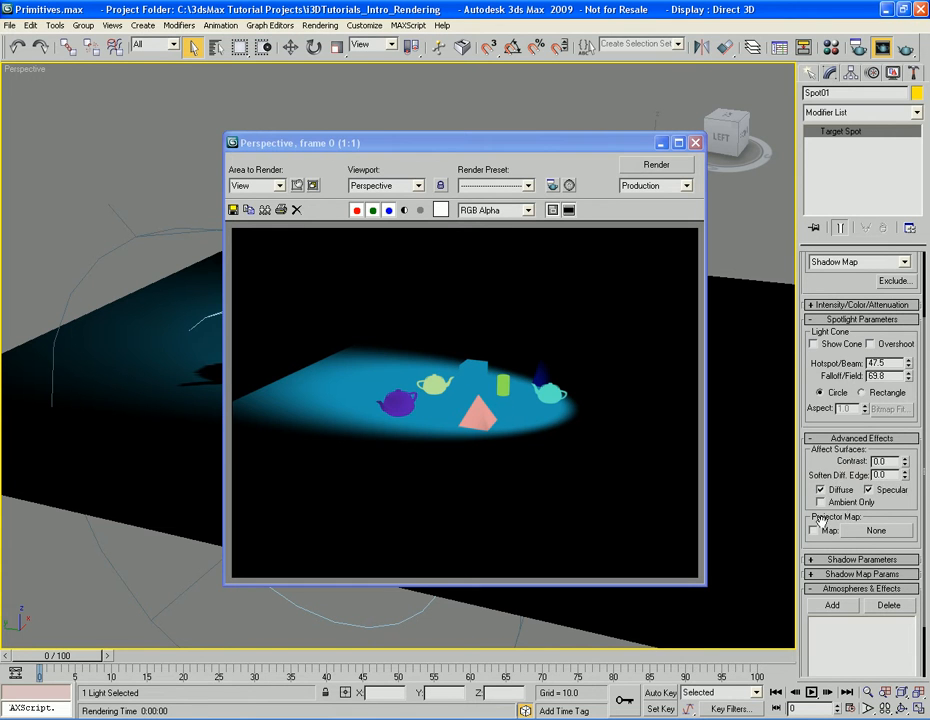
left_click(858, 438)
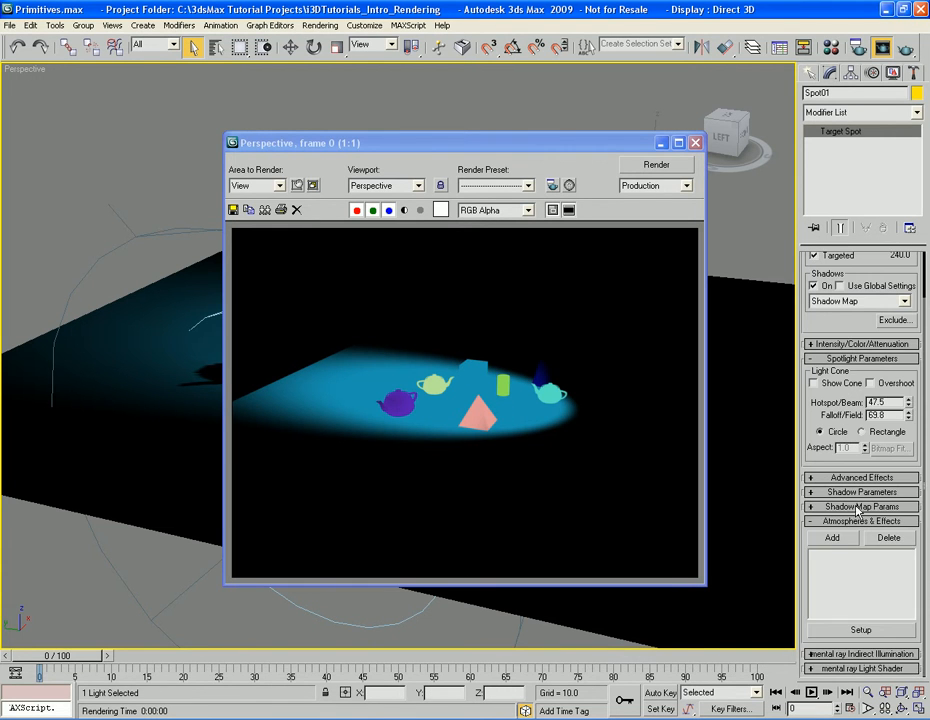
left_click(858, 492)
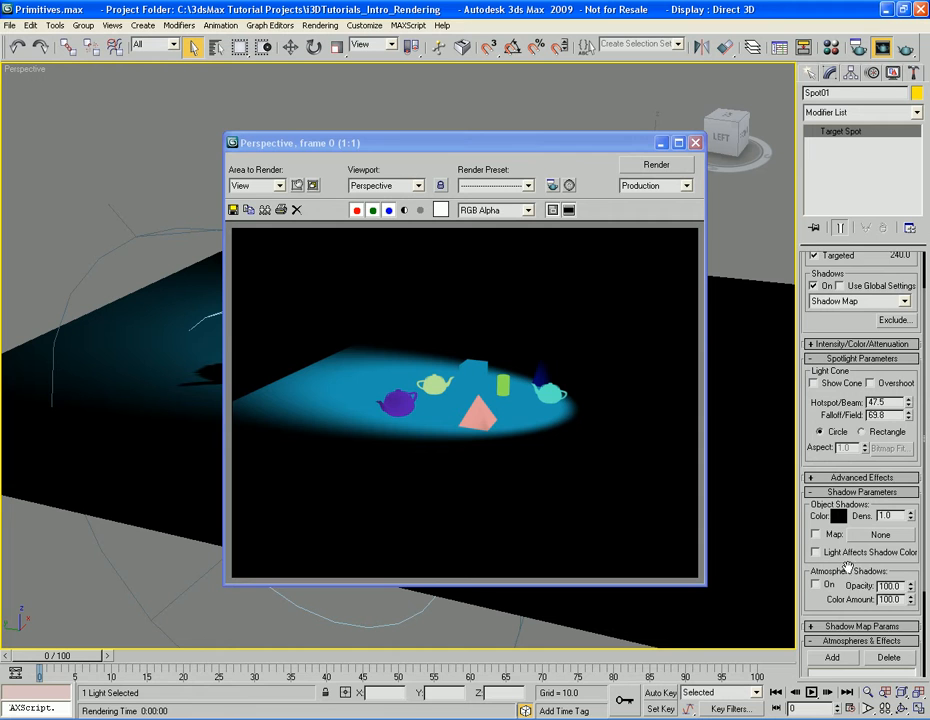
scroll(848, 535, "down", 1)
scroll(848, 535, "down", 3)
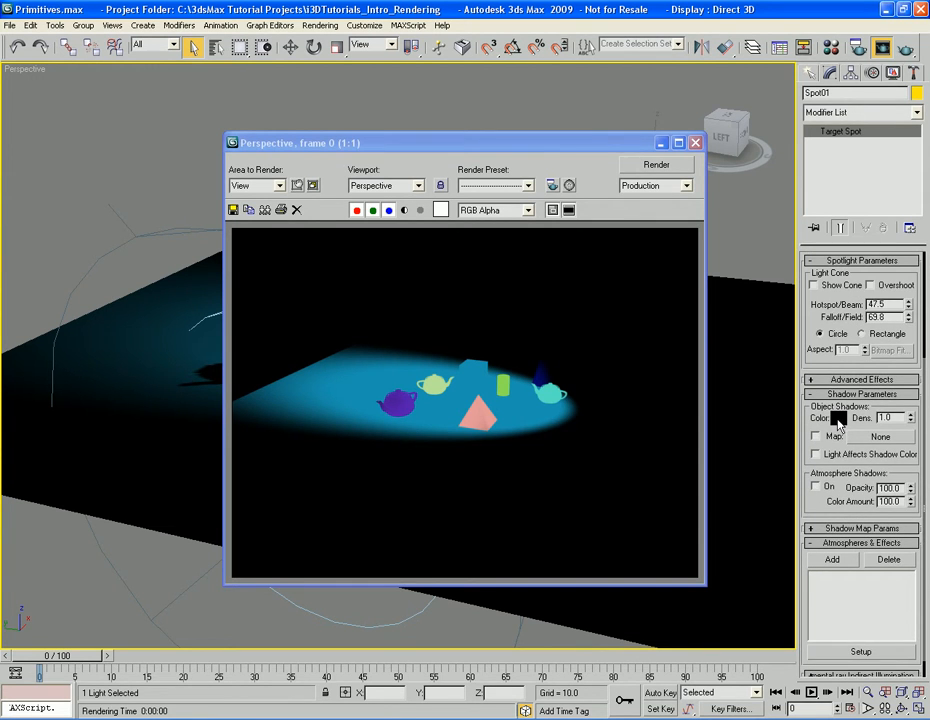
key("F9")
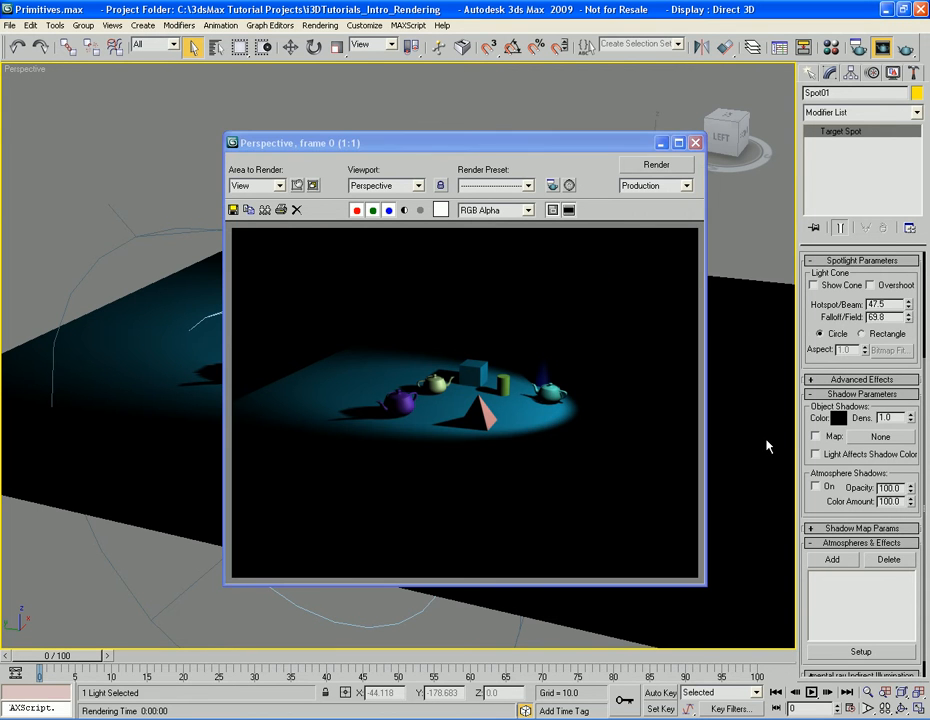
Set the spotlight's shadow color to a medium blue (RGB 99, 106, 202) and render the Perspective view
left_click(838, 418)
left_click_drag(380, 355, 391, 349)
left_click_drag(443, 328, 446, 355)
left_click(559, 432)
key("F9")
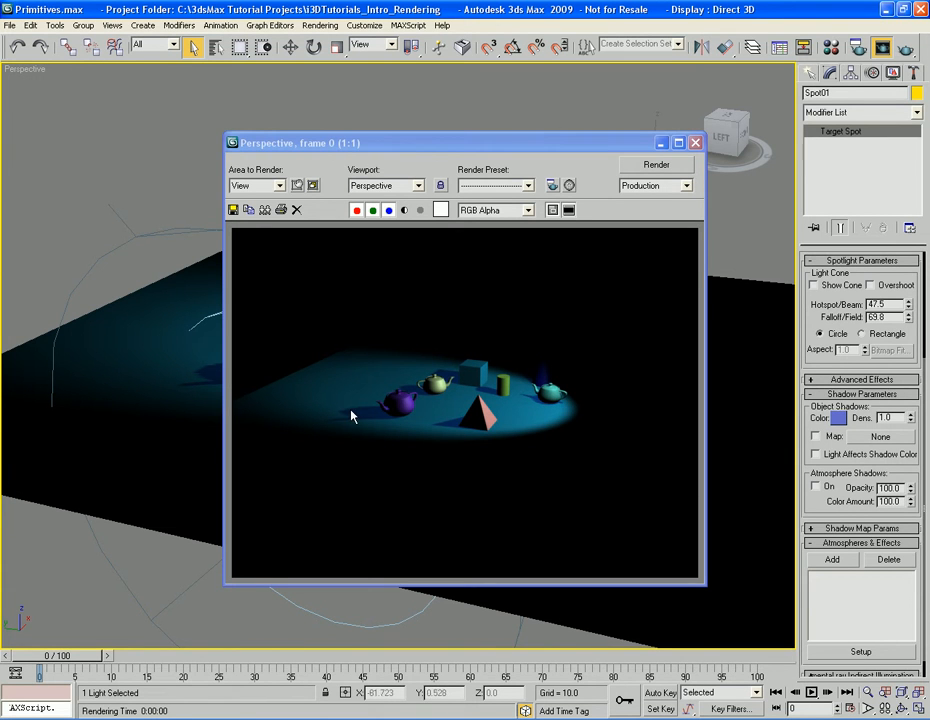
Set the spotlight's shadow color to near black (RGB 0, 3, 3)
left_click(838, 419)
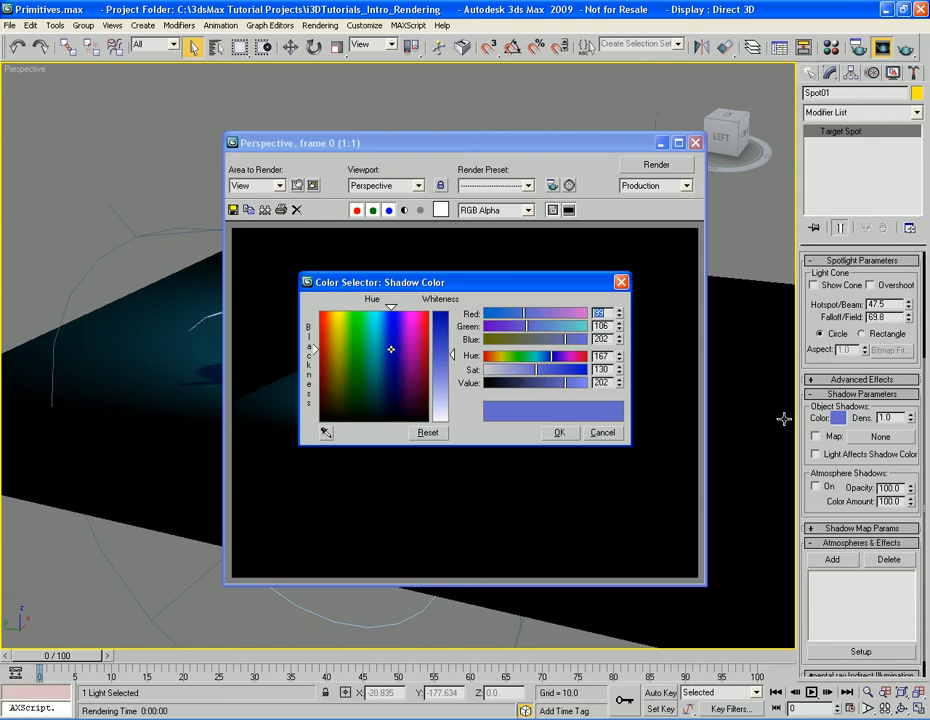
left_click_drag(384, 364, 378, 420)
left_click_drag(451, 354, 450, 309)
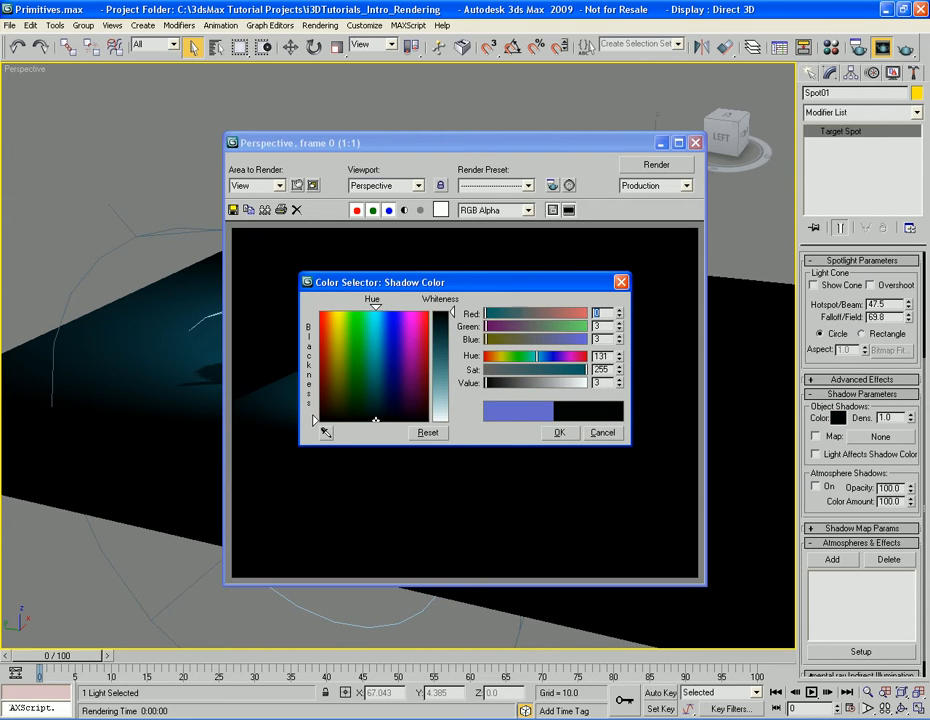
left_click(559, 433)
left_click_drag(820, 496, 820, 474)
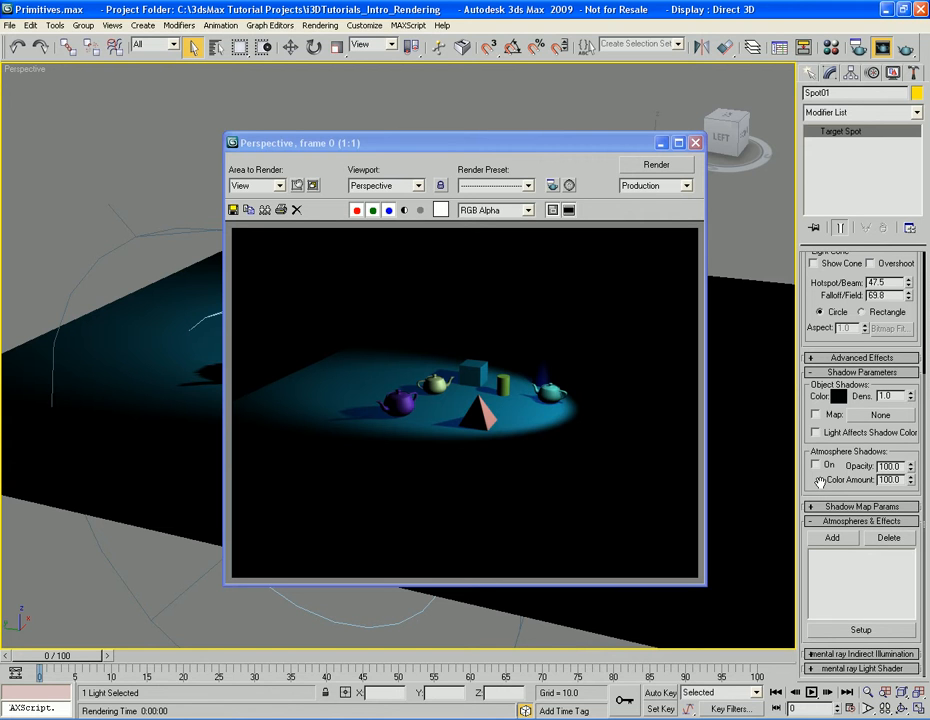
Show the Shadow Map Params, close the rendered frame, and render a close-up of the pale green teapot and its shadow
left_click(861, 372)
left_click(862, 507)
scroll(900, 507, "down", 3)
left_click_drag(904, 502, 904, 497)
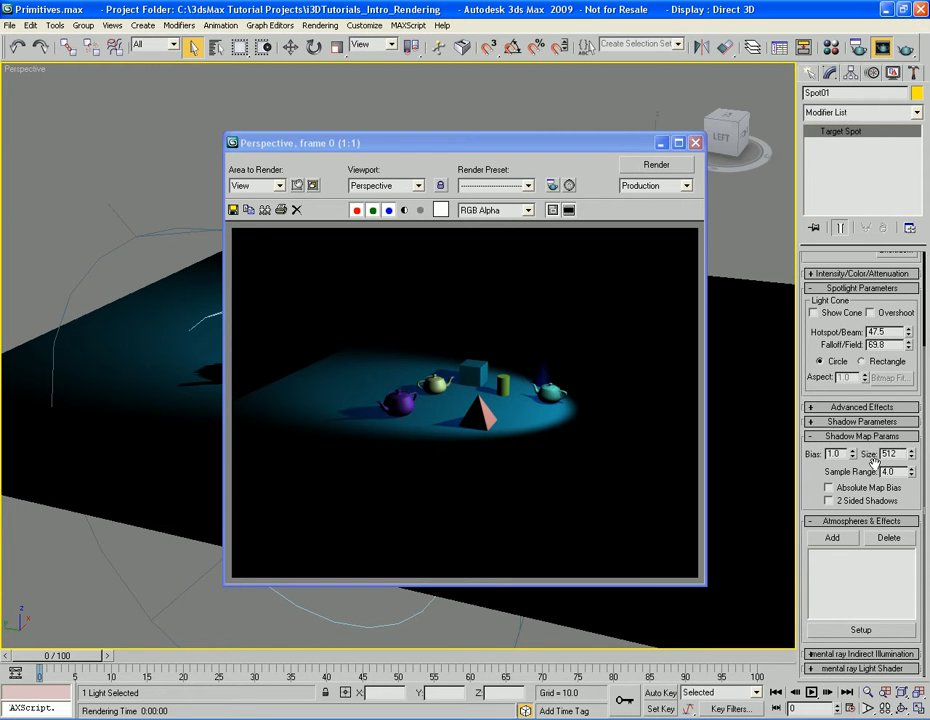
left_click(695, 143)
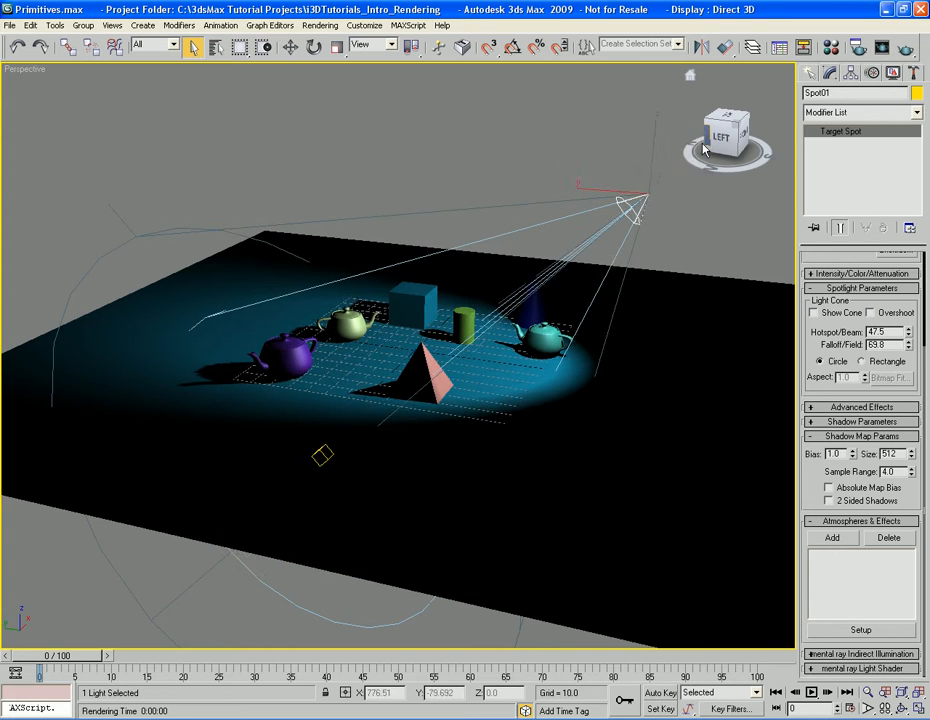
middle_click_drag(452, 343, 482, 332)
scroll(508, 334, "up", 5)
middle_click_drag(327, 271, 546, 382, "alt")
scroll(548, 383, "up", 5)
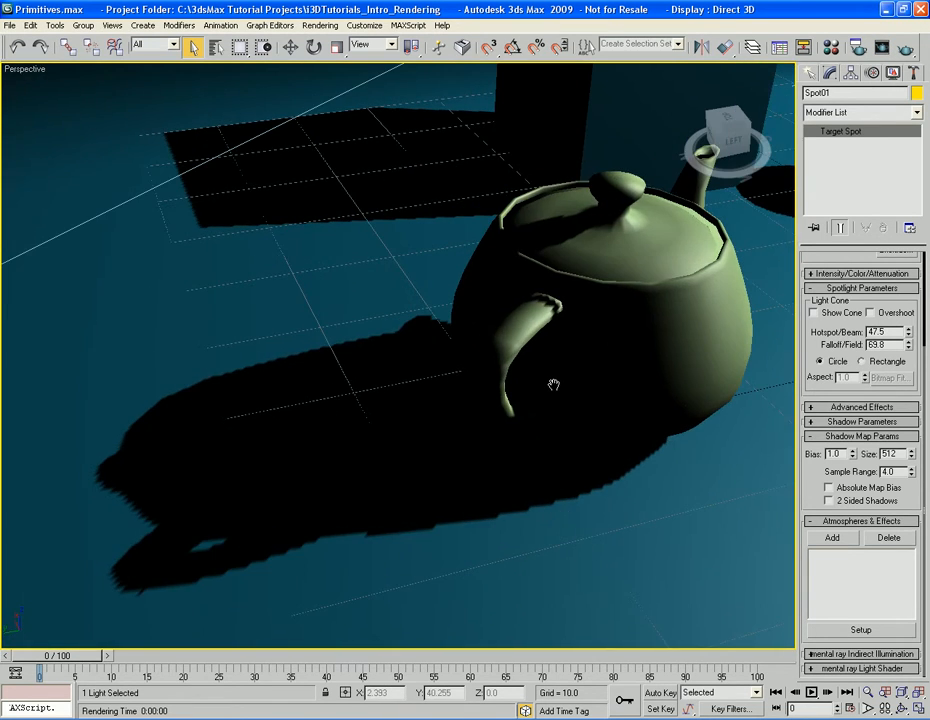
key("shift+q")
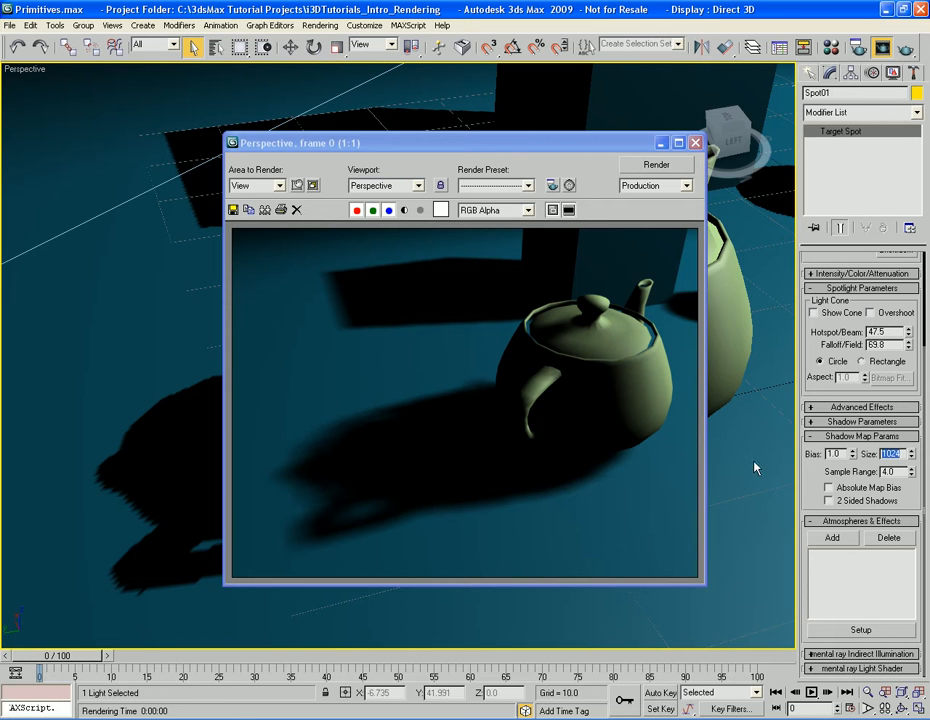
Render the teapot's shadow with a shadow map Size of 1024, and again with a Size of 2048
key("F9")
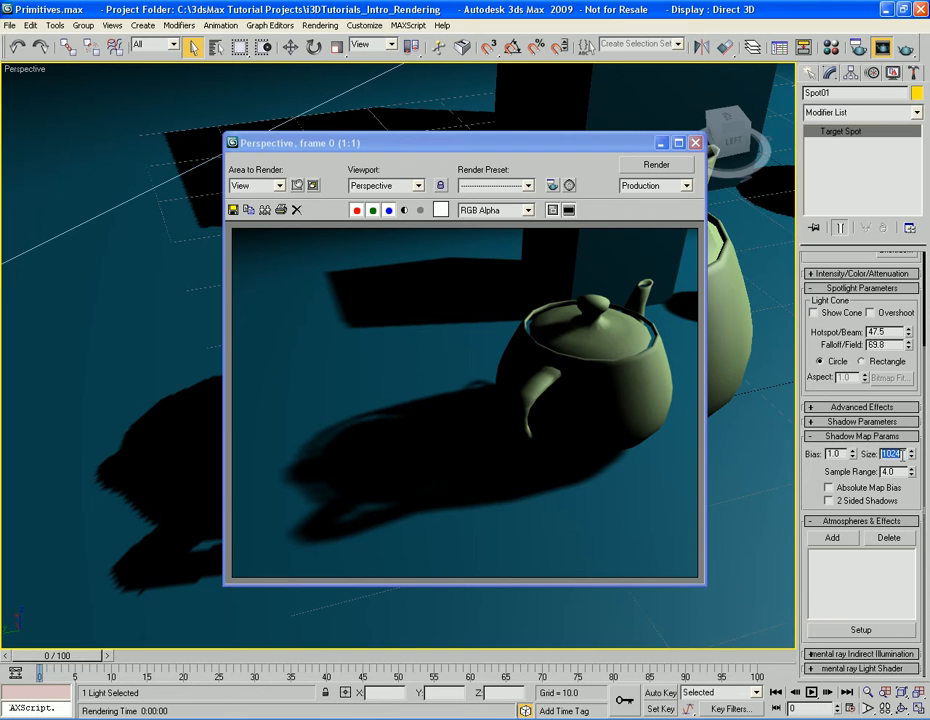
type("2048")
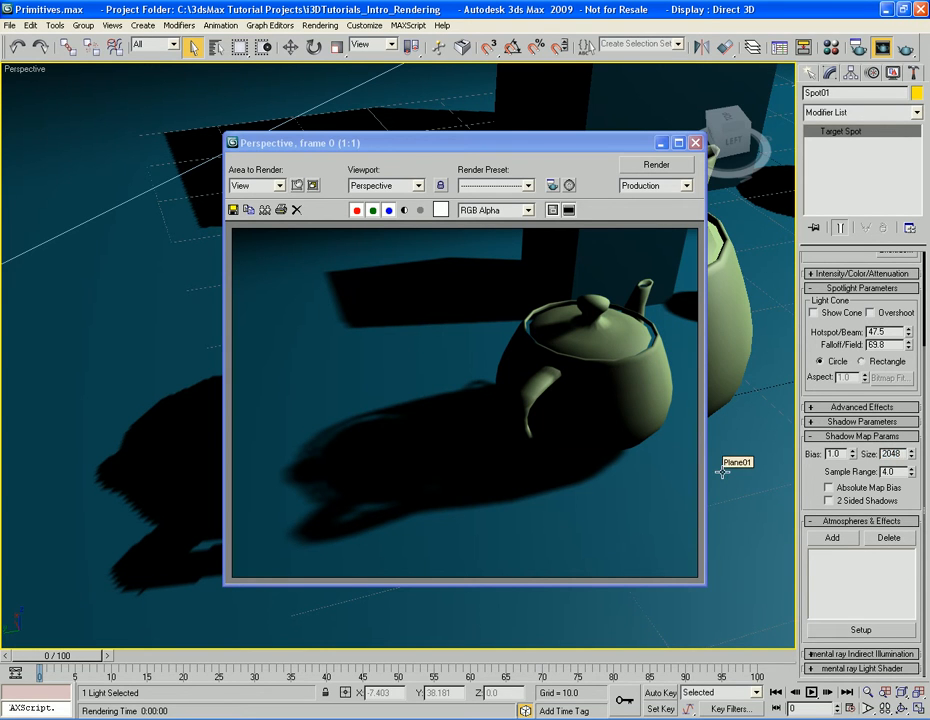
key("F9")
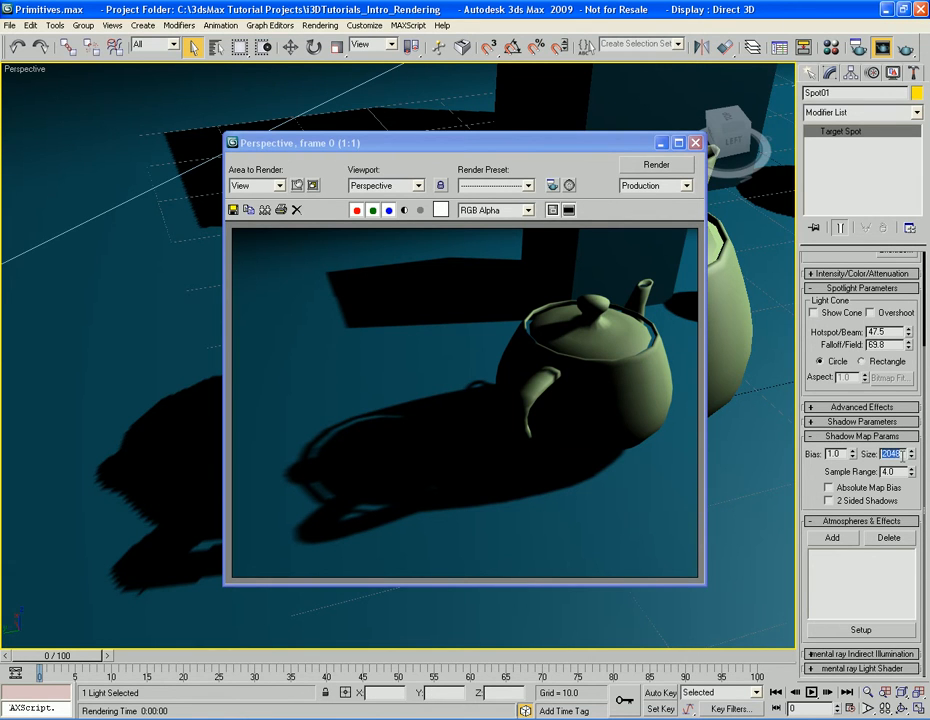
Set the shadow map Size to 1024, raise the Bias to 3.16, and render the teapot close-up
type("10")
left_click_drag(854, 455, 852, 448)
left_click_drag(852, 396, 852, 293)
left_click(608, 498)
middle_click(713, 498)
key("shift+q")
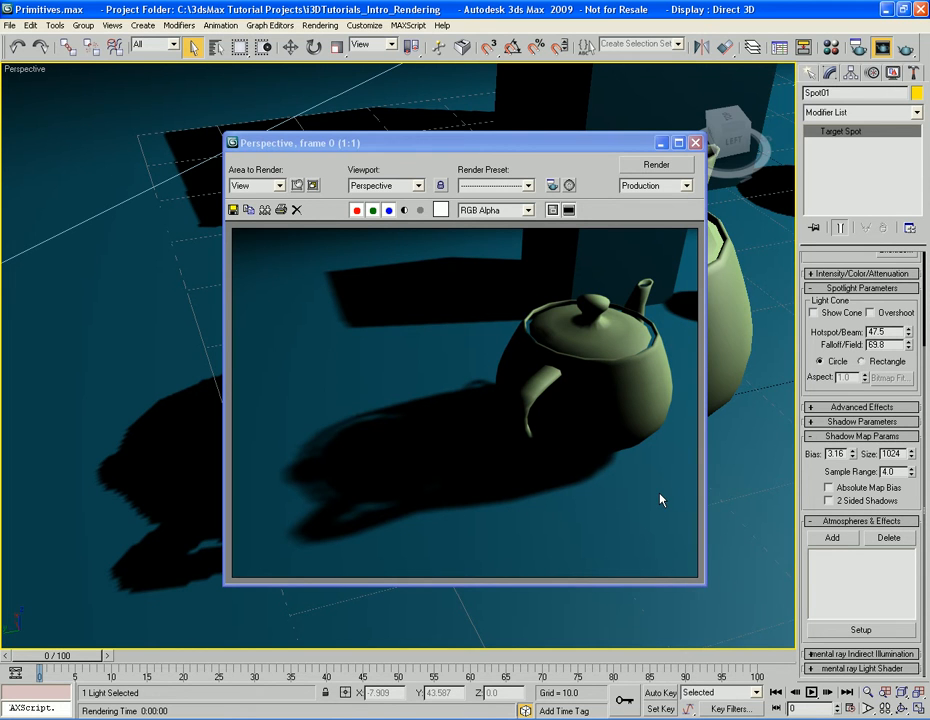
Restore the shadow map Bias to 1.0 and its Size to 512, and collapse the Shadow Map Params
double_click(835, 453)
type("1.0")
left_click(811, 467)
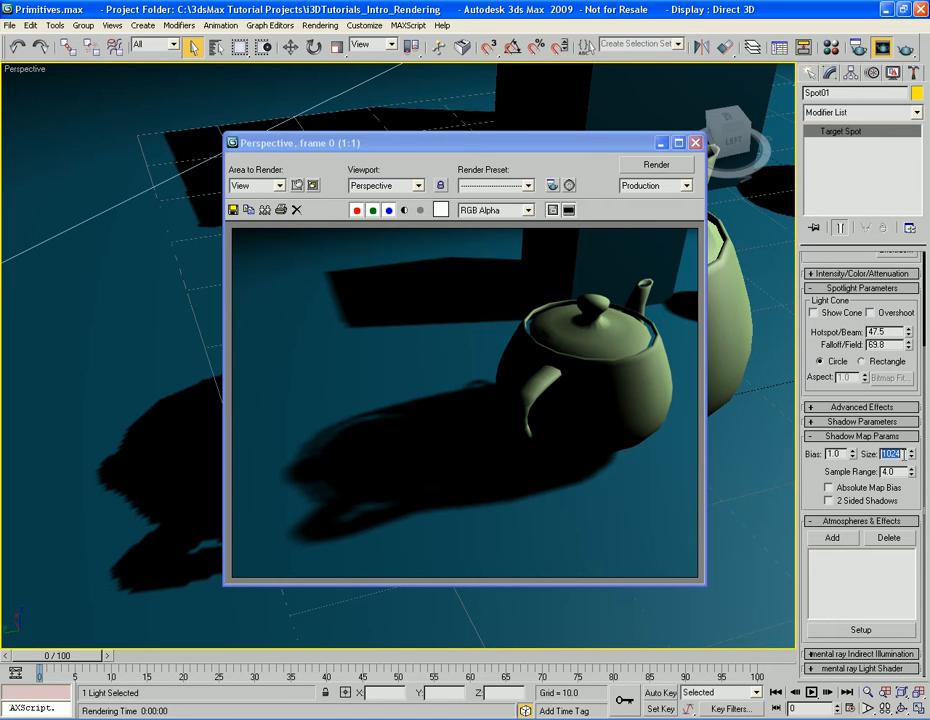
type("5")
left_click(862, 436)
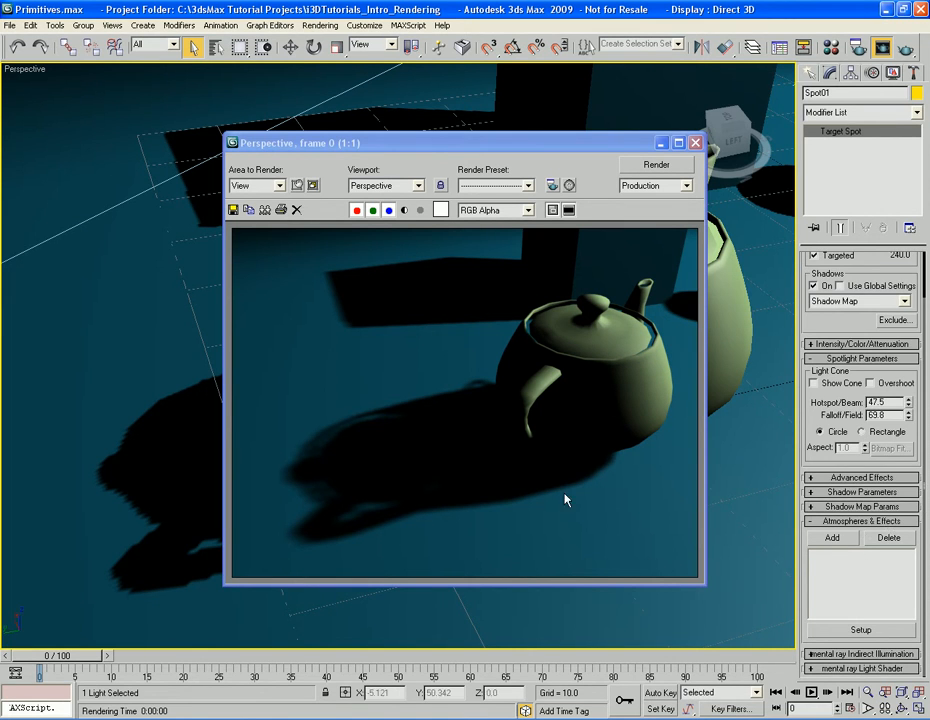
Close the rendered frame, add a new Volume Light effect to the spotlight, and render the whole scene
left_click(695, 143)
scroll(630, 420, "down", 8)
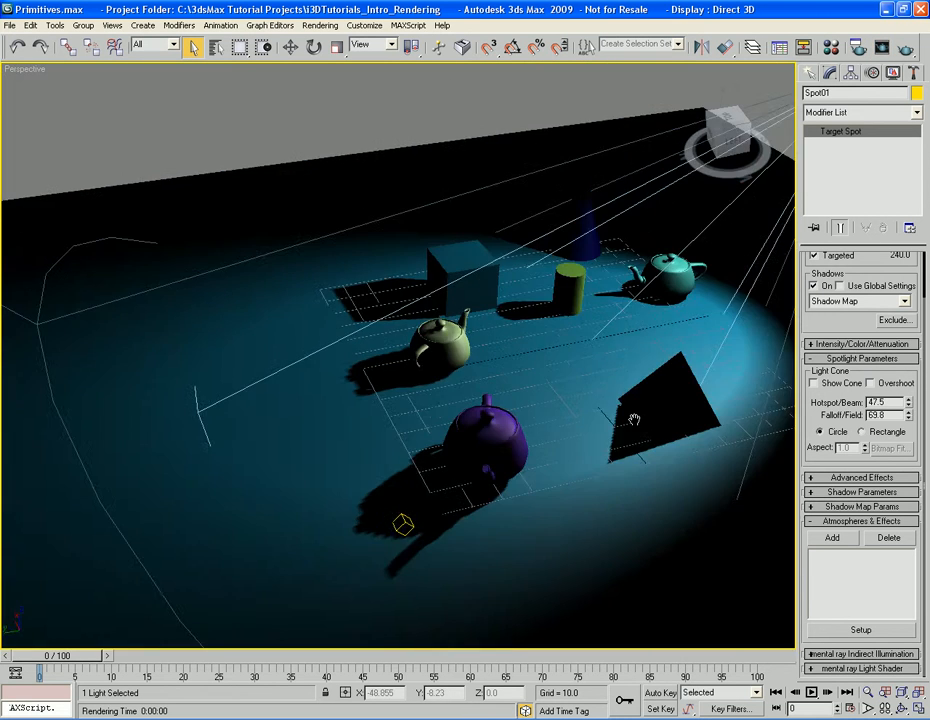
middle_click_drag(630, 420, 644, 446, "alt")
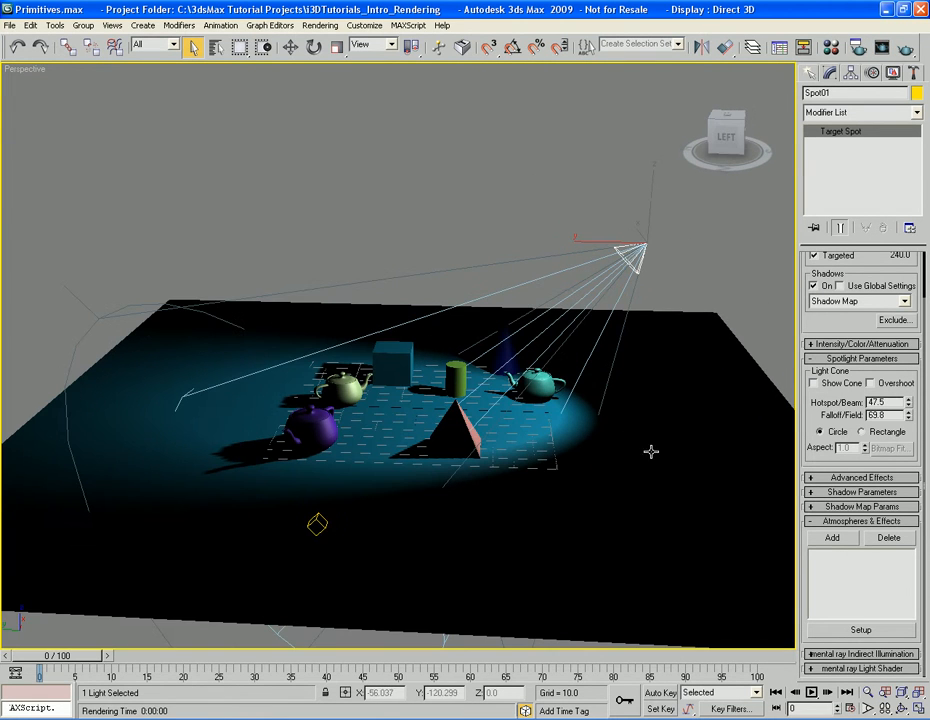
left_click(831, 539)
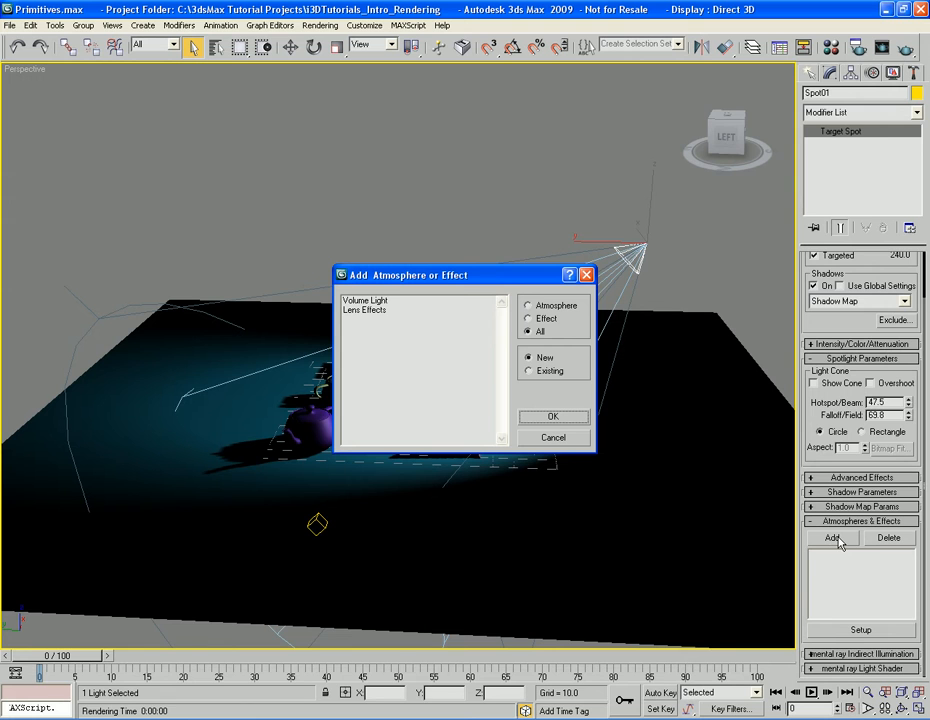
left_click(360, 302)
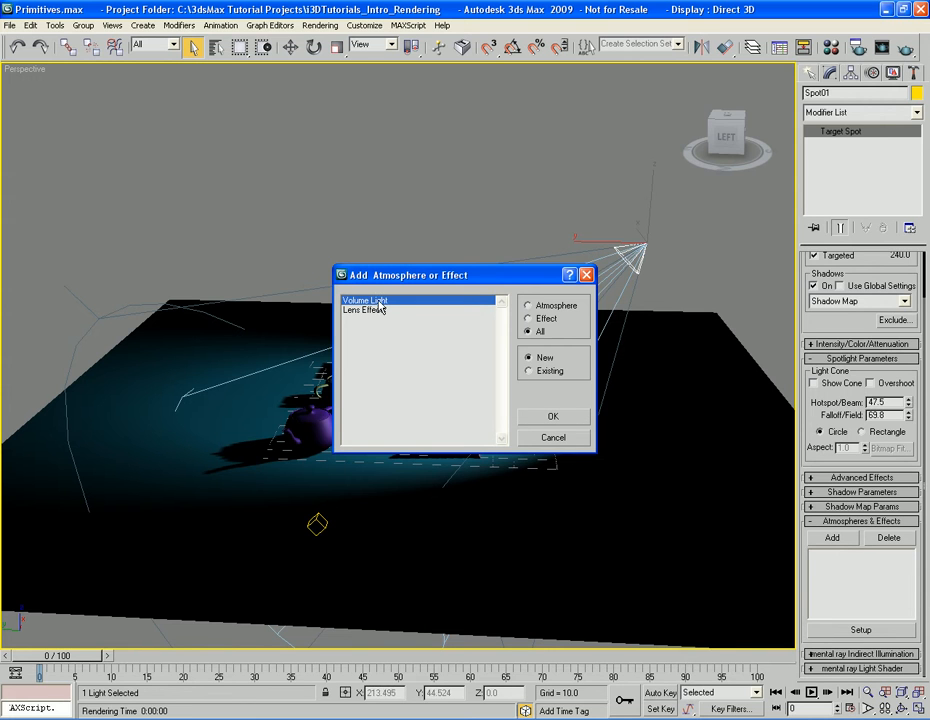
left_click(552, 416)
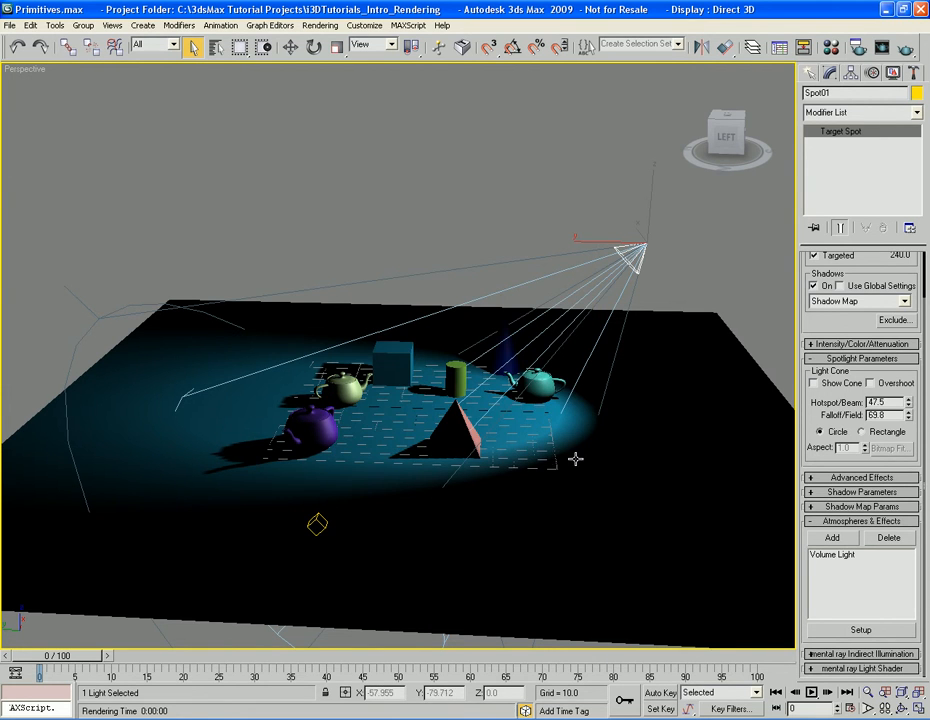
key("shift+q")
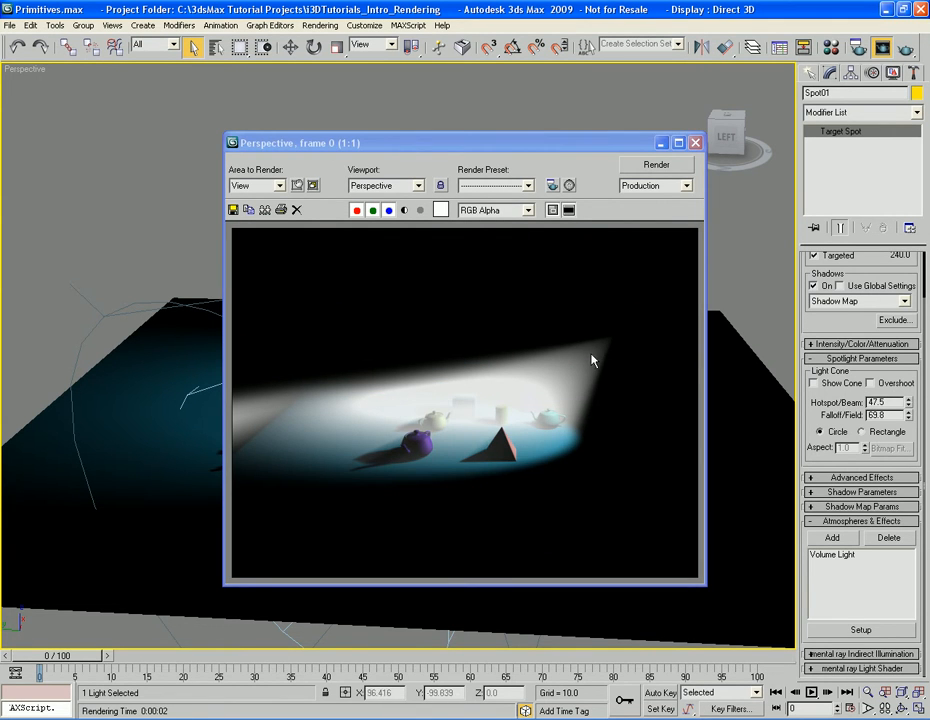
Open the Volume Light effect's setup, set its Density to 1.0, and render the Perspective view
left_click(836, 555)
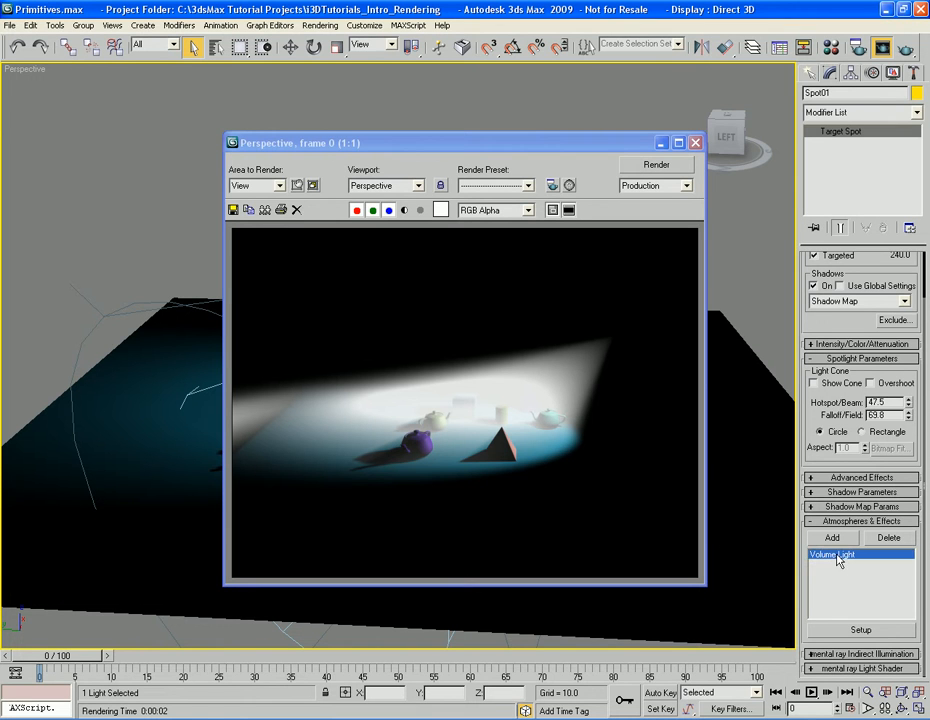
left_click(861, 630)
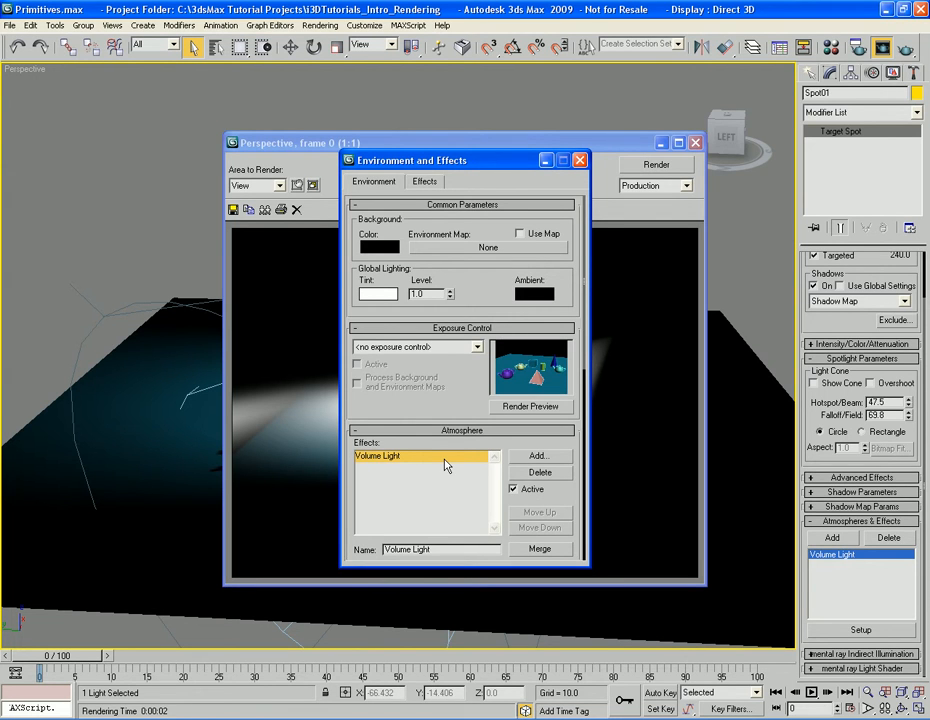
left_click_drag(571, 436, 572, 188)
left_click_drag(499, 369, 496, 282)
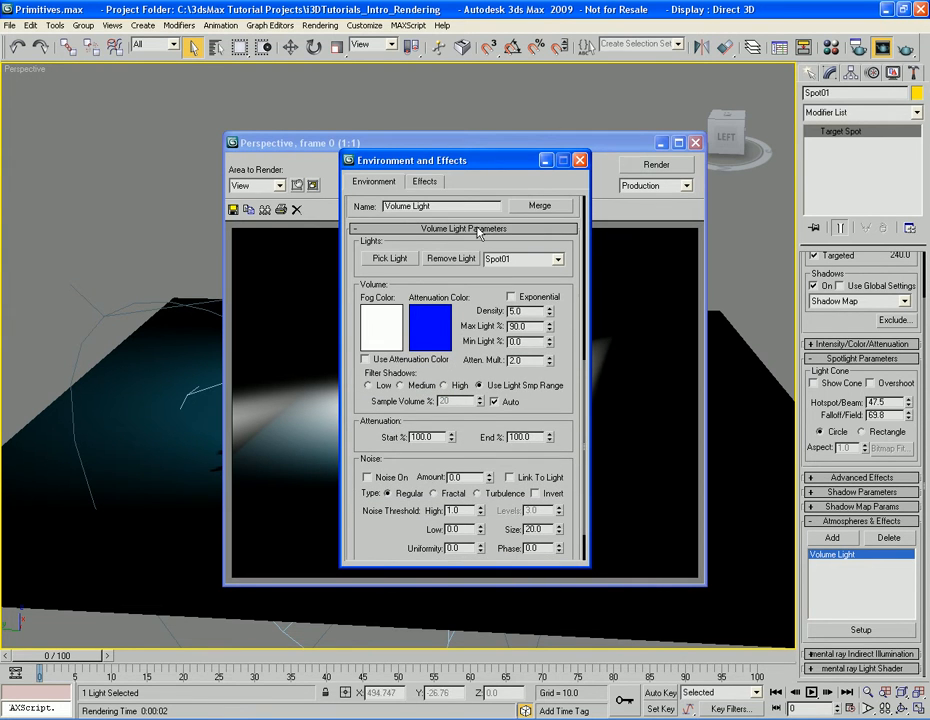
mouse_move(565, 363)
left_mouse_down()
mouse_move(565, 307)
mouse_move(567, 367)
left_mouse_up()
left_click_drag(499, 163, 171, 164)
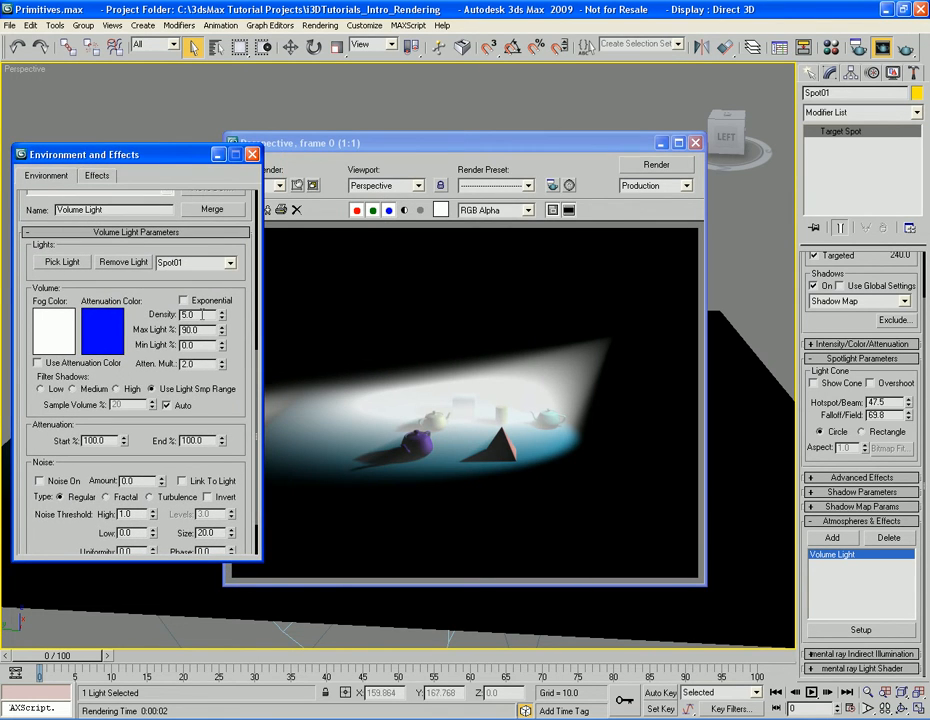
type("1")
left_click(657, 165)
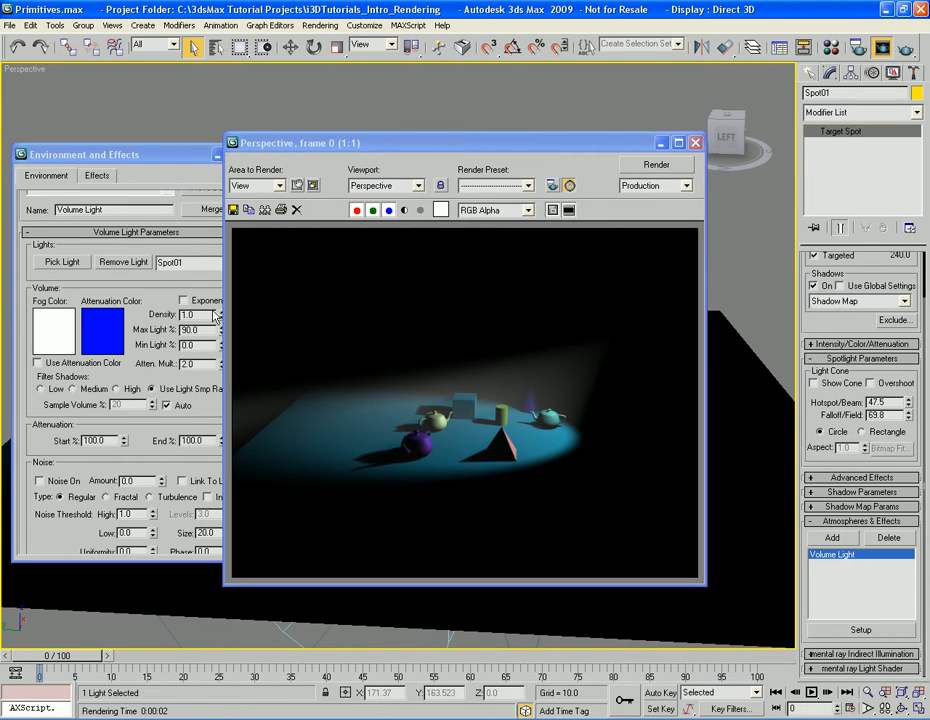
Close the effect settings and the rendered frame, and delete the Volume Light effect from the spotlight
left_click(186, 158)
left_click(251, 155)
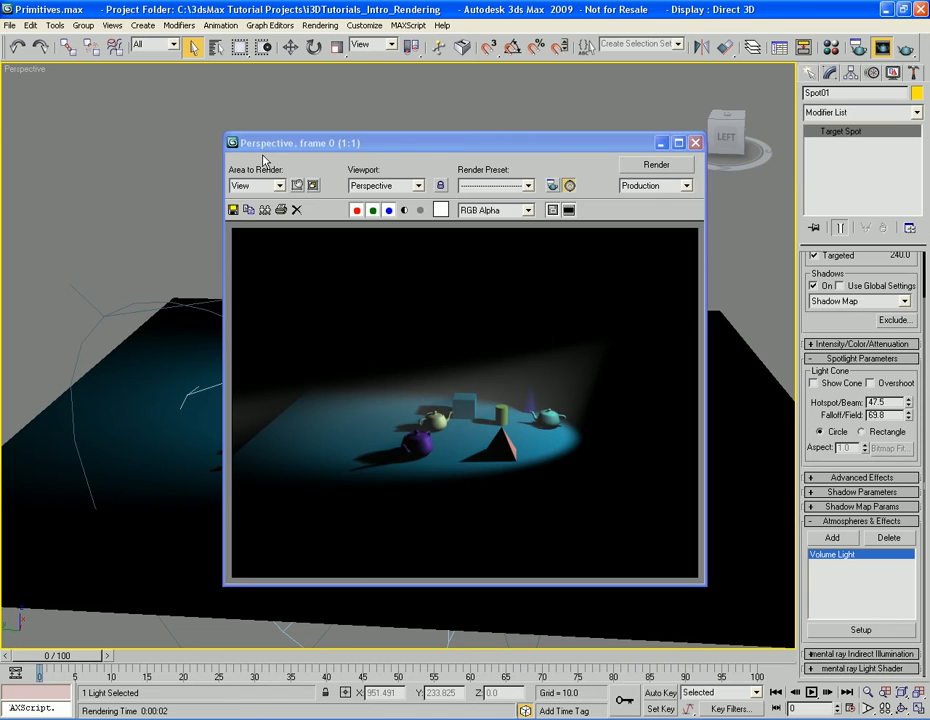
left_click(695, 142)
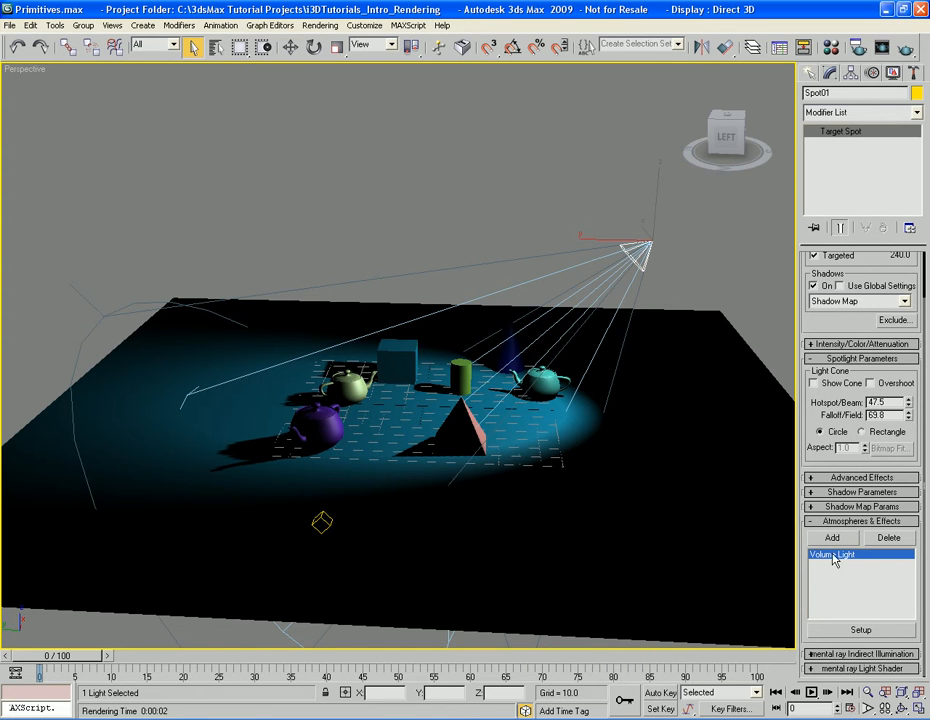
left_click(893, 541)
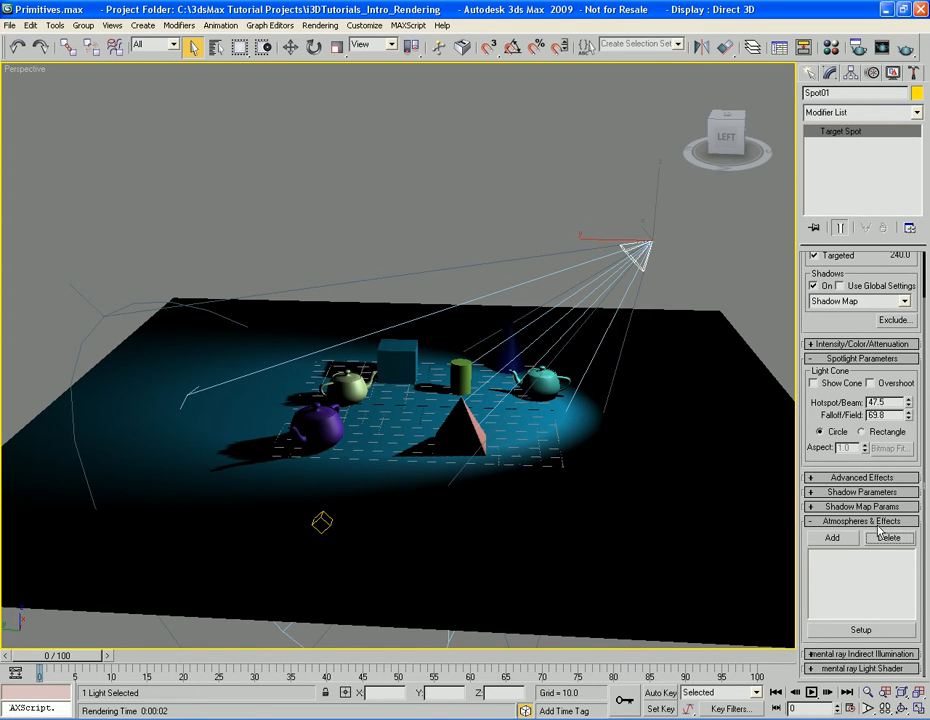
left_click(876, 522)
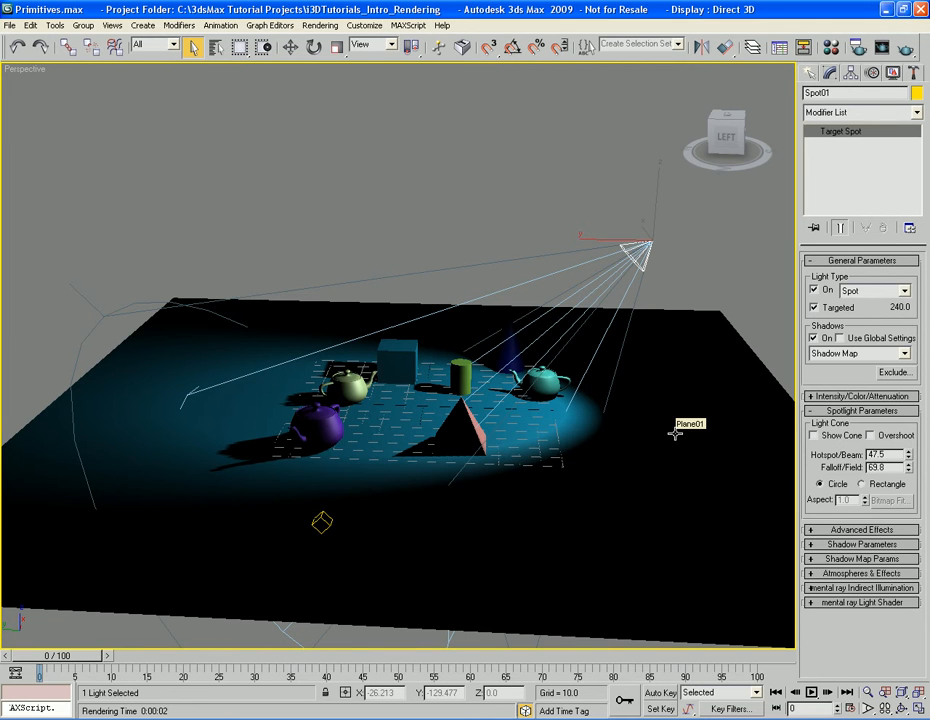
middle_click_drag(668, 459, 656, 431)
middle_click_drag(668, 375, 668, 368)
left_click(631, 242)
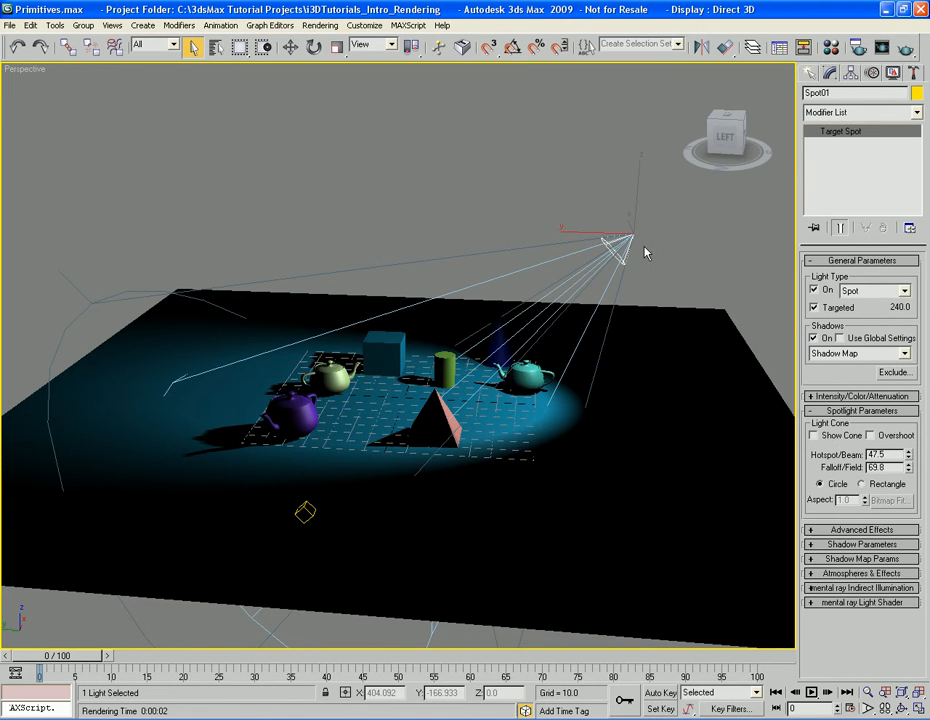
Delete the target spotlight, and place a free spotlight raised to about Z 136 above the floor near the turquoise teapot
key("Delete")
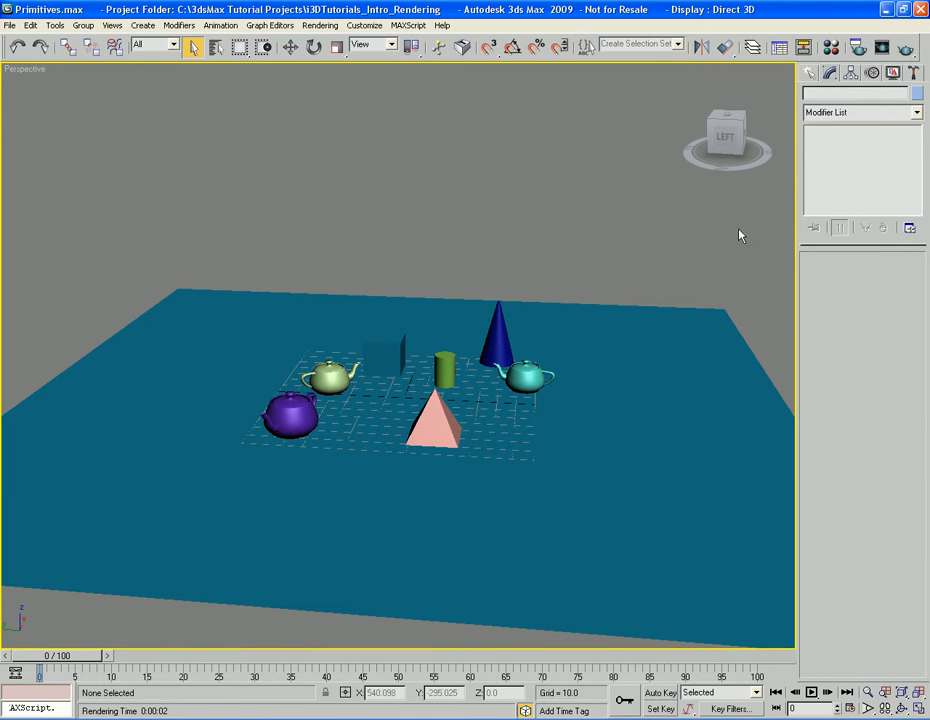
left_click(808, 76)
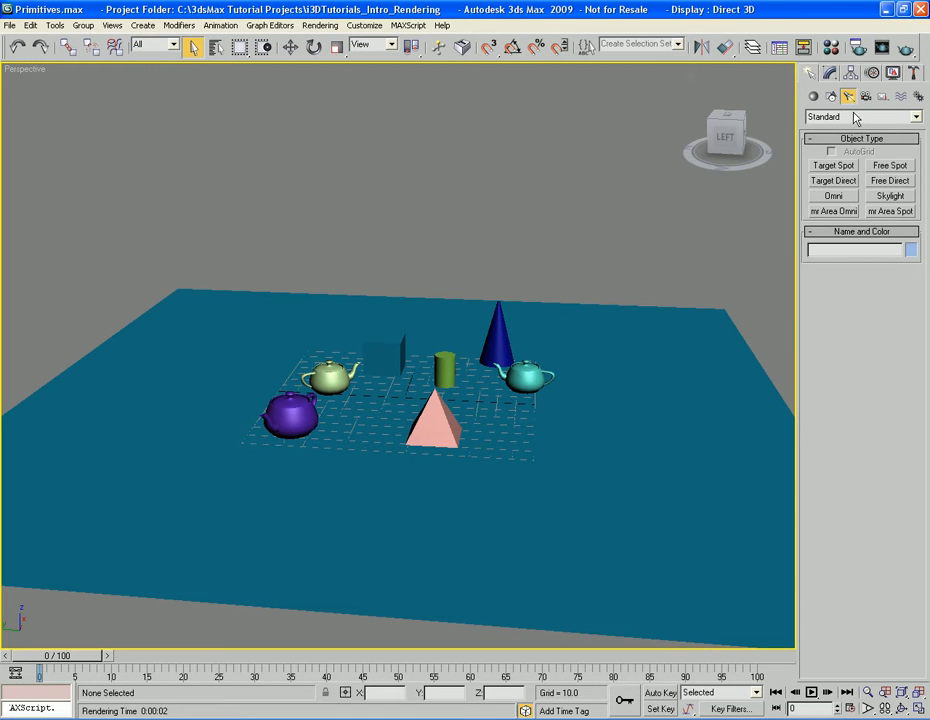
left_click(888, 166)
left_click_drag(590, 428, 526, 115)
key("w")
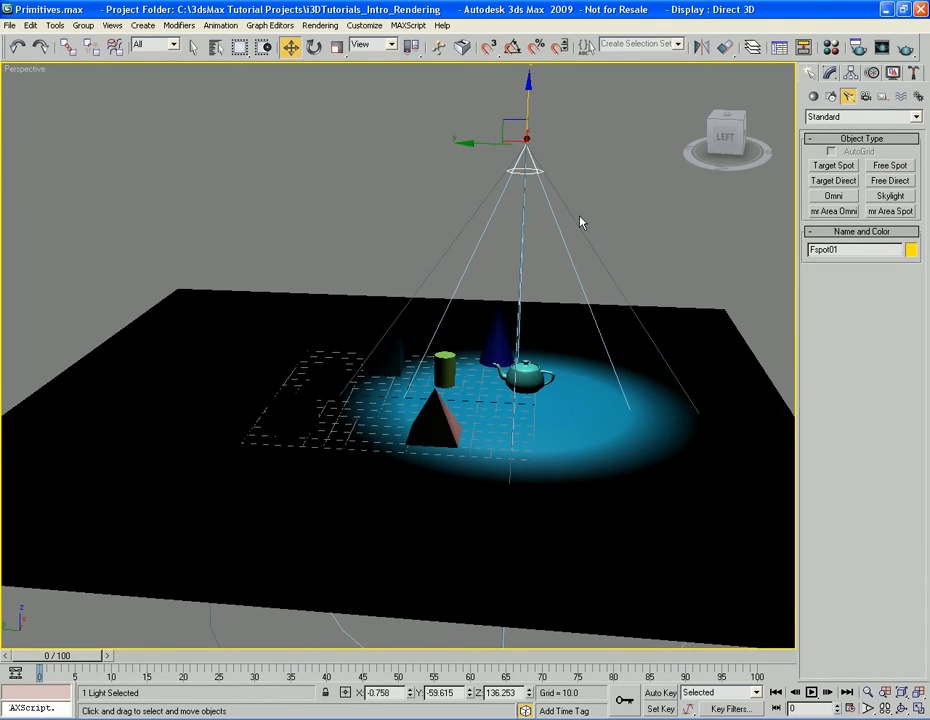
key("q")
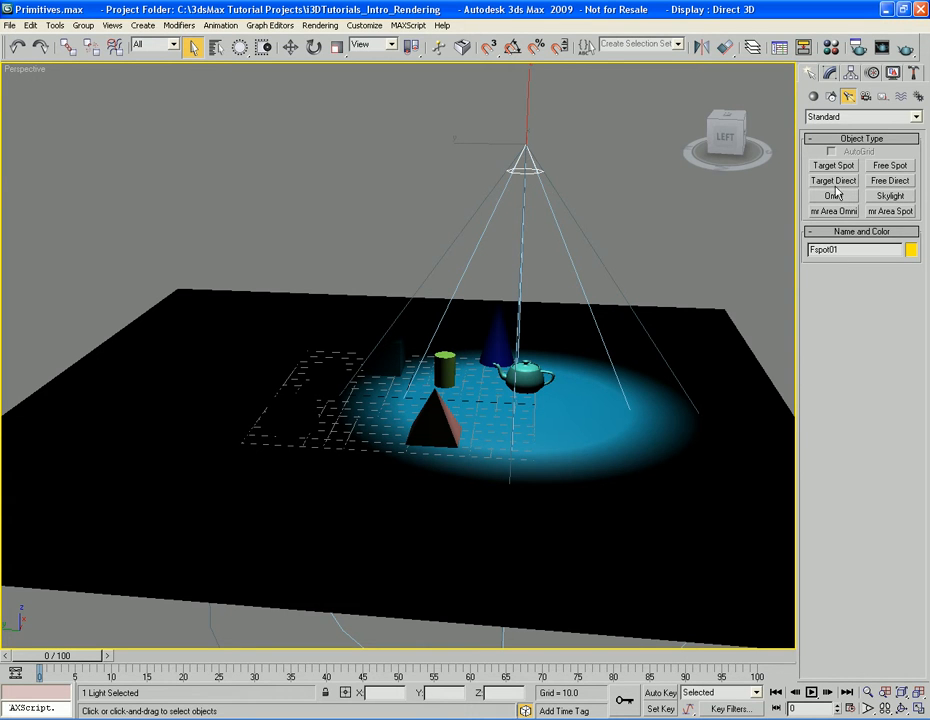
Turn the free spotlight's Targeted option on and back off
left_click(831, 74)
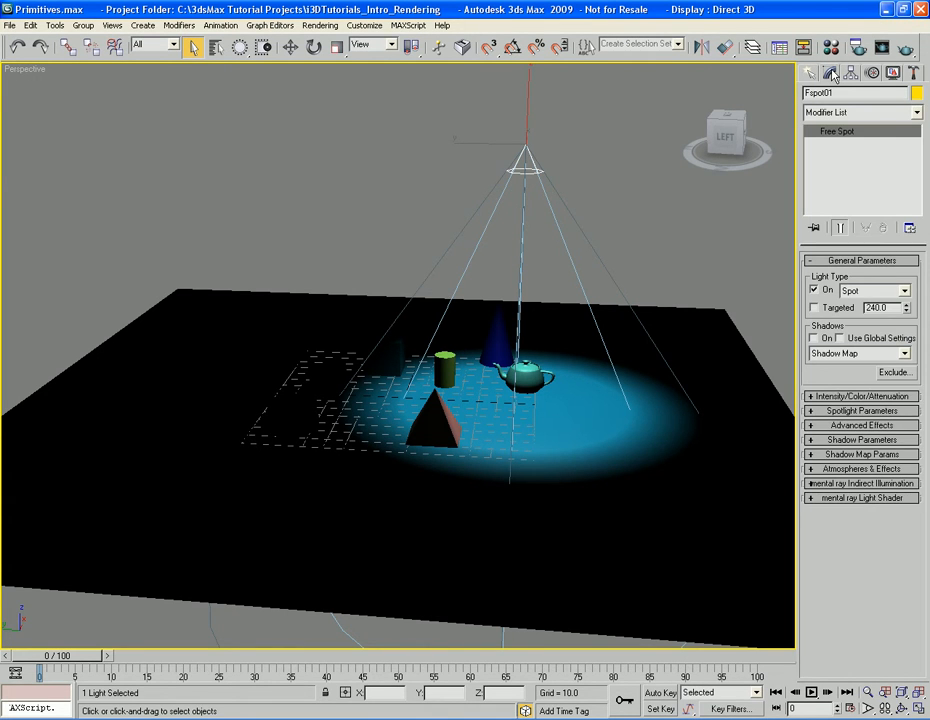
left_click(815, 308)
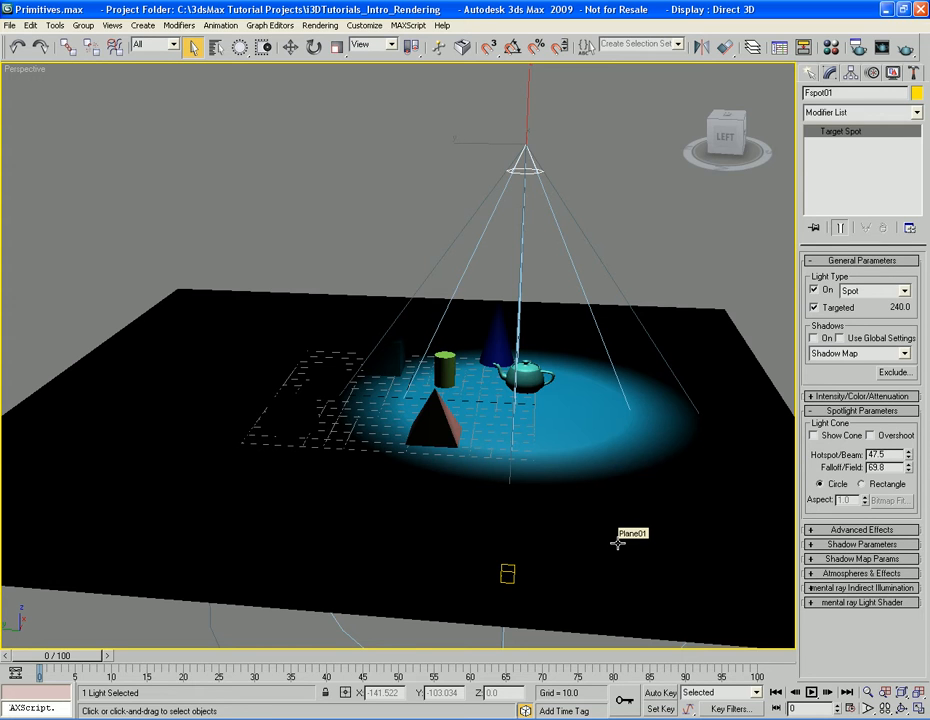
left_click(809, 76)
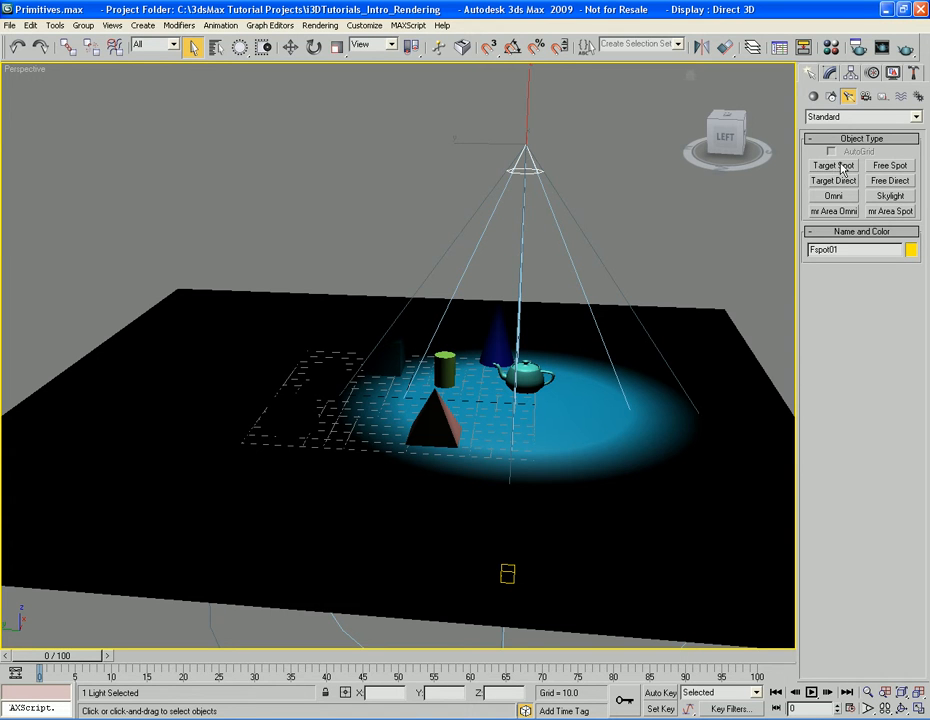
left_click(831, 73)
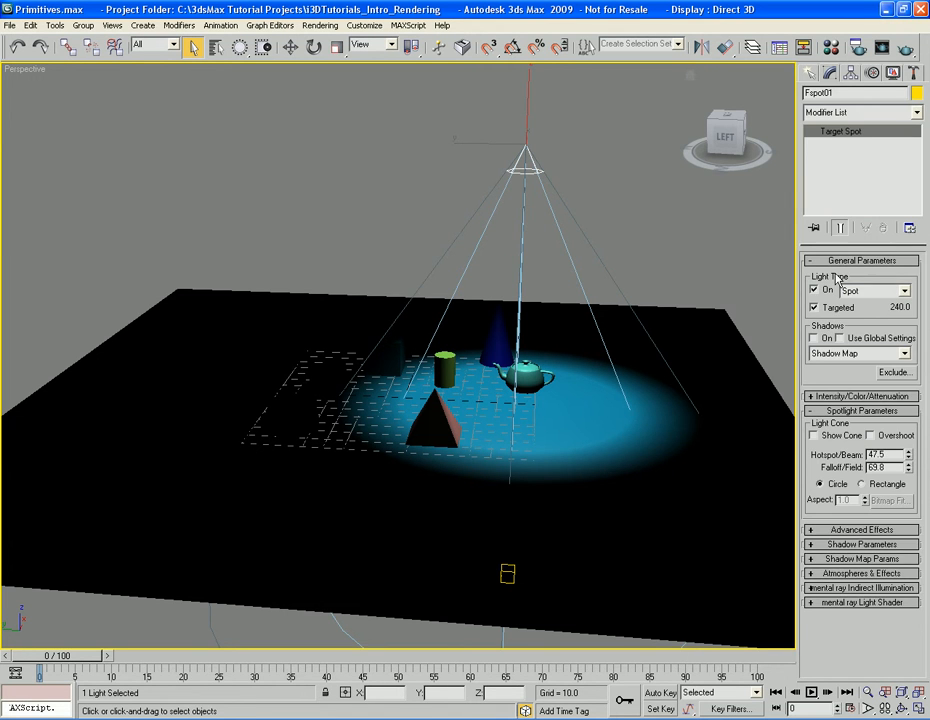
left_click(810, 73)
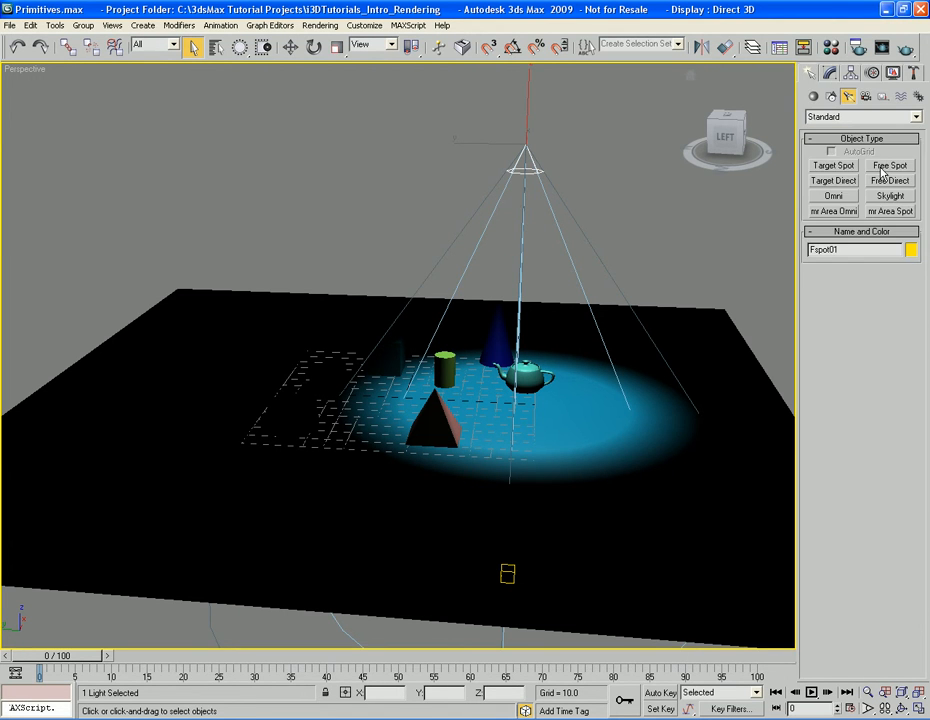
left_click(831, 73)
left_click(836, 310)
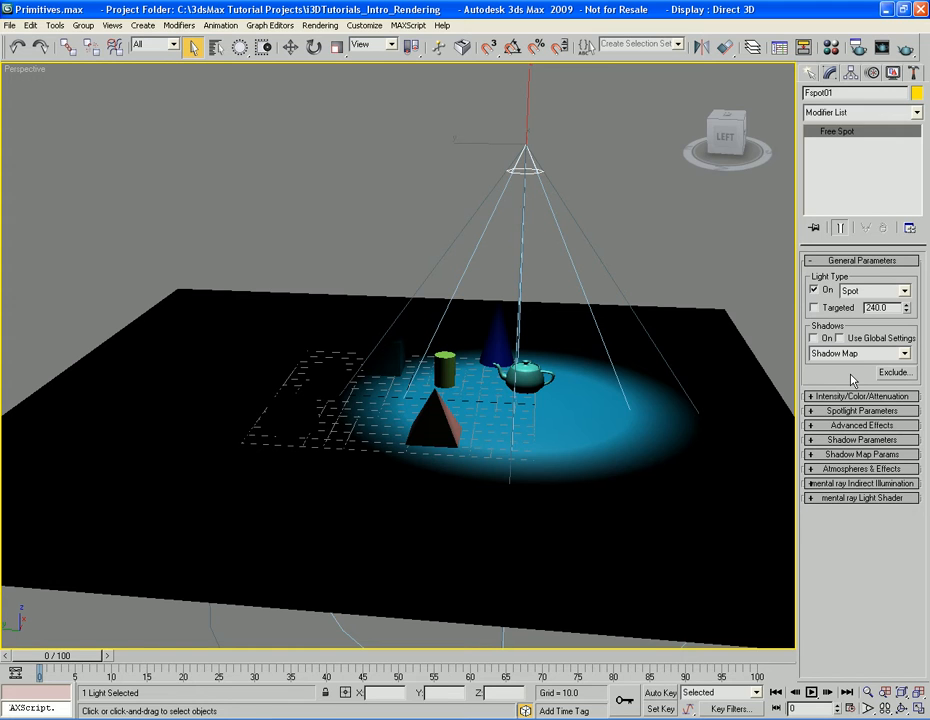
Replace the free spotlight with a target directional light, its target about 121.5 units away among the primitives, and raise the light to about Z 158
left_click(812, 74)
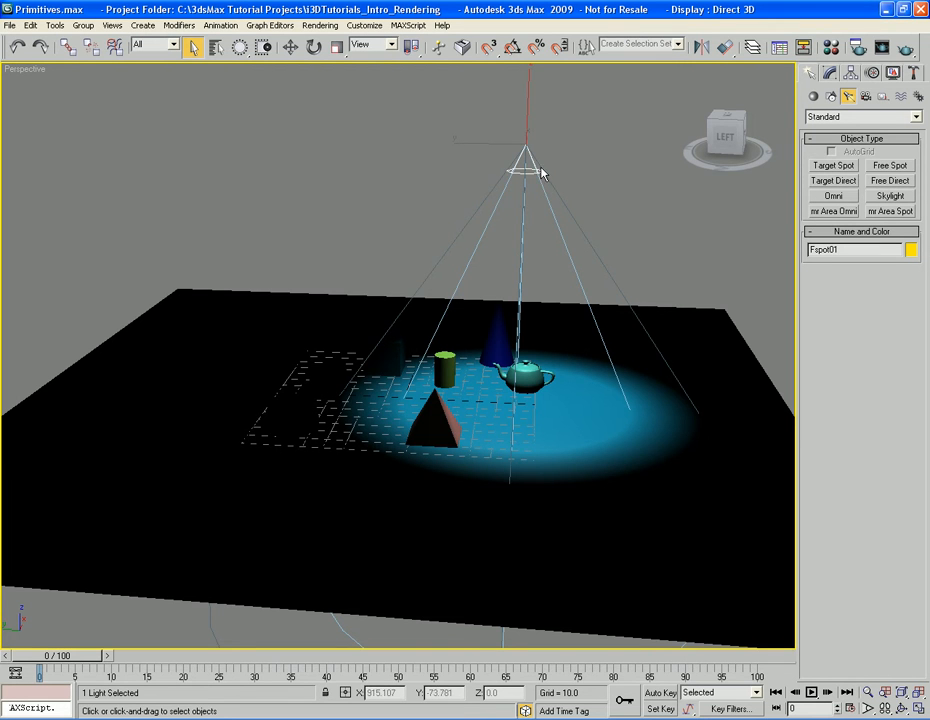
key("Delete")
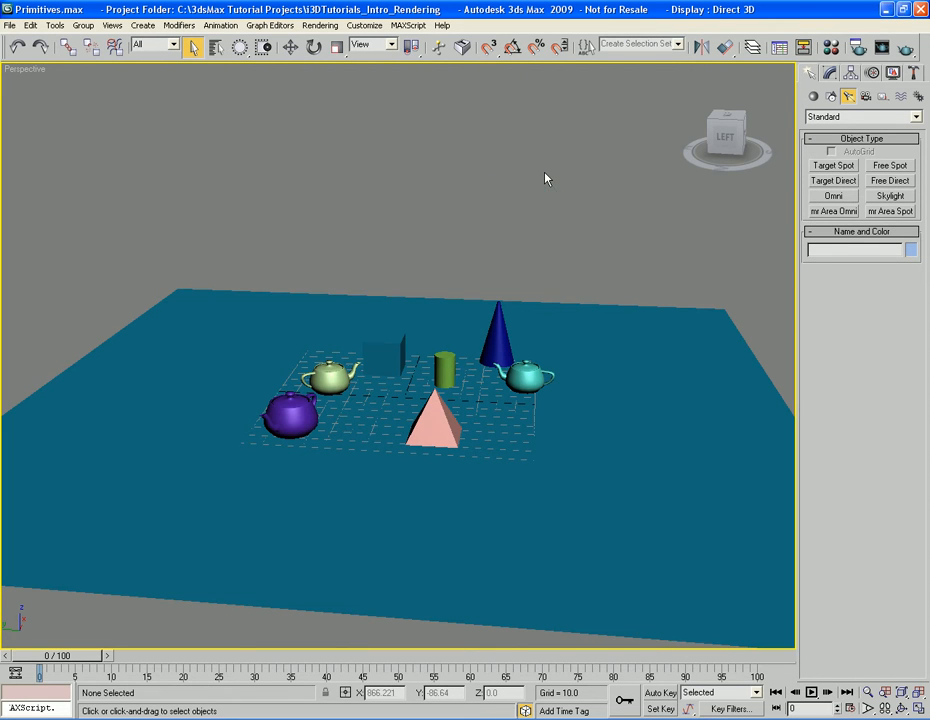
left_click(835, 181)
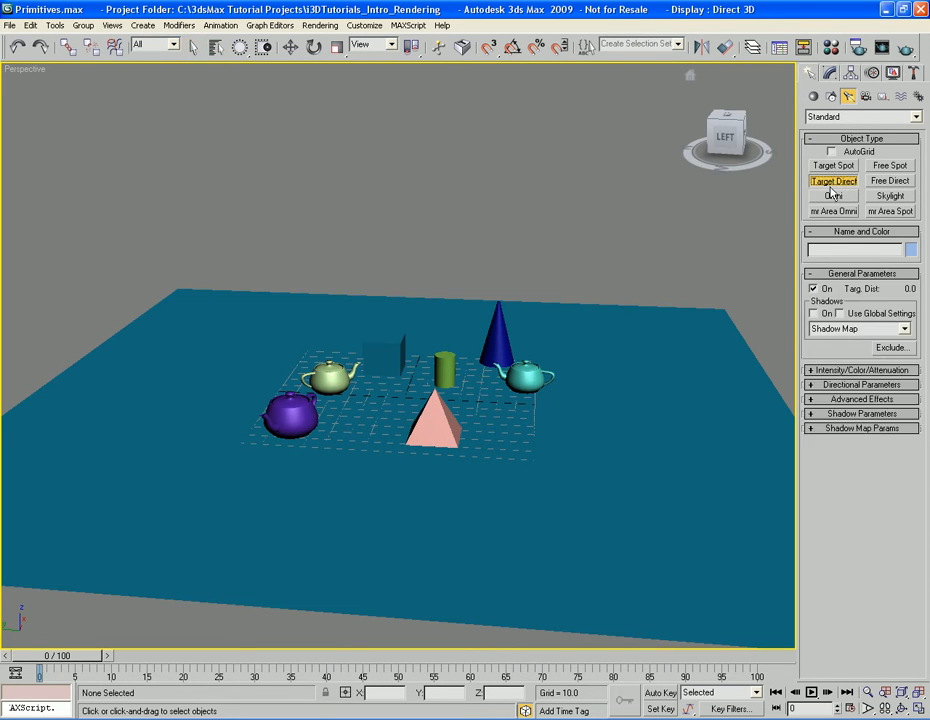
left_click_drag(630, 404, 404, 397)
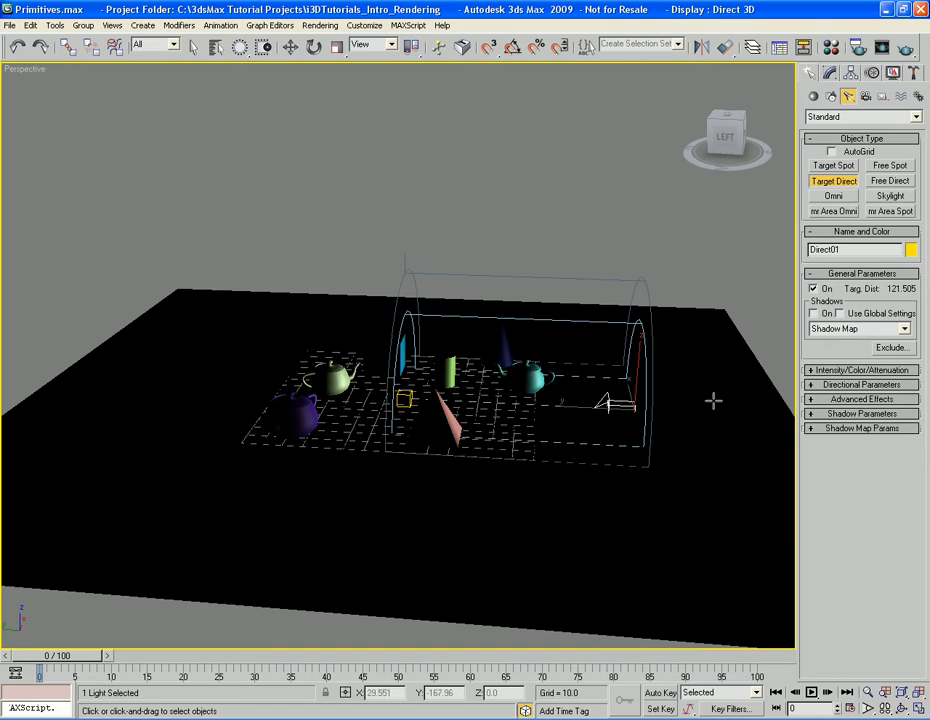
key("w")
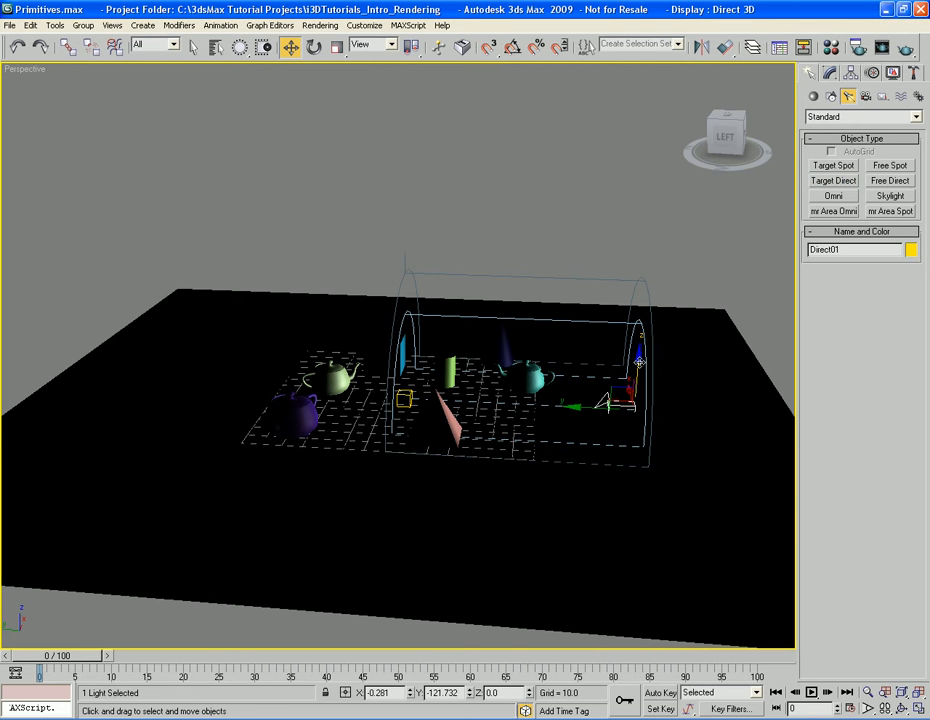
left_click_drag(639, 360, 565, 50)
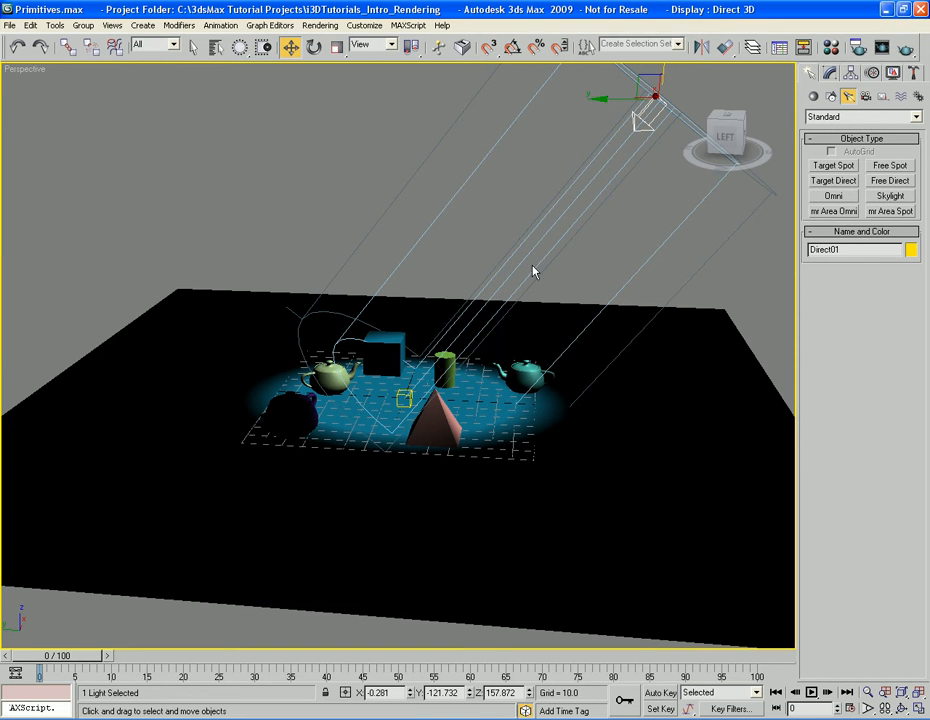
Render the Perspective view under the directional light and close the rendered frame
key("shift+q")
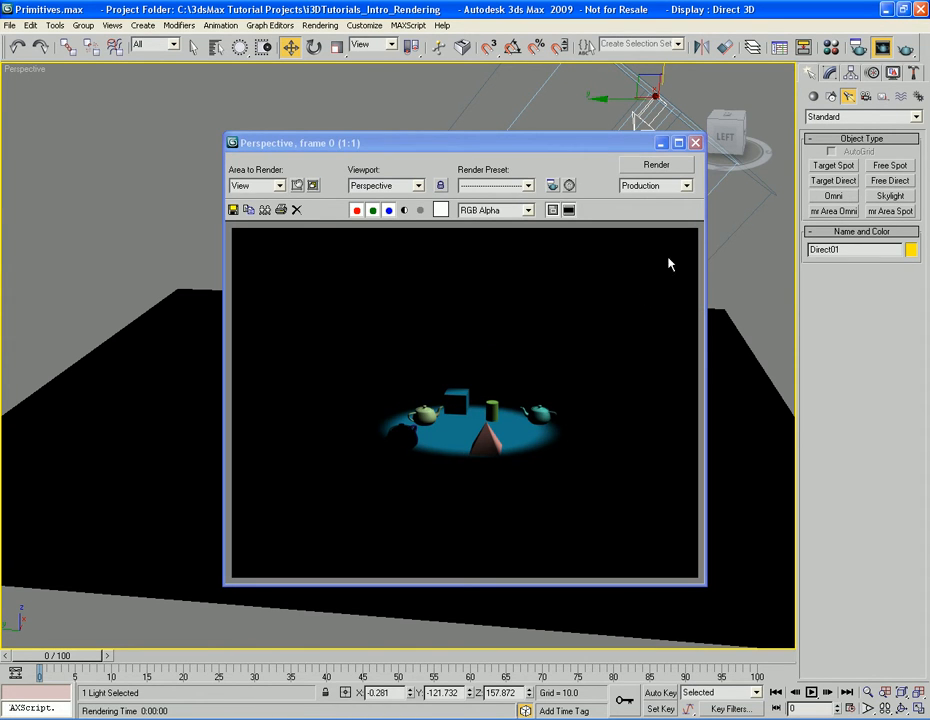
left_click(695, 142)
middle_click_drag(631, 305, 644, 332)
key("q")
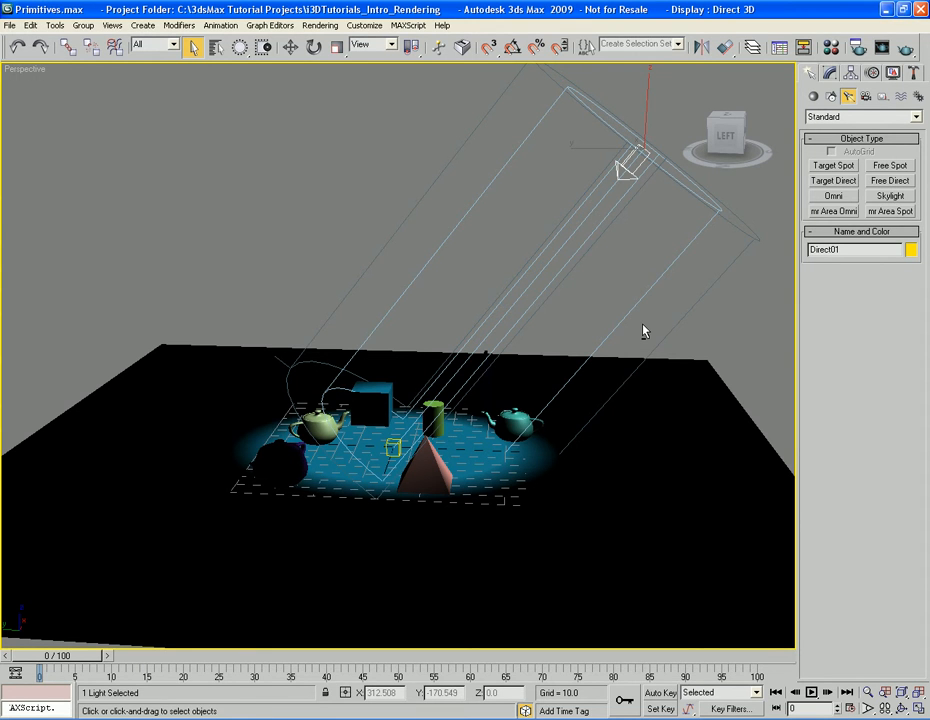
middle_click_drag(644, 331, 634, 332)
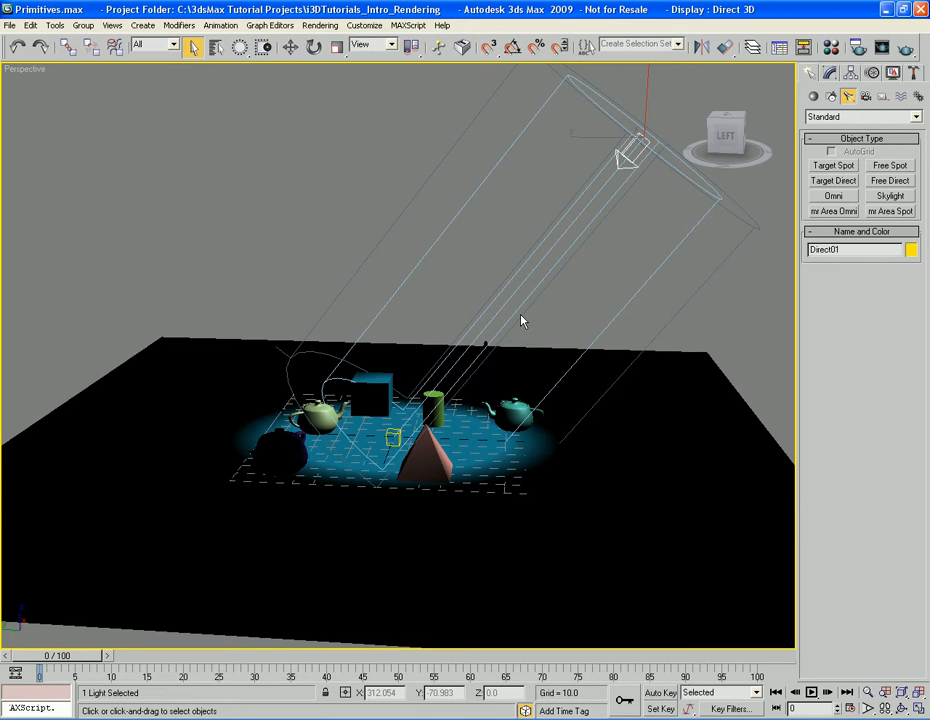
Widen the directional light's Hotspot/Beam to 99.5 and Falloff/Field to 265.5, and check the result in a Perspective render
key("1")
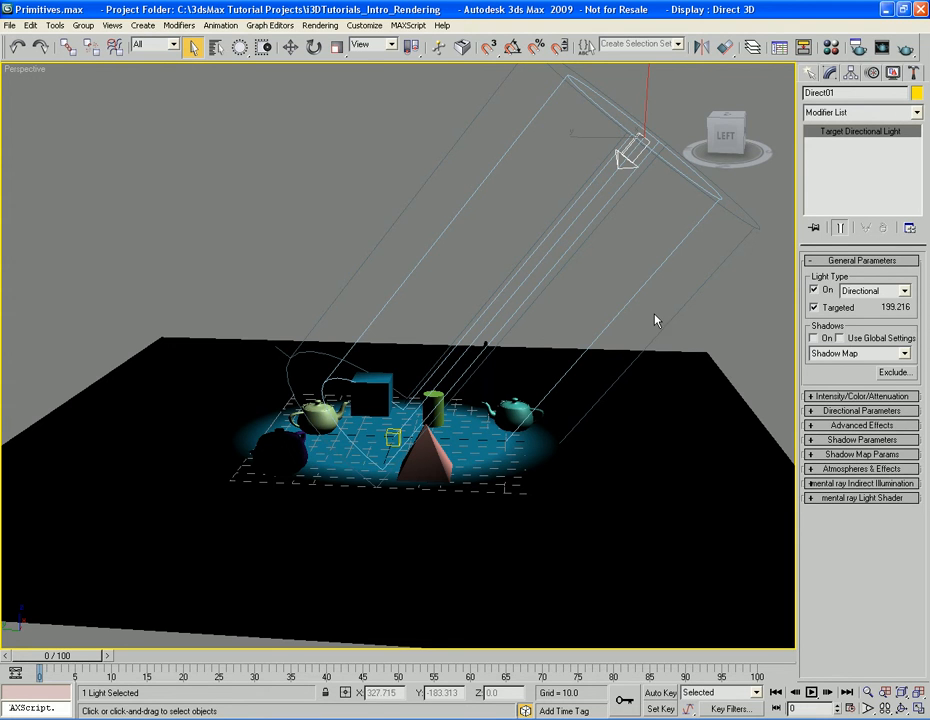
middle_click_drag(655, 320, 646, 339)
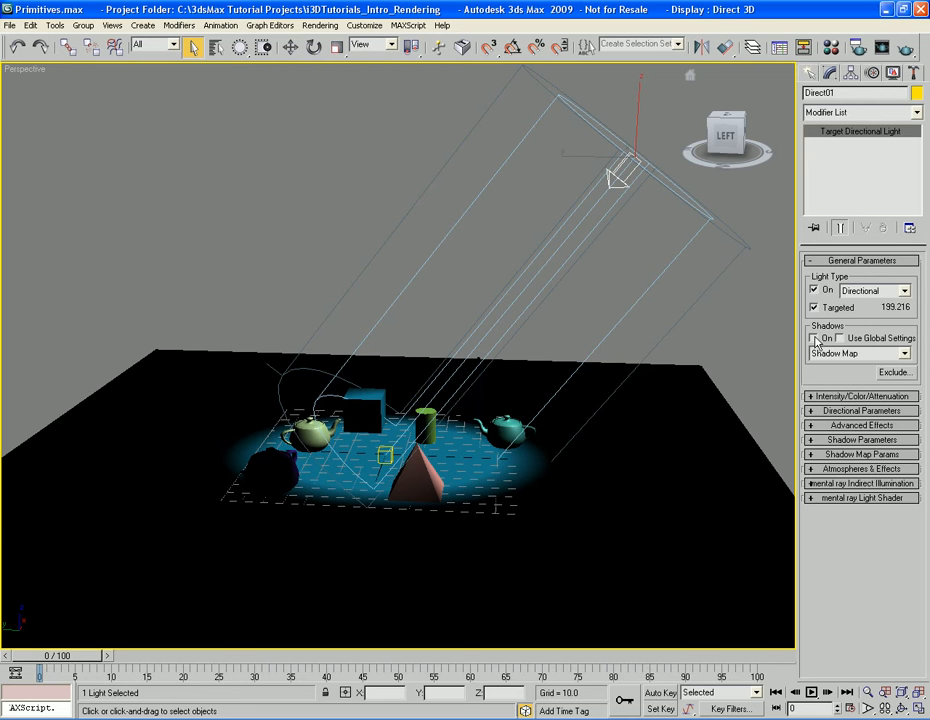
left_click(857, 411)
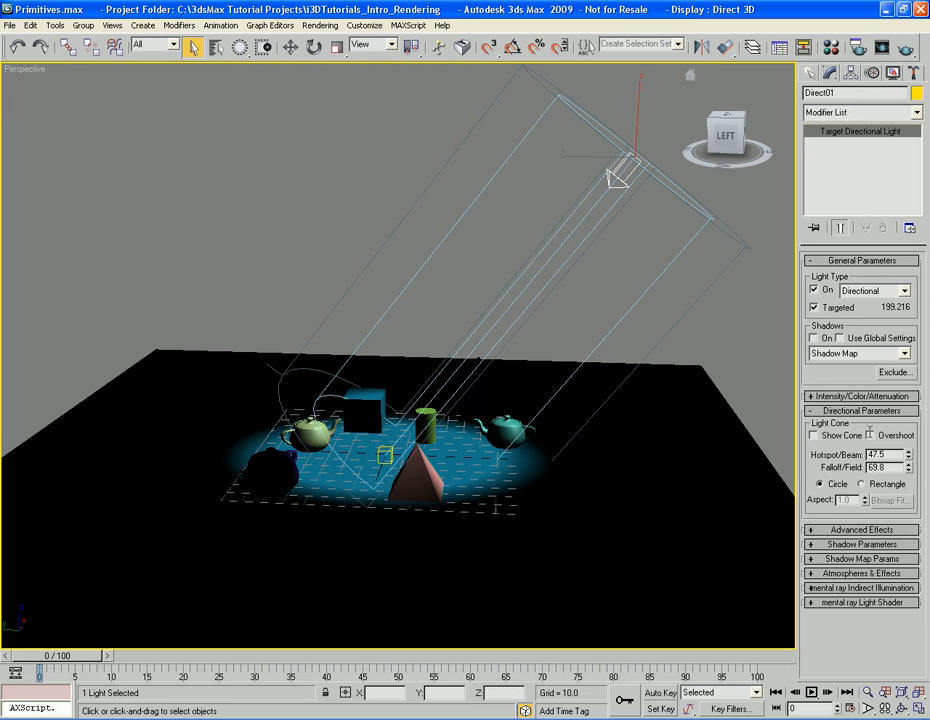
left_click(909, 453)
left_click_drag(909, 456, 900, 412)
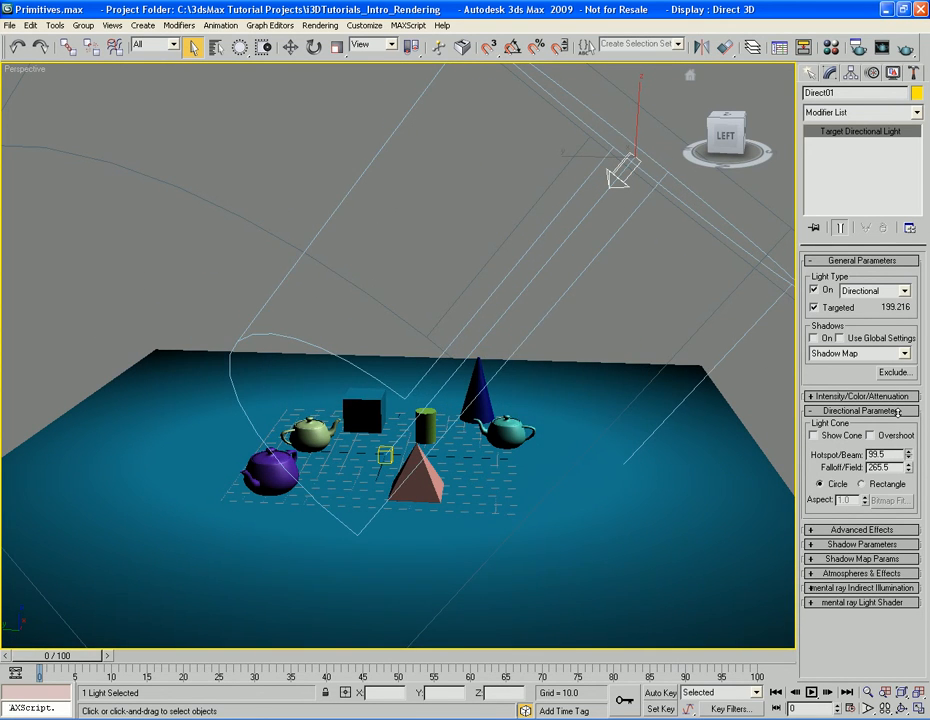
key("shift+q")
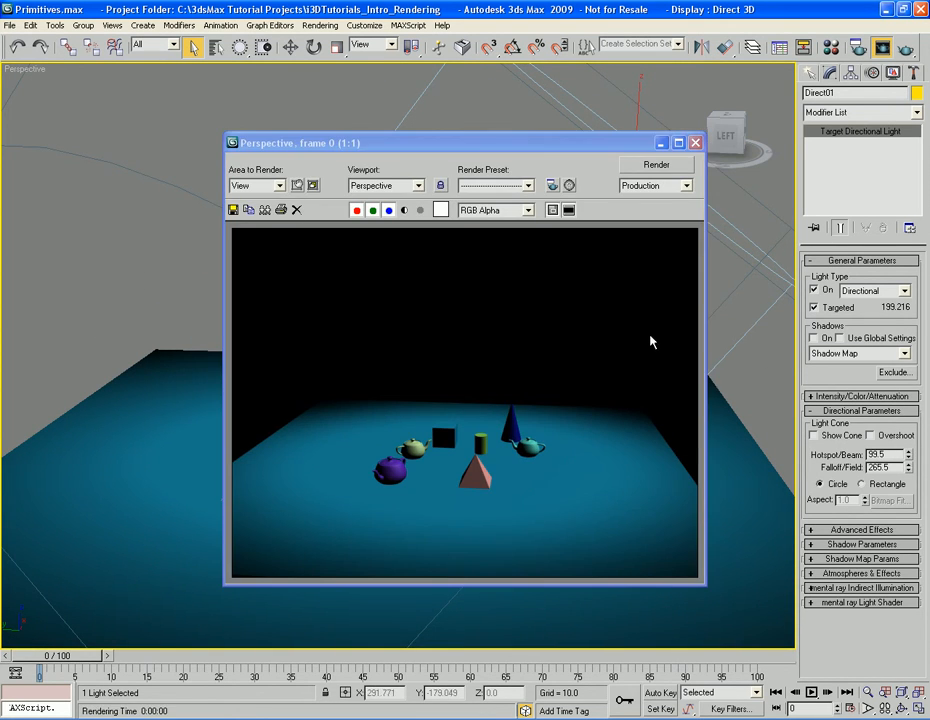
left_click(695, 143)
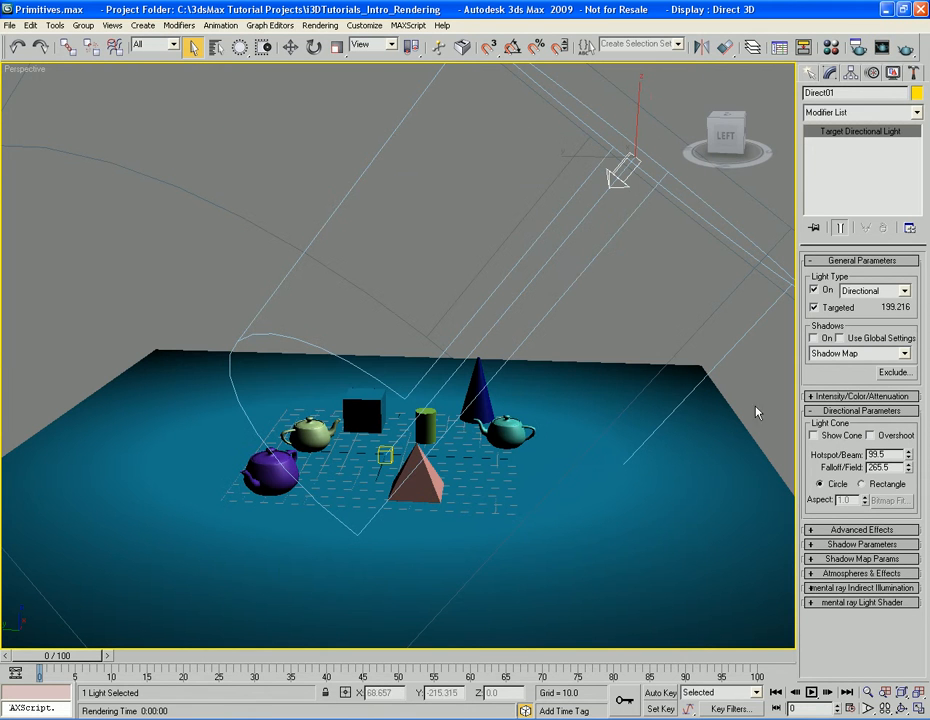
Look through the directional light's Shadow Map, Atmospheres & Effects and Intensity/Color/Attenuation parameters
left_click(856, 560)
left_click(856, 560)
left_click(855, 574)
left_click(857, 556)
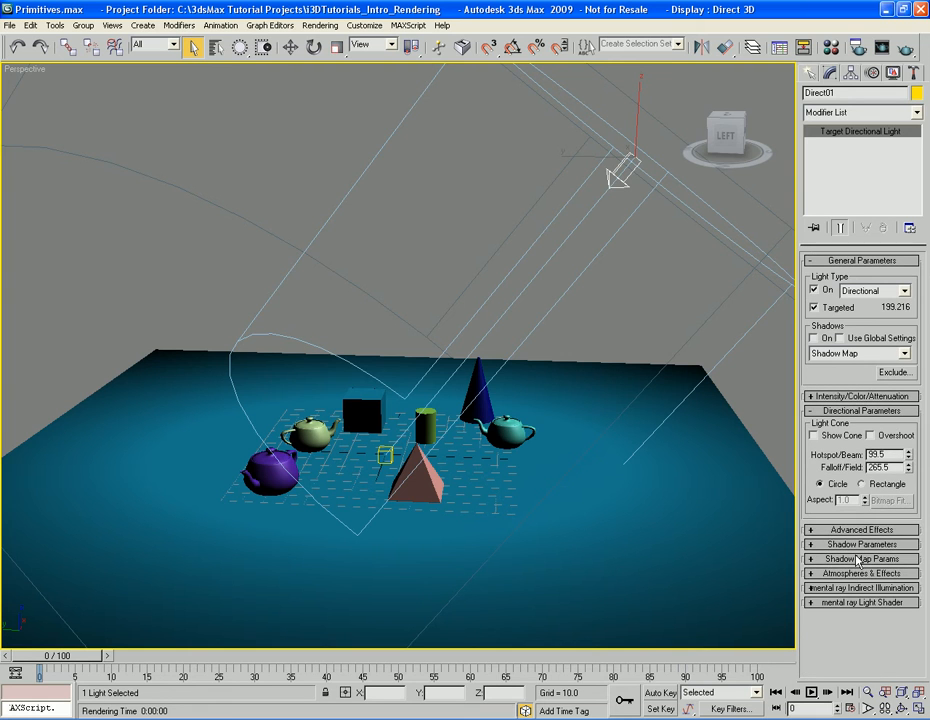
left_click(857, 411)
left_click(857, 396)
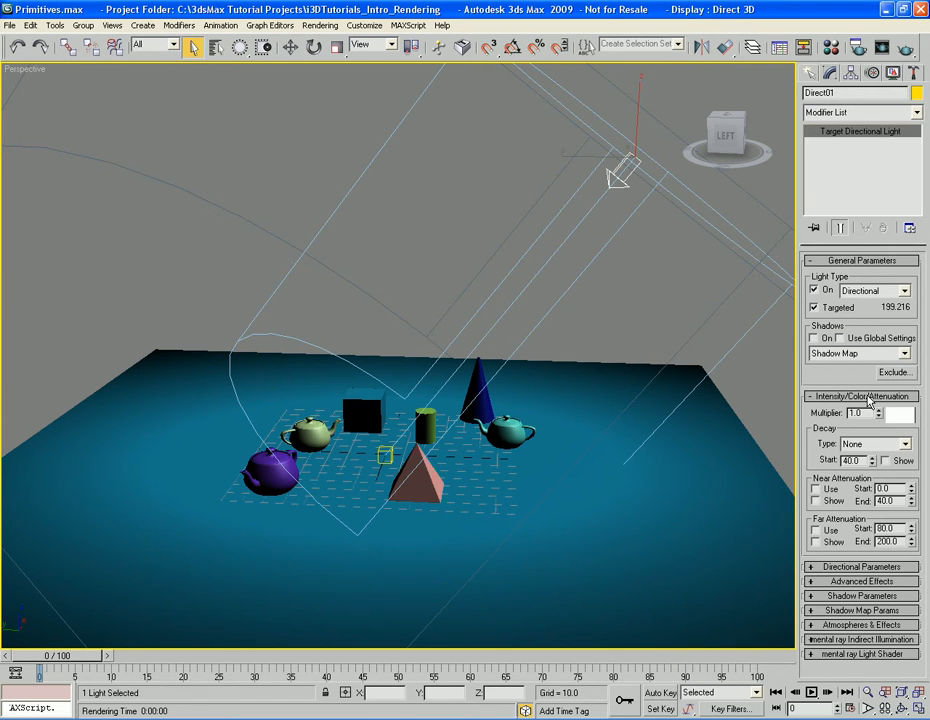
Turn on shadow map shadows for the directional light, and check them in a Perspective render
left_click(869, 397)
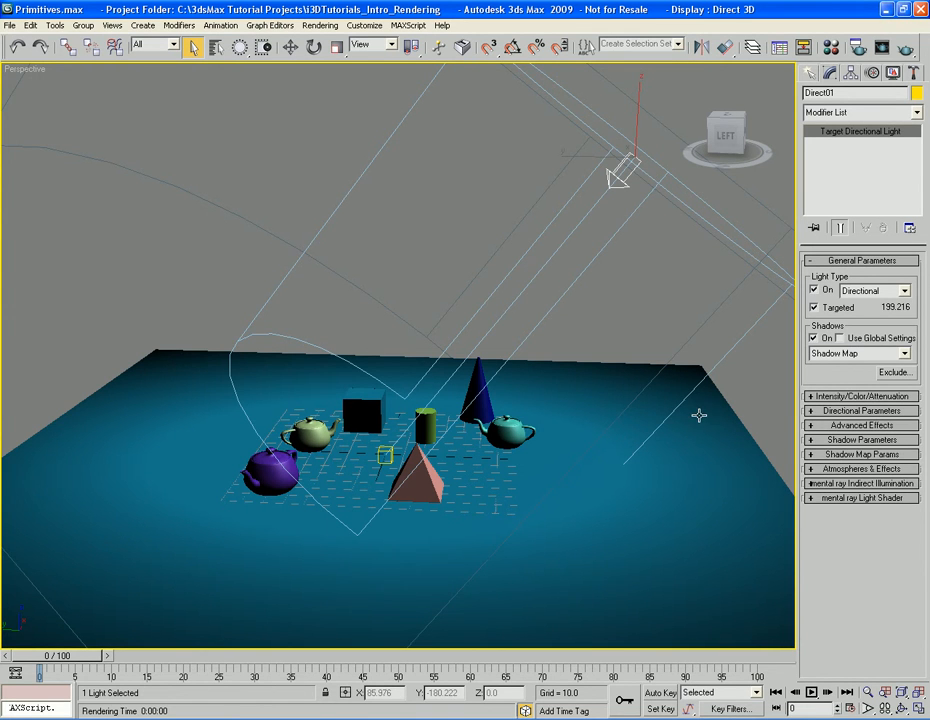
key("shift+q")
left_click(697, 144)
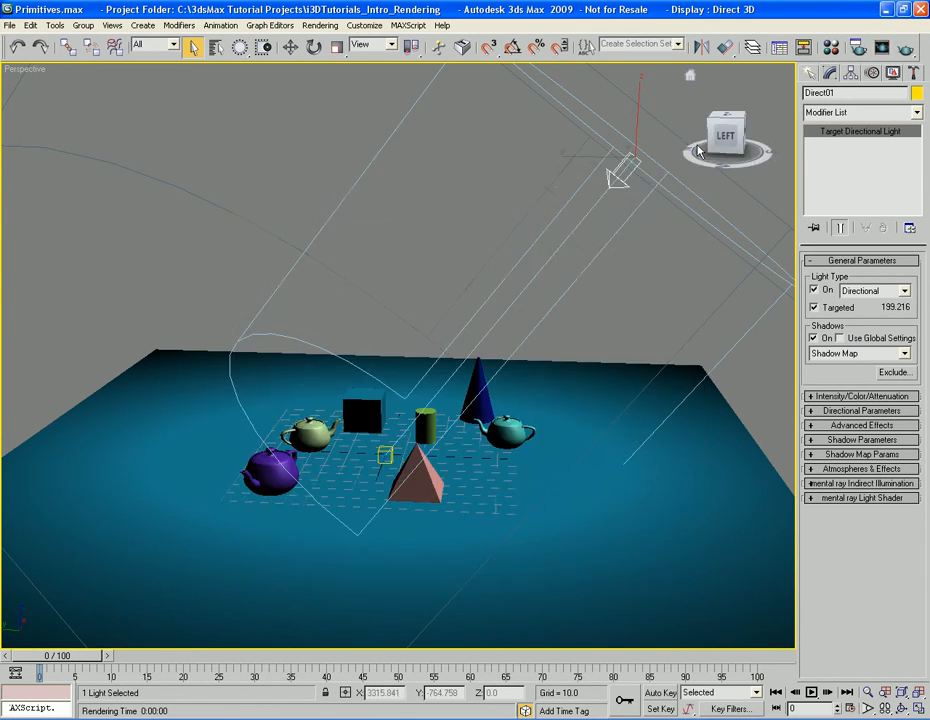
View the available light types, keep Directional, and delete the directional light from the scene
left_click(904, 291)
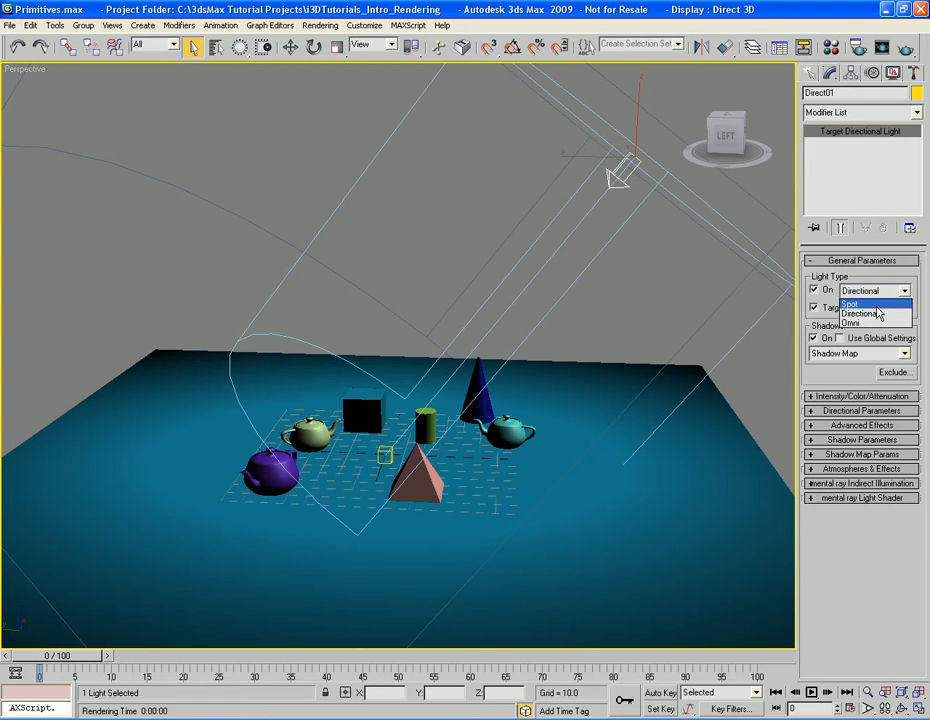
left_click(877, 316)
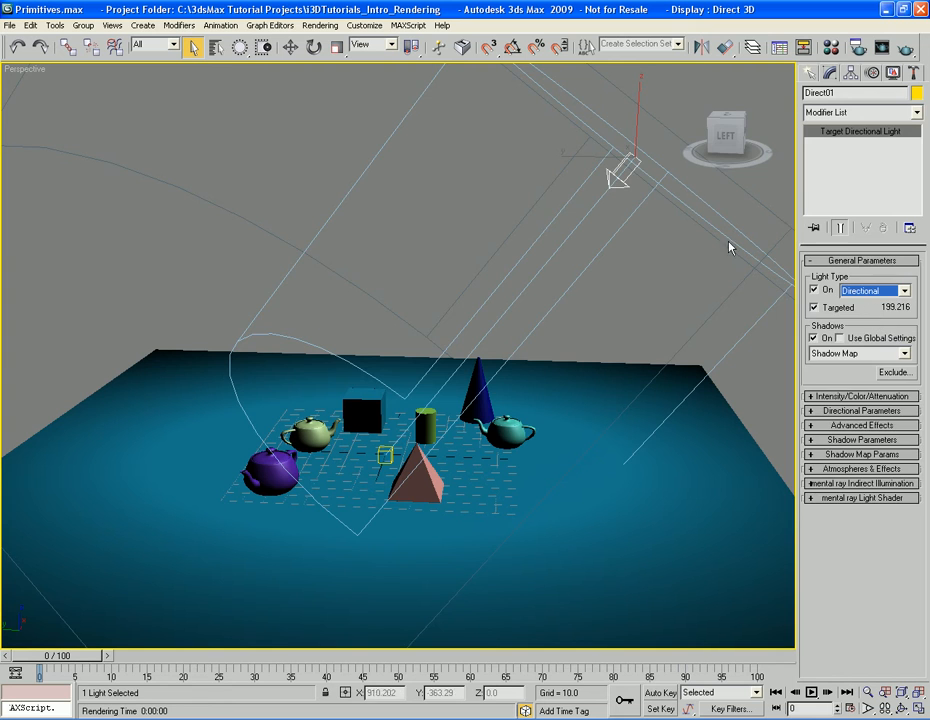
left_click(685, 193)
left_click(617, 172)
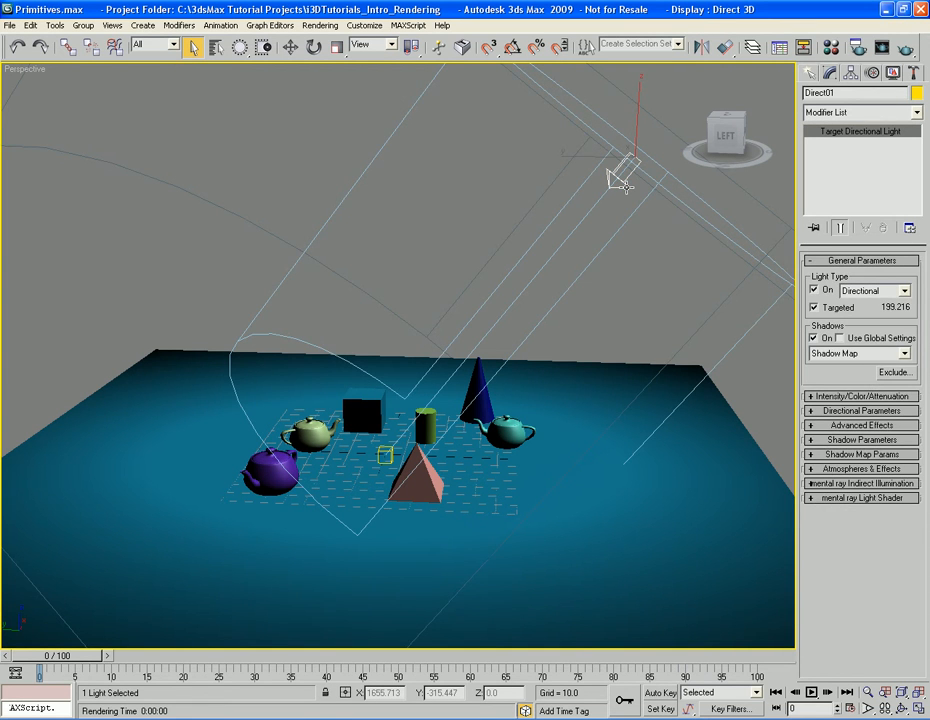
key("Delete")
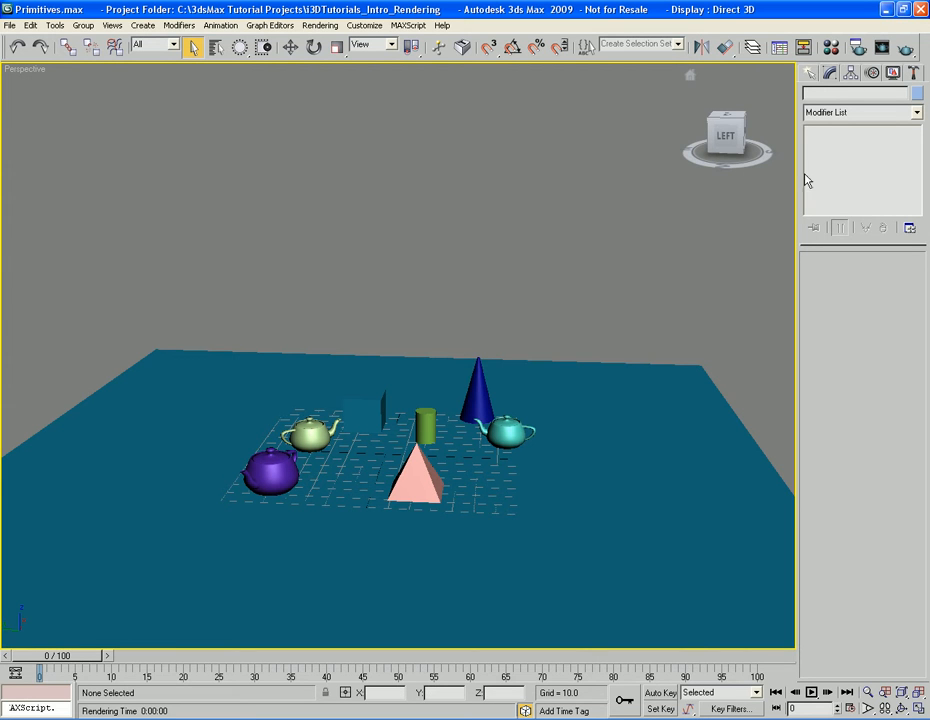
Create an omni light beside the pyramid, move it up above the primitives and sideways along Y, and open its parameters
left_click(811, 73)
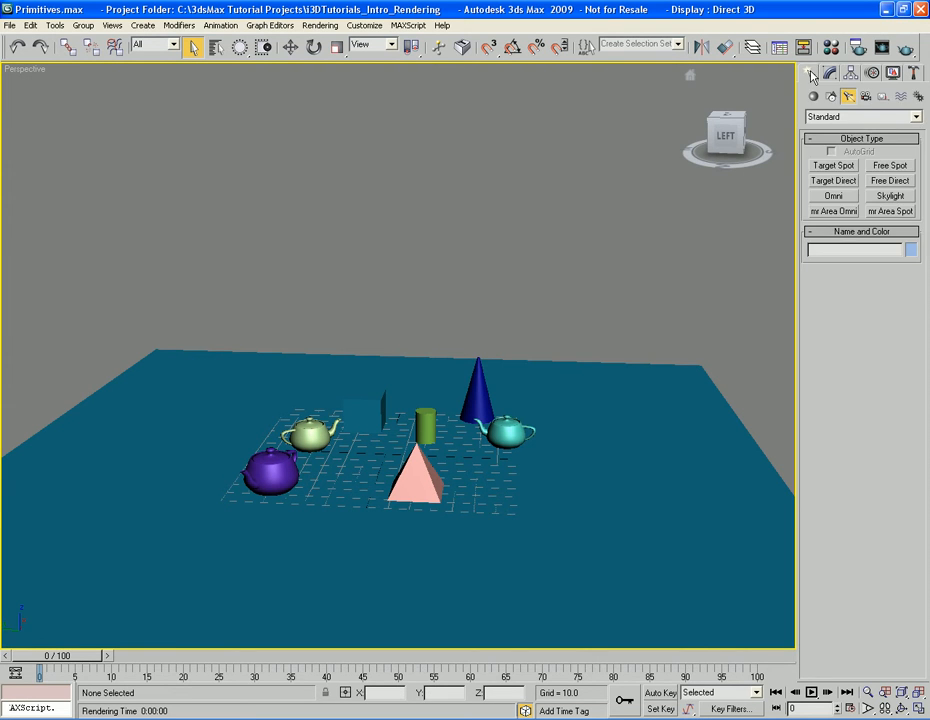
left_click(834, 197)
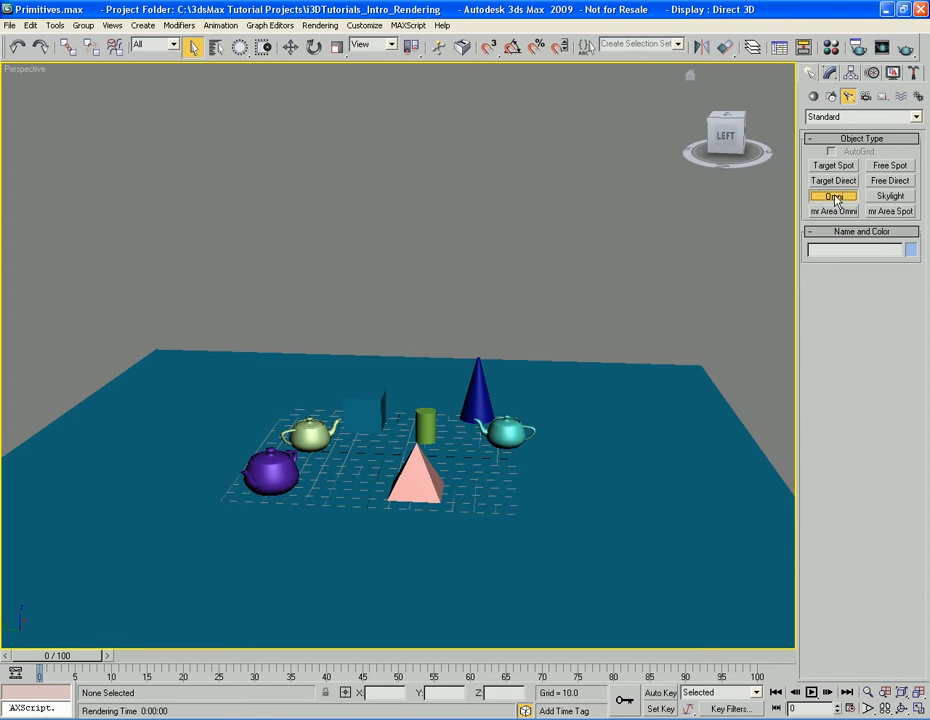
left_click(457, 461)
right_click(457, 461)
key("w")
left_click_drag(468, 424, 472, 250)
left_click_drag(423, 287, 360, 292)
key("q")
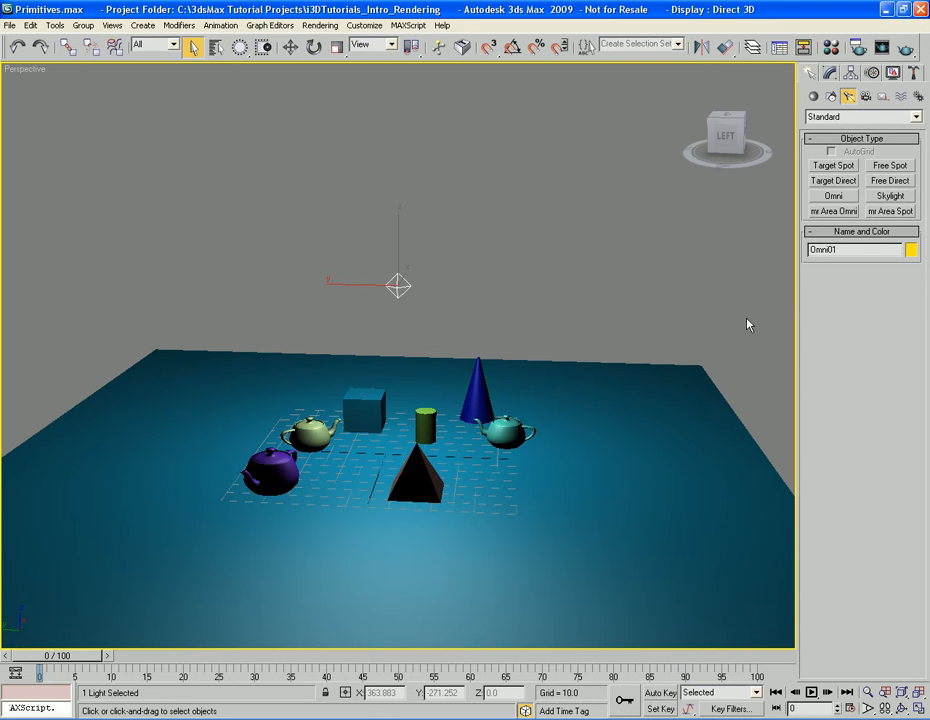
left_click(829, 74)
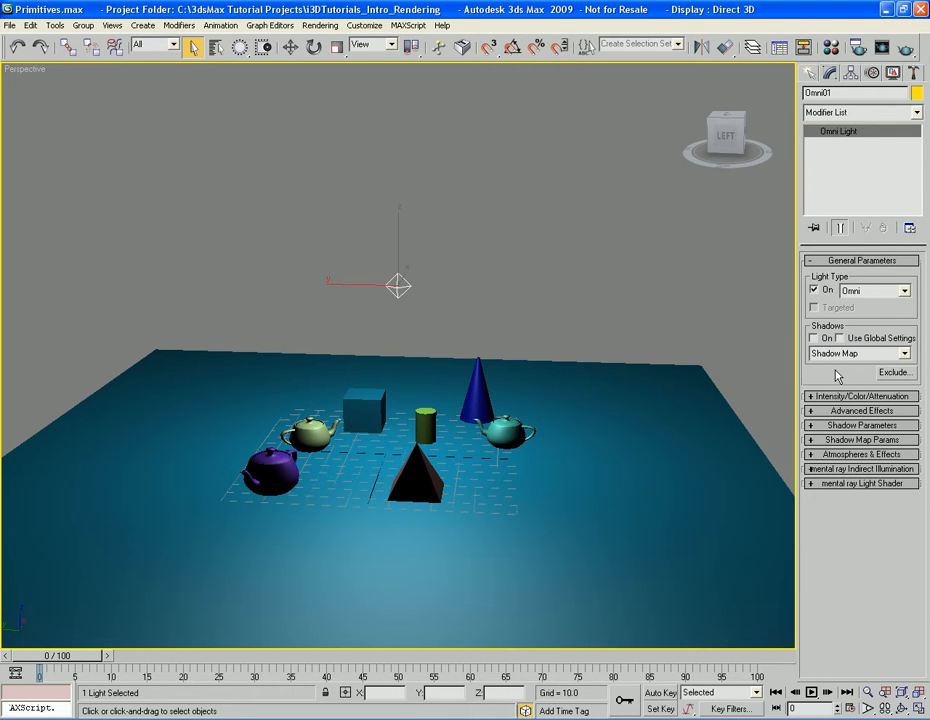
Turn on shadow map shadows for the omni light, and check them in a Perspective render
left_click(814, 338)
key("shift+q")
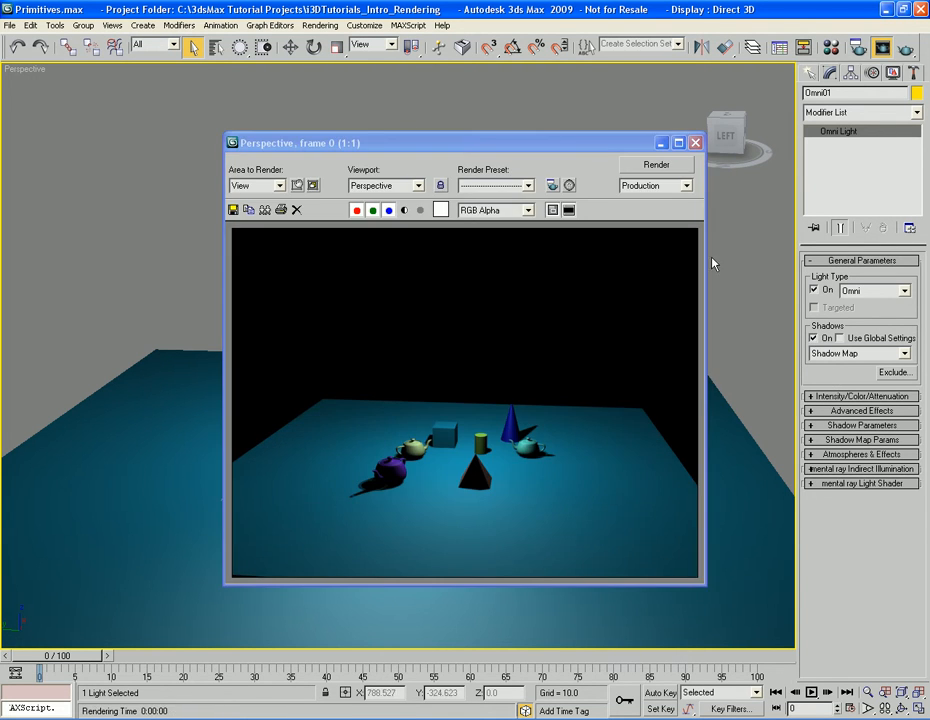
left_click(697, 139)
Look through the omni light's Intensity/Color/Attenuation, Advanced Effects, Shadow Parameters, Shadow Map and Atmospheres & Effects settings
left_click(856, 397)
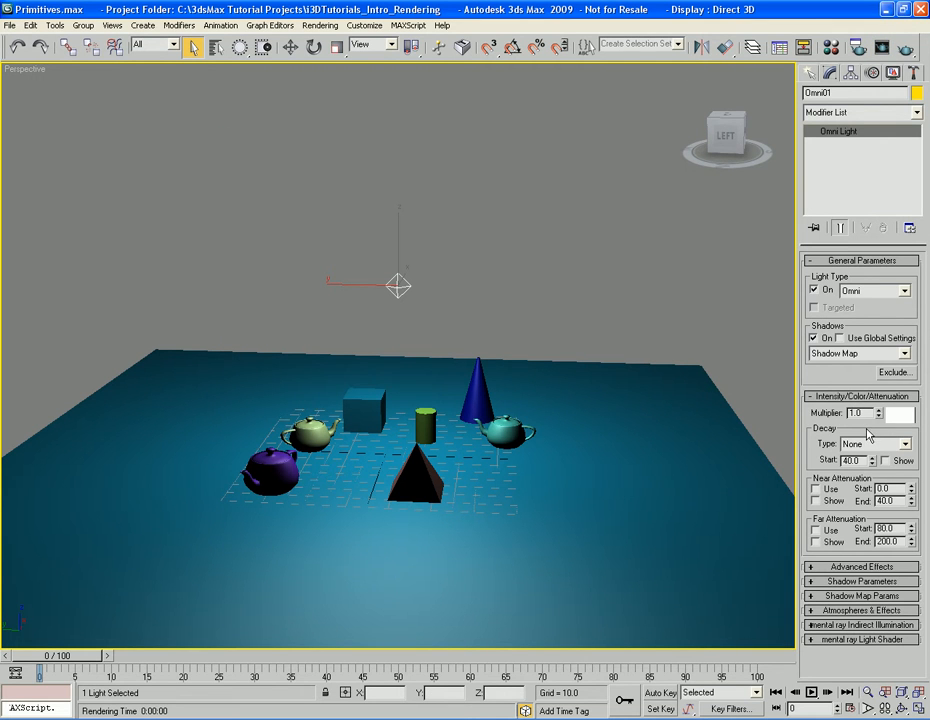
left_click(862, 396)
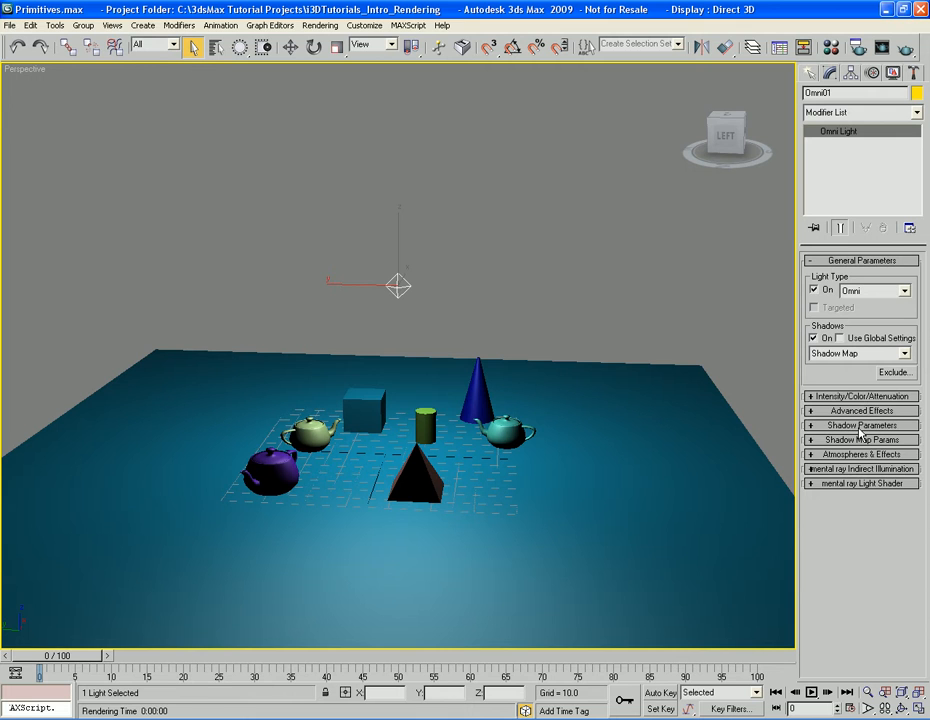
left_click(860, 411)
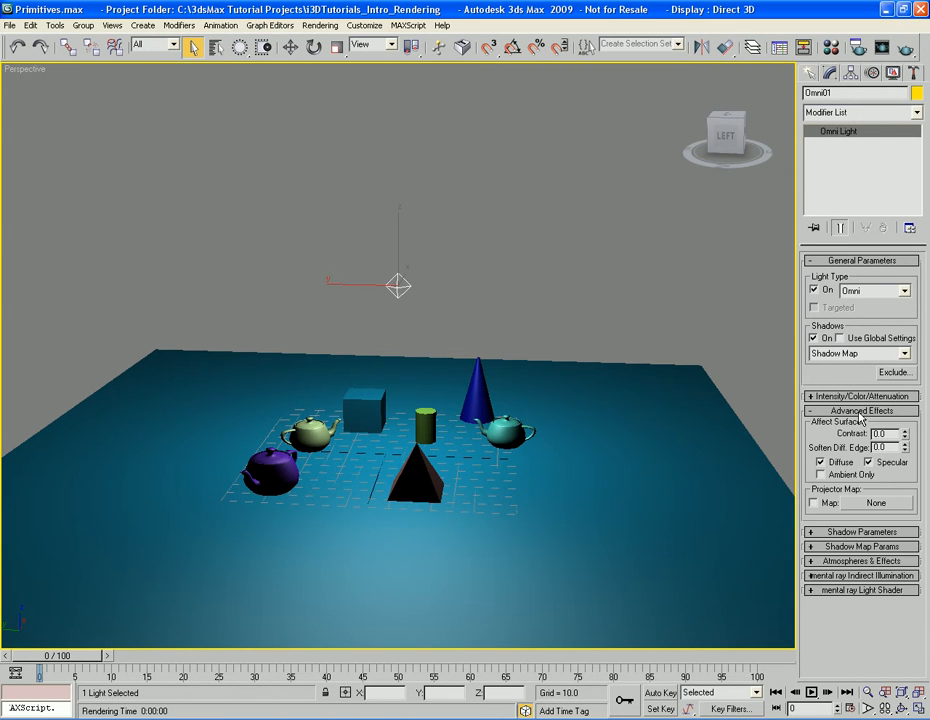
left_click(860, 411)
left_click(861, 426)
left_click(861, 426)
left_click(860, 440)
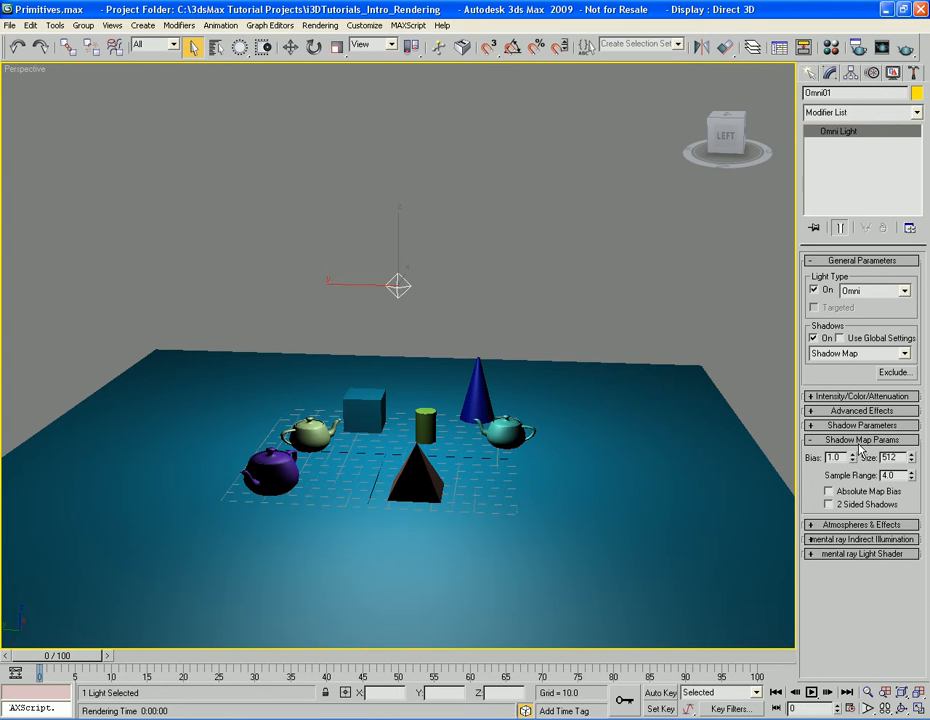
left_click(860, 440)
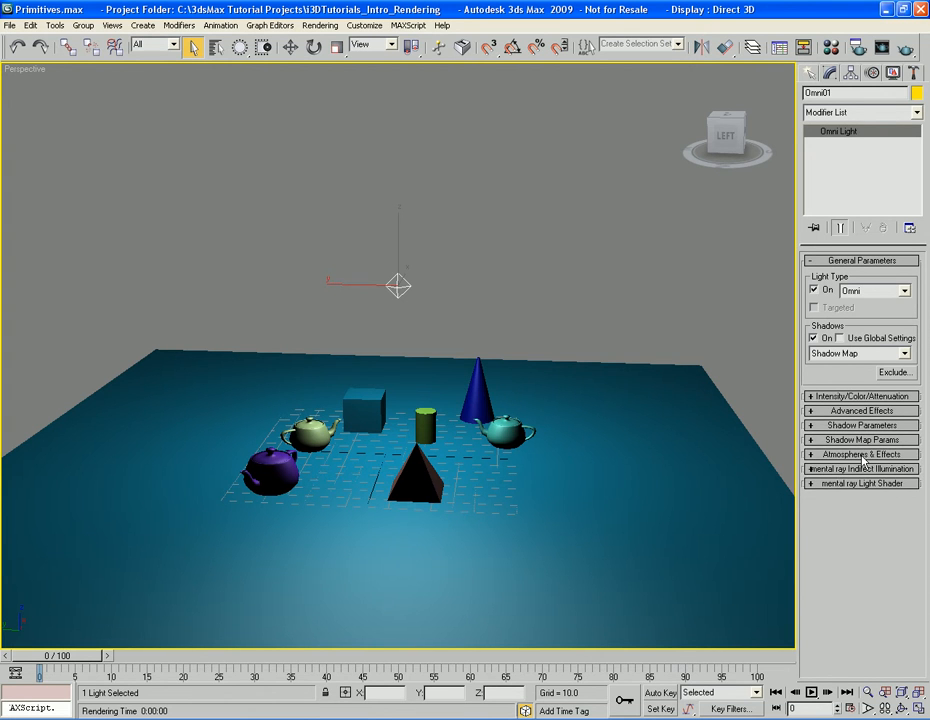
left_click(862, 455)
left_click(860, 456)
Lower the omni light along Z to about 35.5, just above the primitives, and render the Perspective view
key("w")
left_click_drag(399, 232, 400, 344)
key("shift+q")
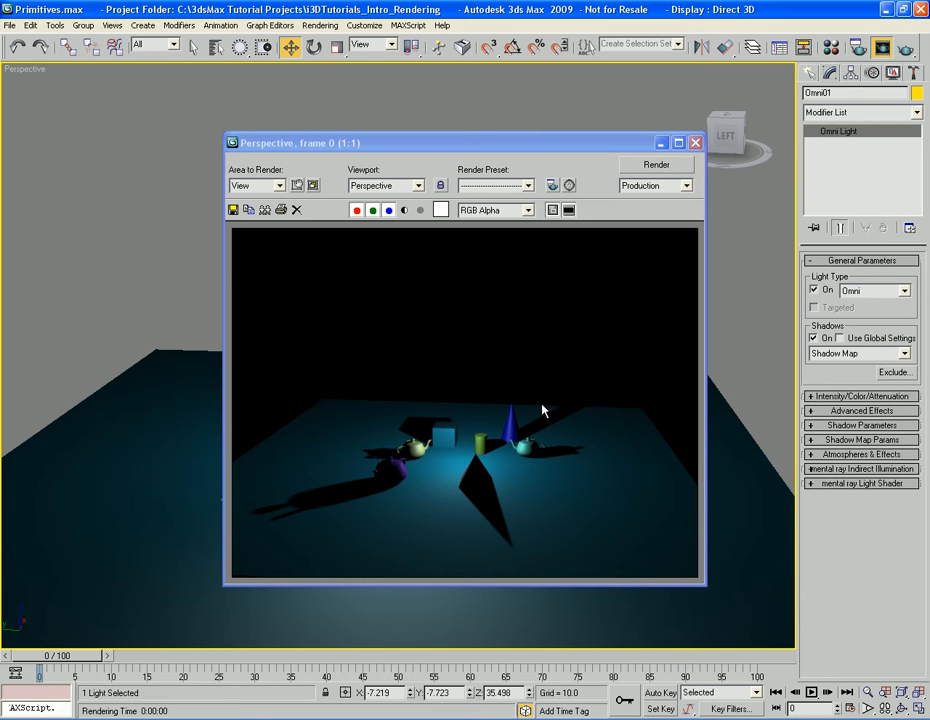
left_click(697, 146)
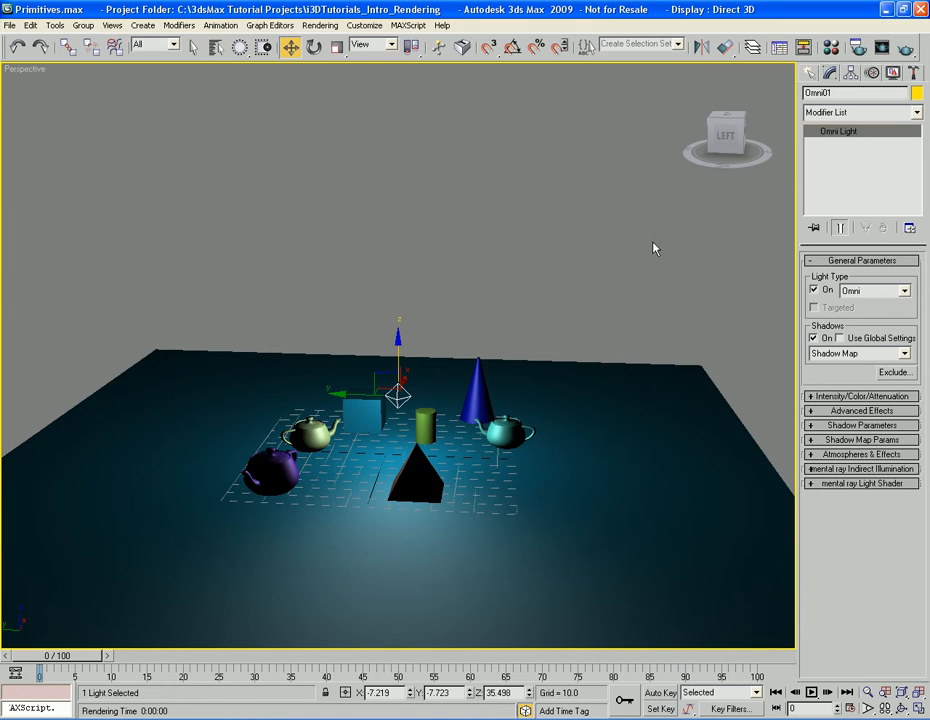
Raise the omni light high above the primitives again, and delete it from the scene
left_click_drag(400, 320, 420, 203)
key("q")
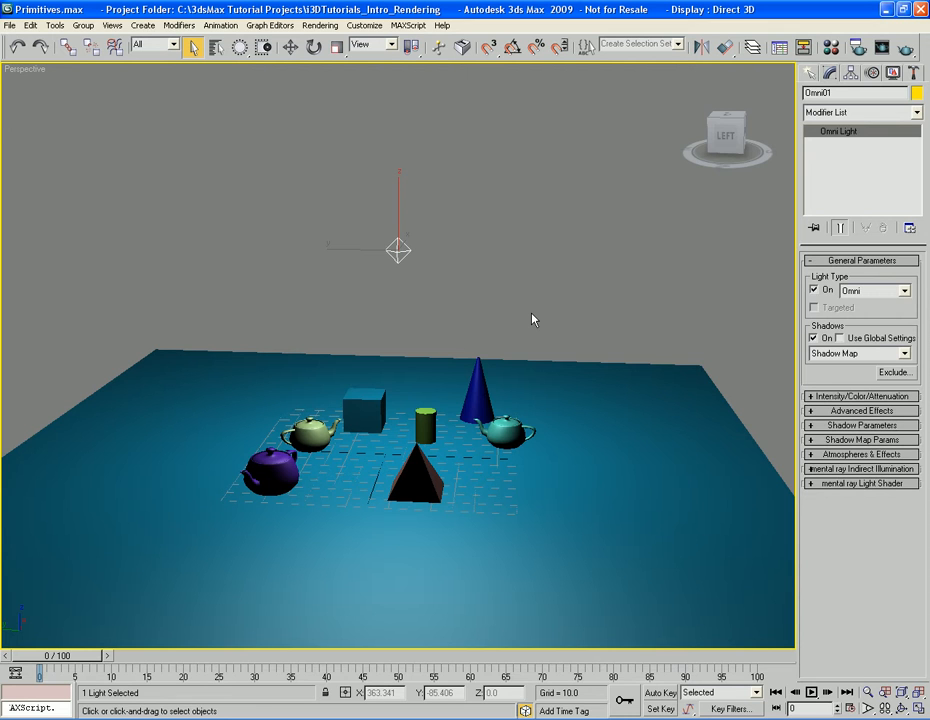
key("Delete")
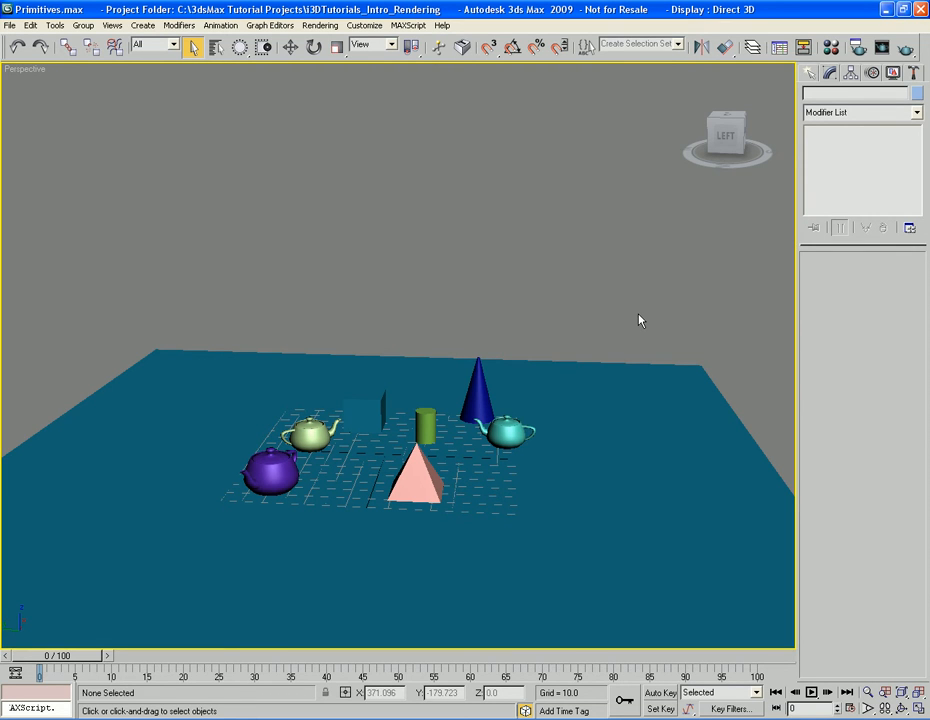
Create a standard Skylight on the plane near the center of the grid, behind the pyramid
left_click(809, 73)
left_click(849, 96)
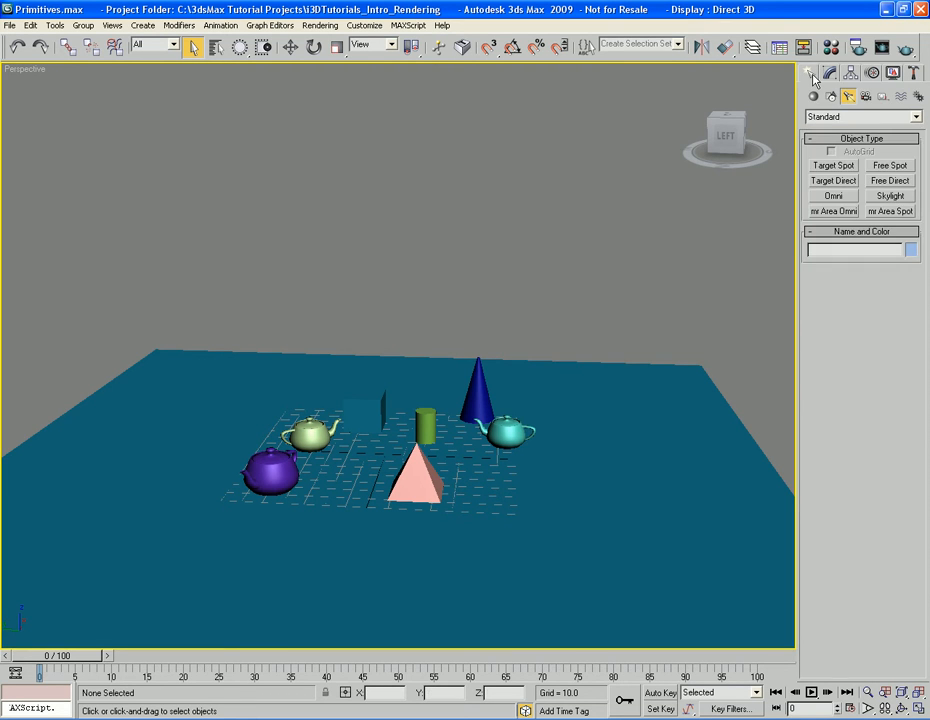
left_click(890, 196)
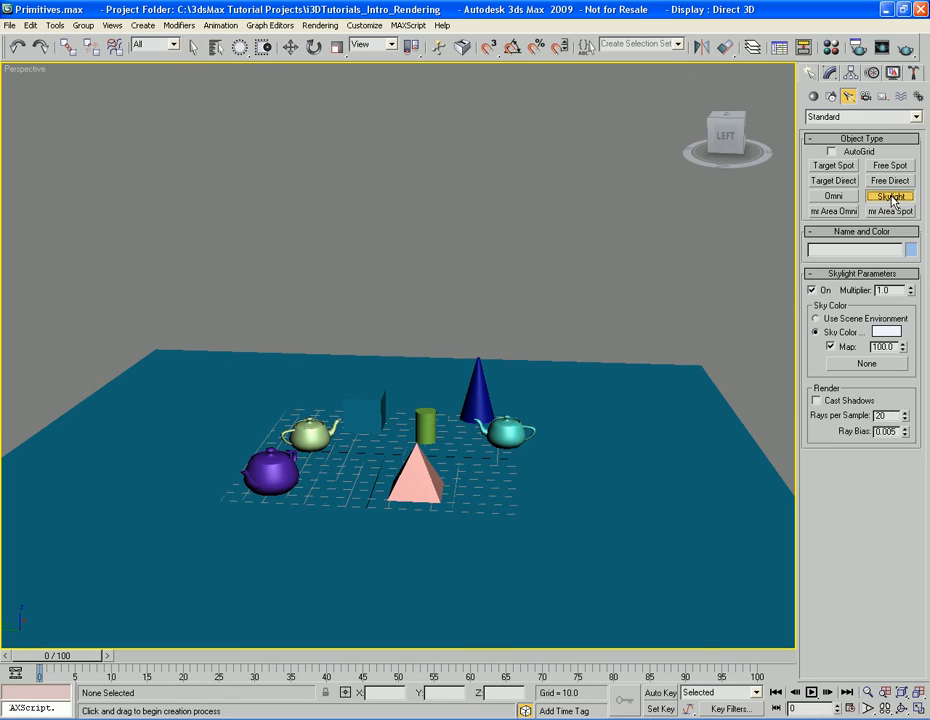
left_click(385, 455)
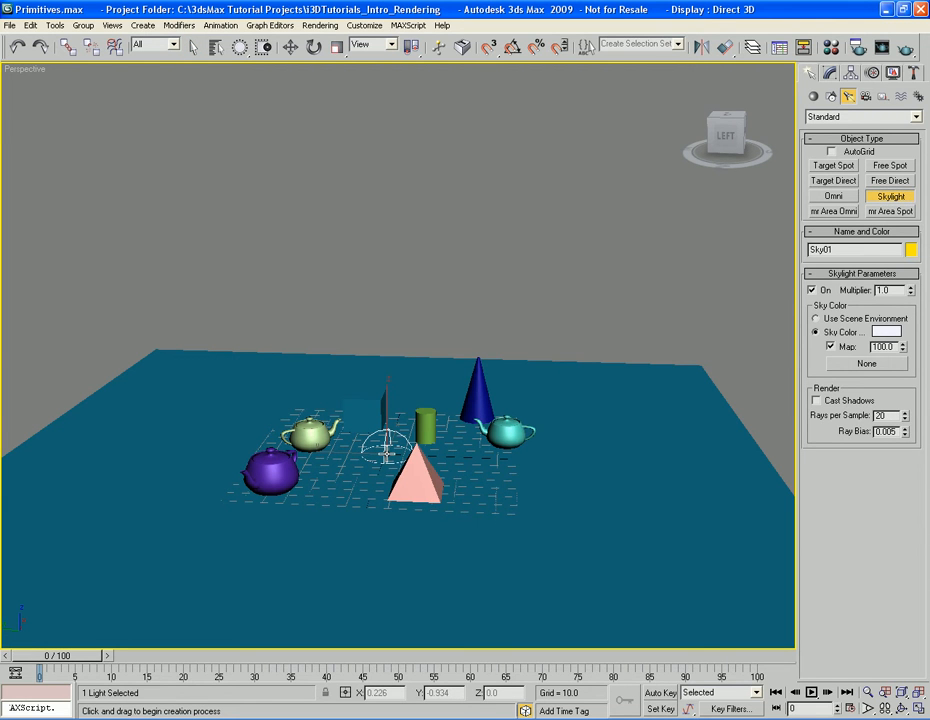
right_click(385, 453)
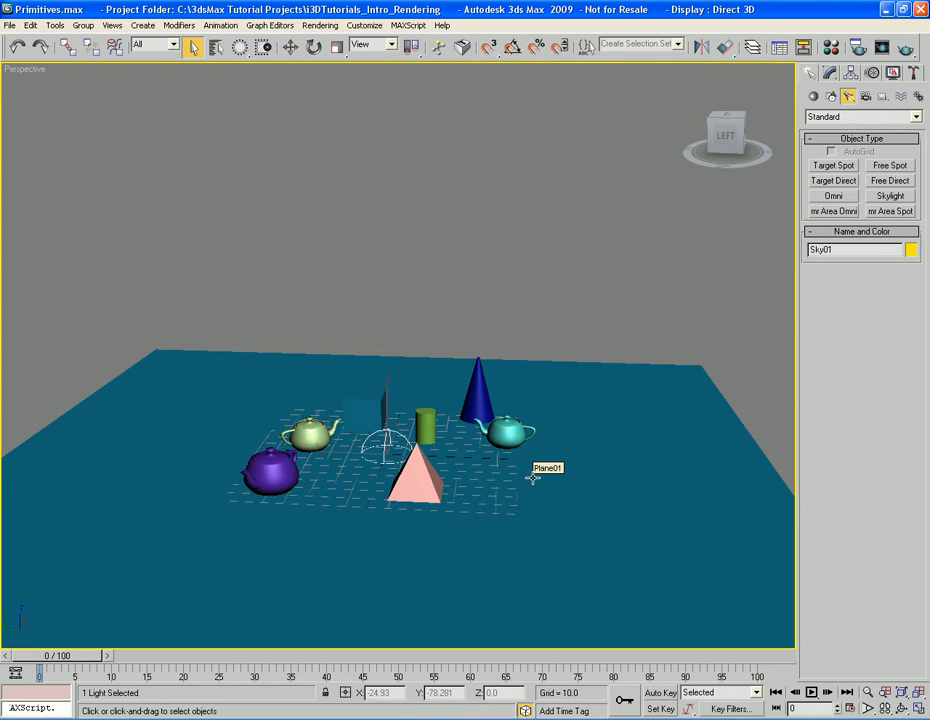
Try moving the skylight up along Z and sideways along Y, undoing each move
key("w")
left_click_drag(387, 405, 388, 239)
key("ctrl+z")
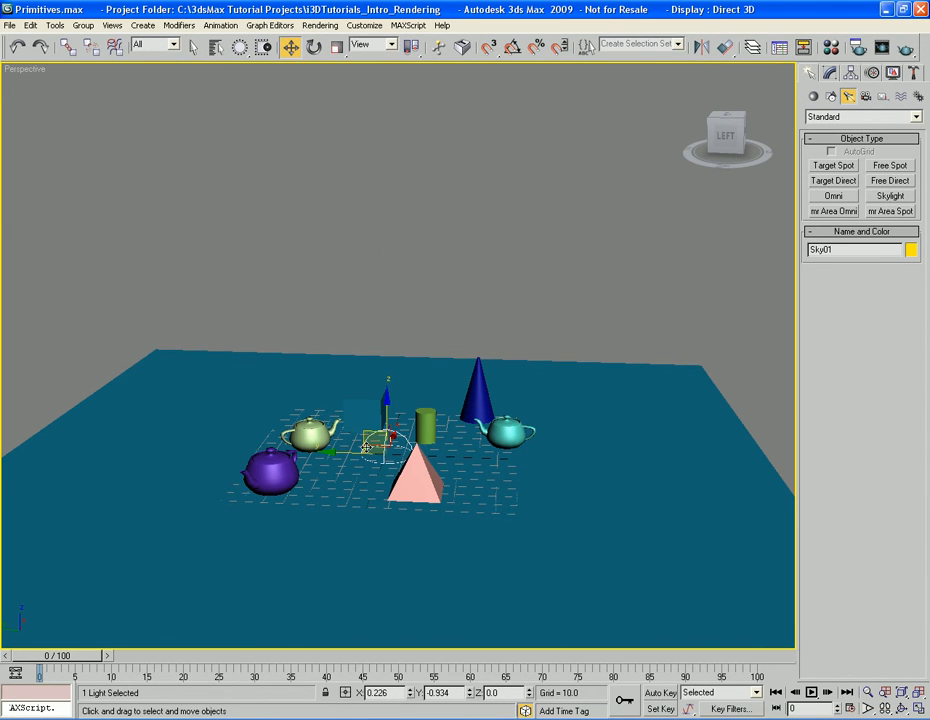
left_click_drag(347, 451, 540, 468)
key("ctrl+z")
key("q")
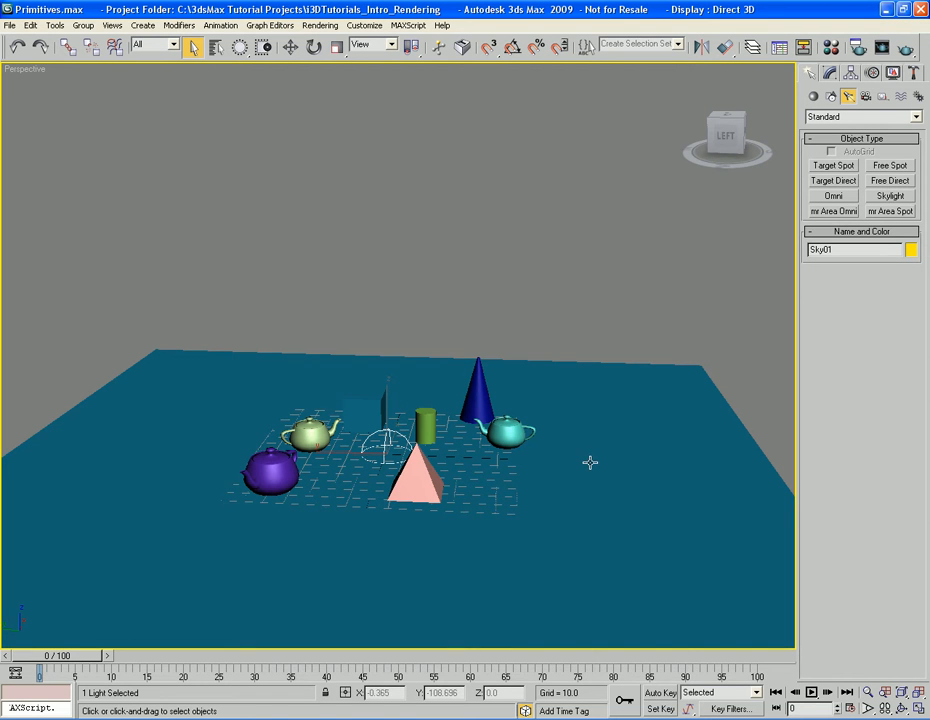
Render the Perspective view with only the skylight, and open the skylight's parameters
key("shift+q")
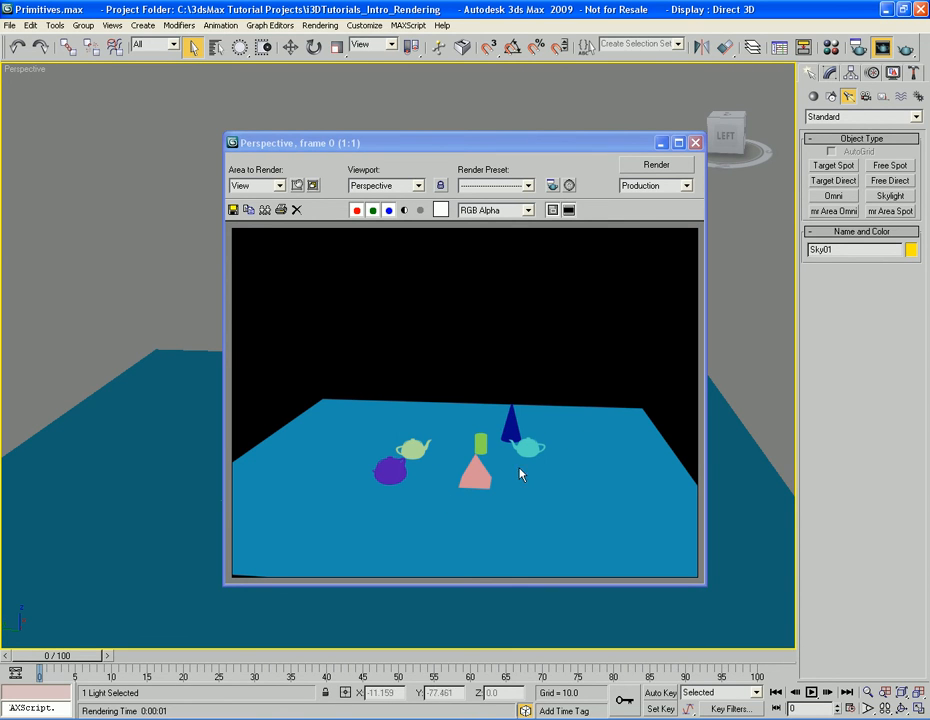
left_click(695, 143)
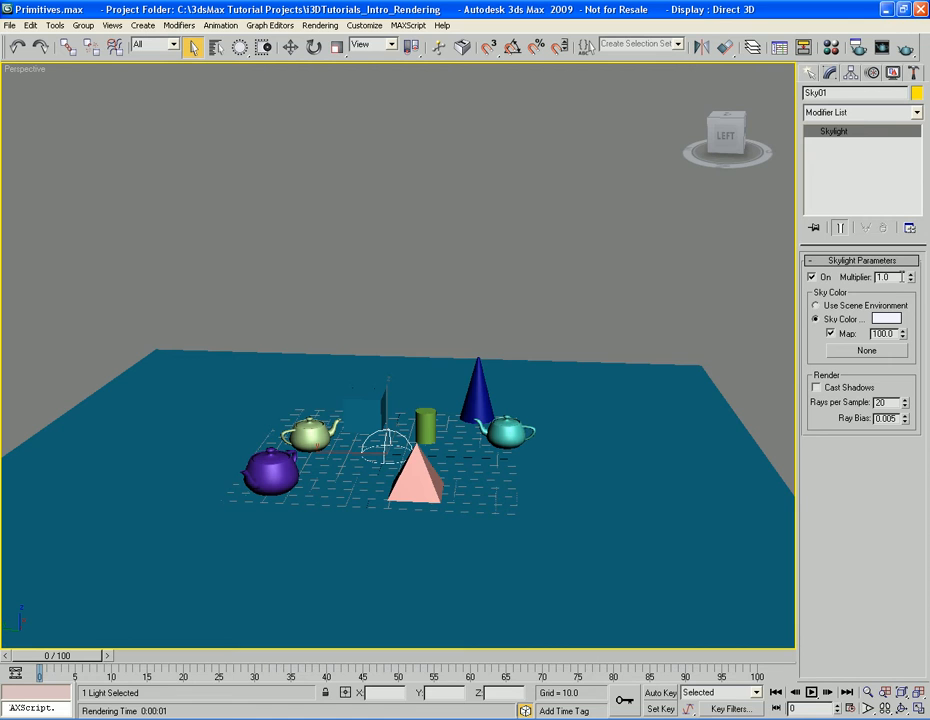
Switch the skylight's color source to Use Scene Environment, and view the scene's environment background settings
left_click(834, 311)
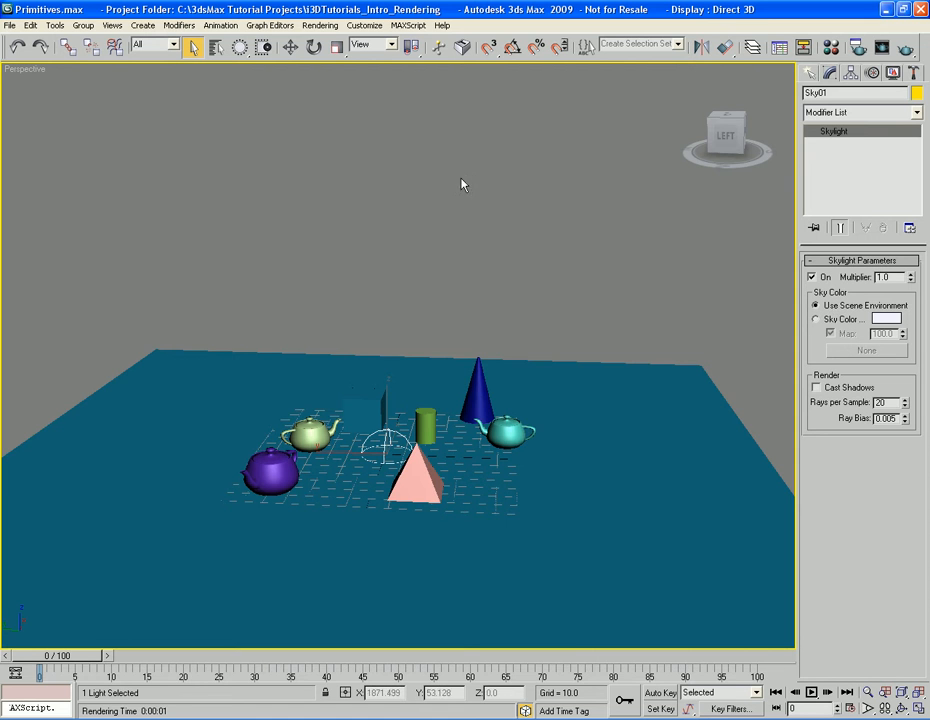
left_click(320, 25)
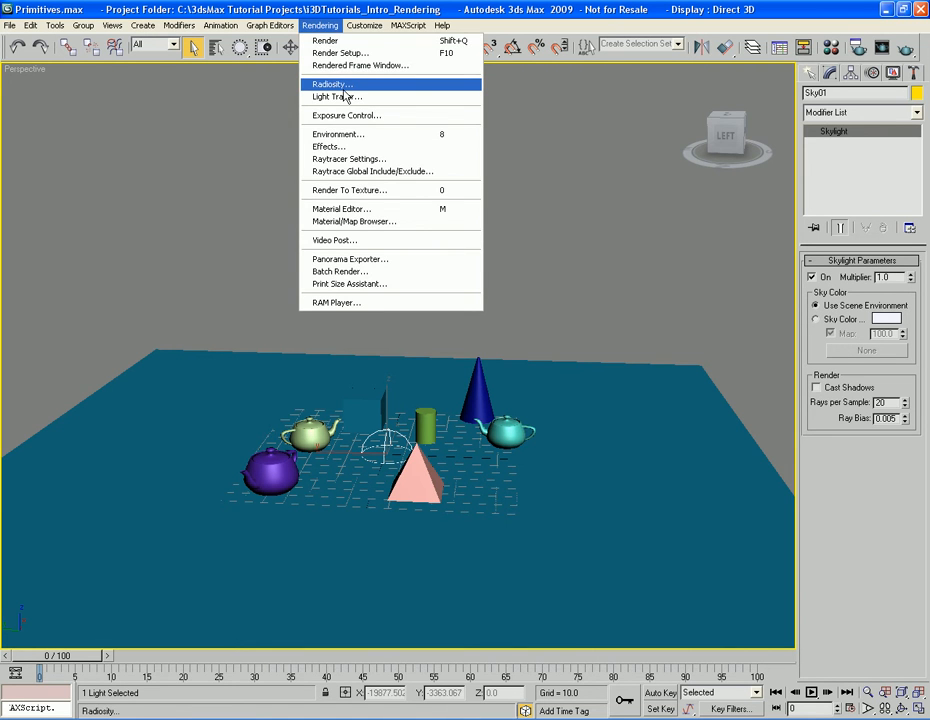
left_click(400, 135)
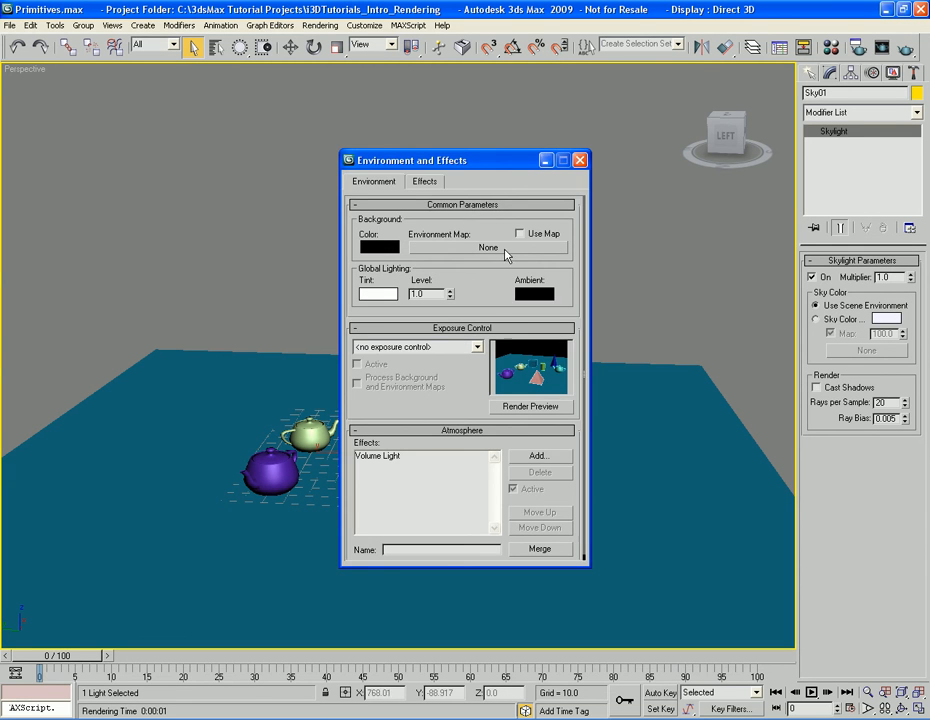
left_click(579, 160)
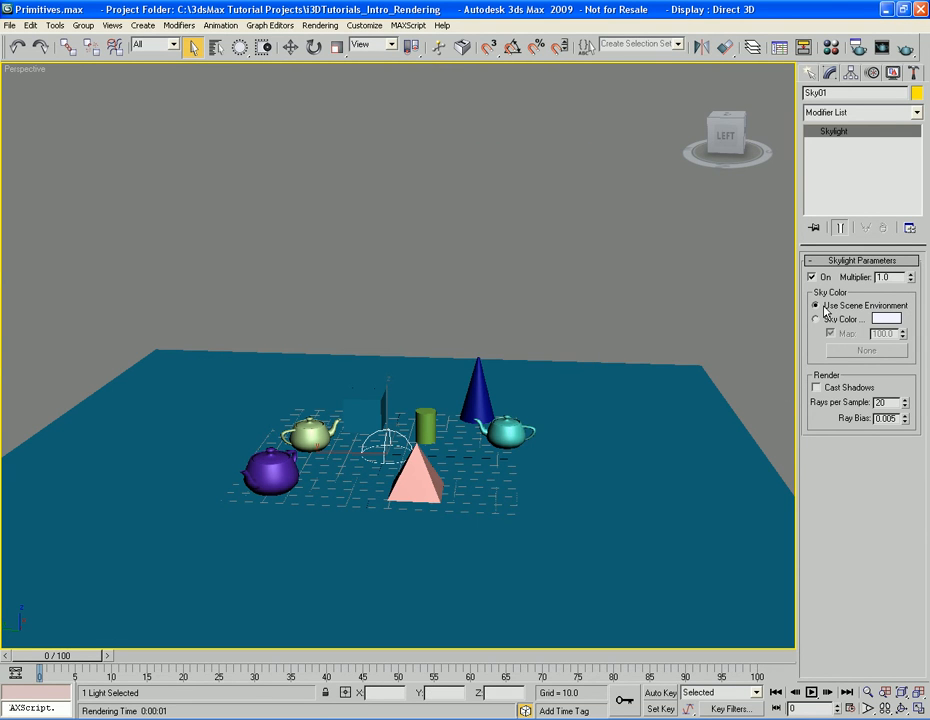
Return the skylight to its own Sky Color, and view the color's values without changing them
left_click(852, 320)
left_click(887, 320)
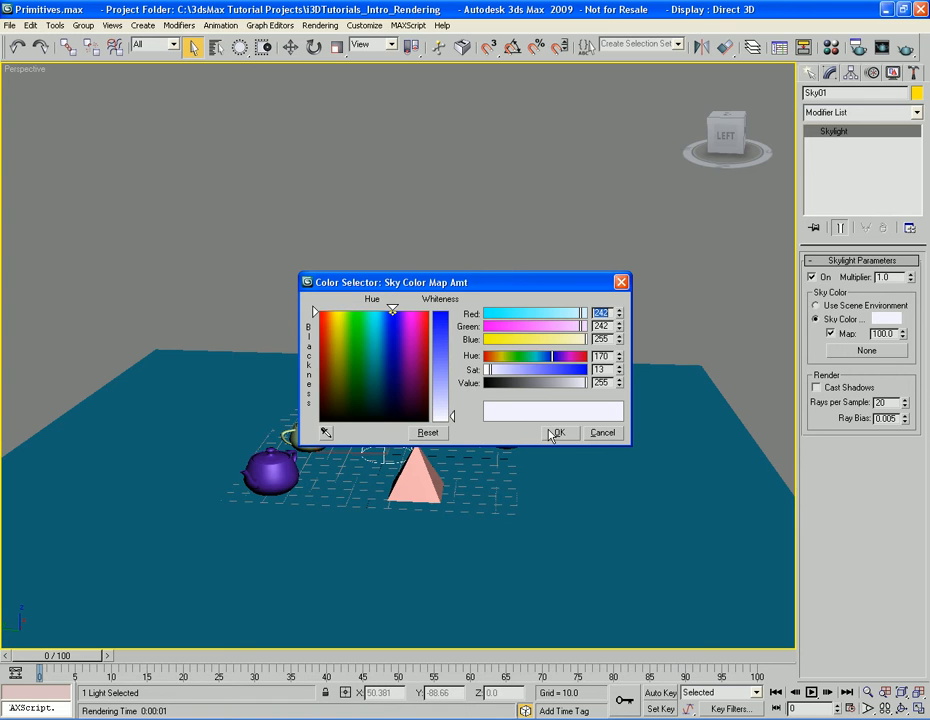
left_click(607, 434)
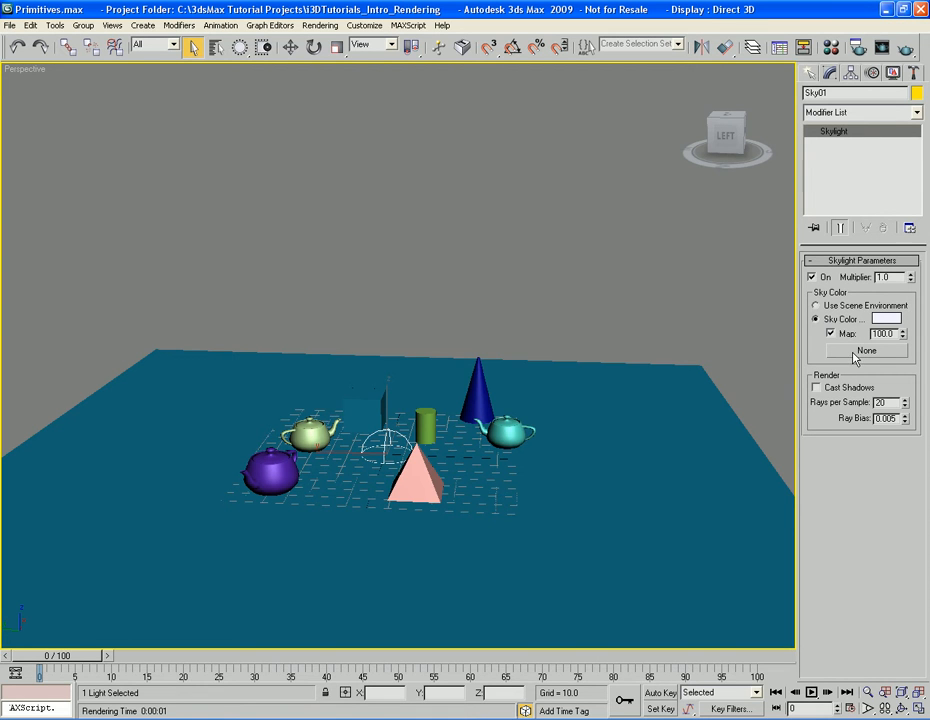
Assign a Bitmap map to the sky color, look through the supported image formats without choosing a file, and clear the map
left_click(860, 351)
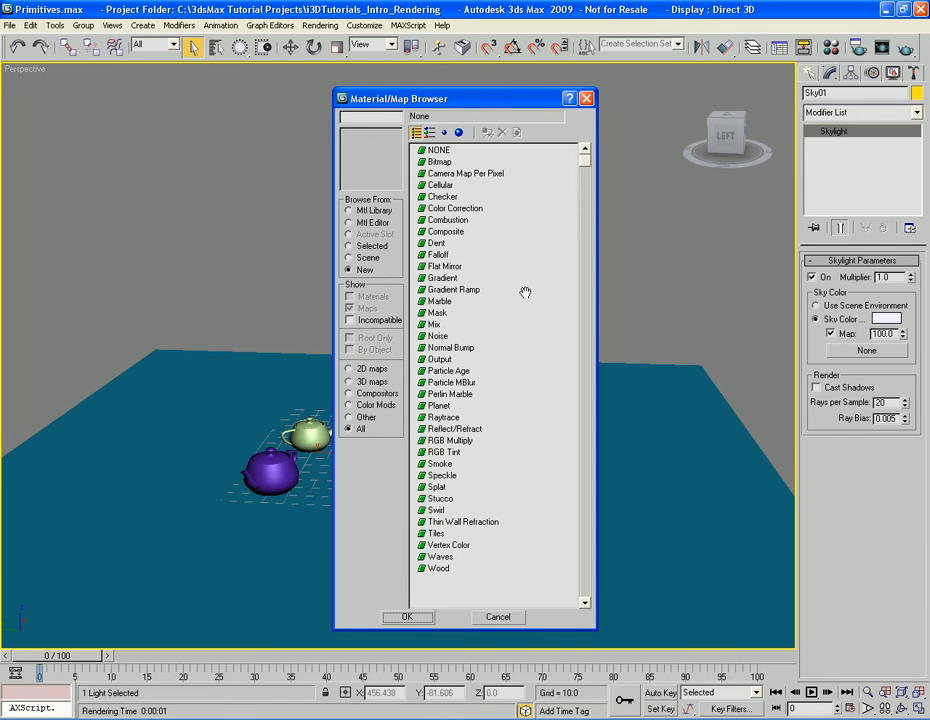
double_click(438, 161)
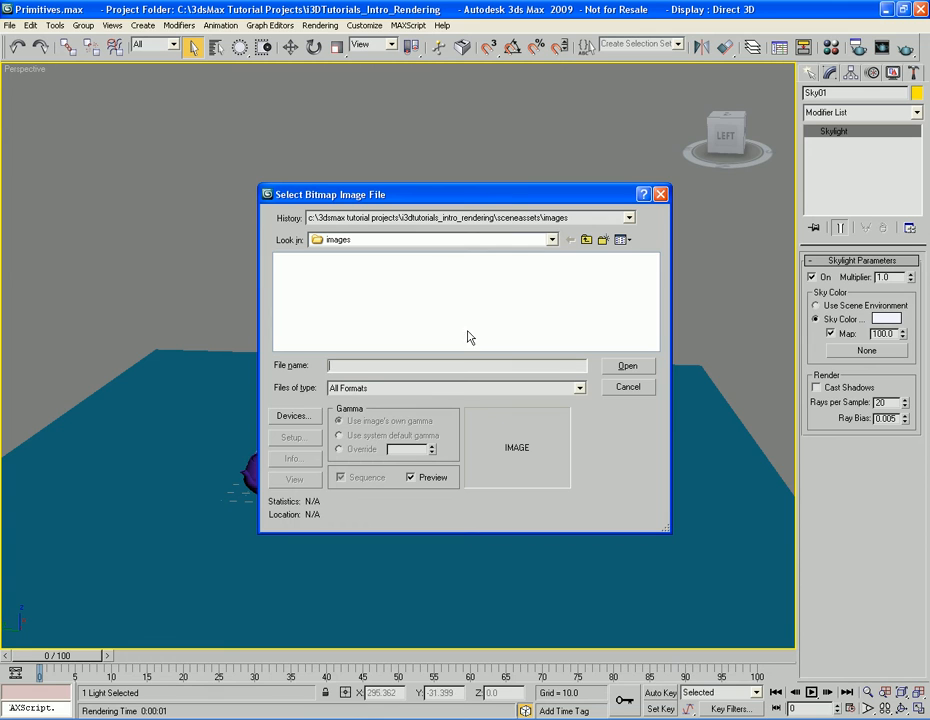
left_click(481, 388)
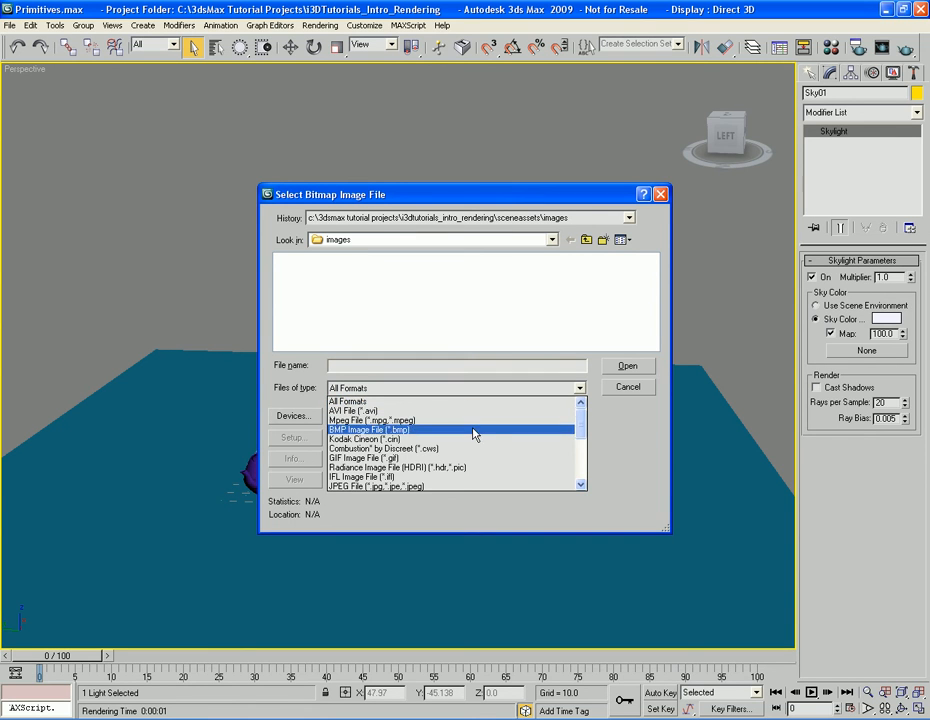
scroll(479, 452, "down", 1)
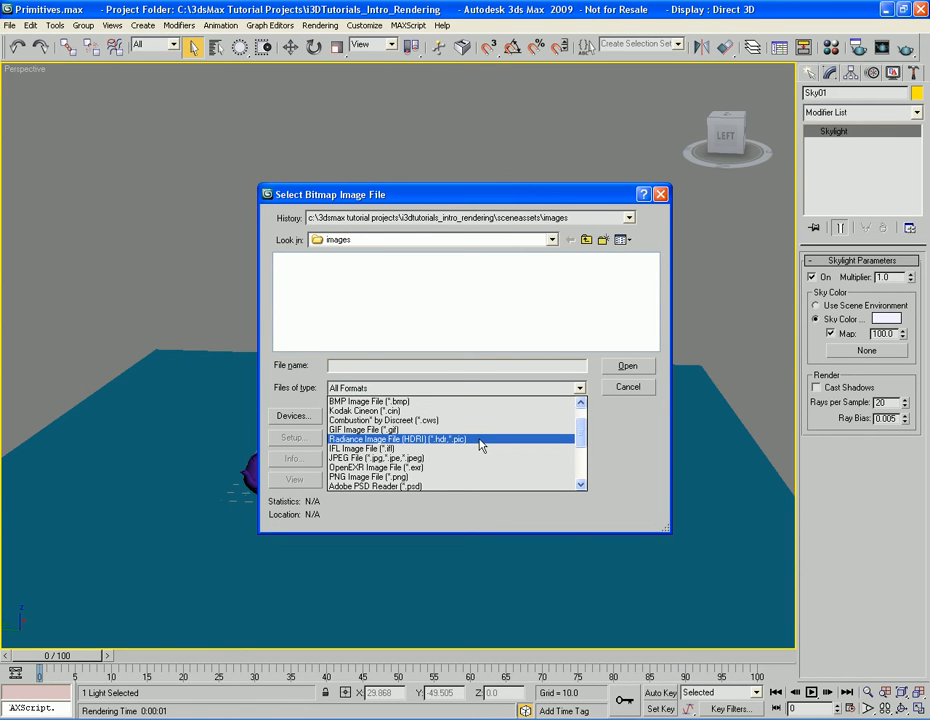
scroll(479, 445, "down", 1)
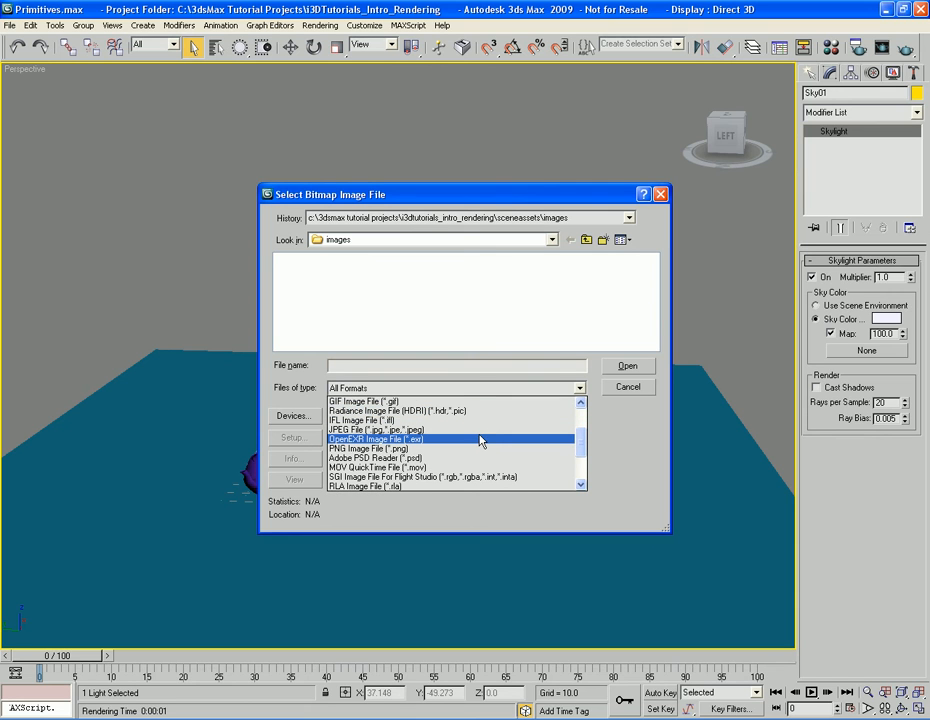
scroll(480, 445, "down", 3)
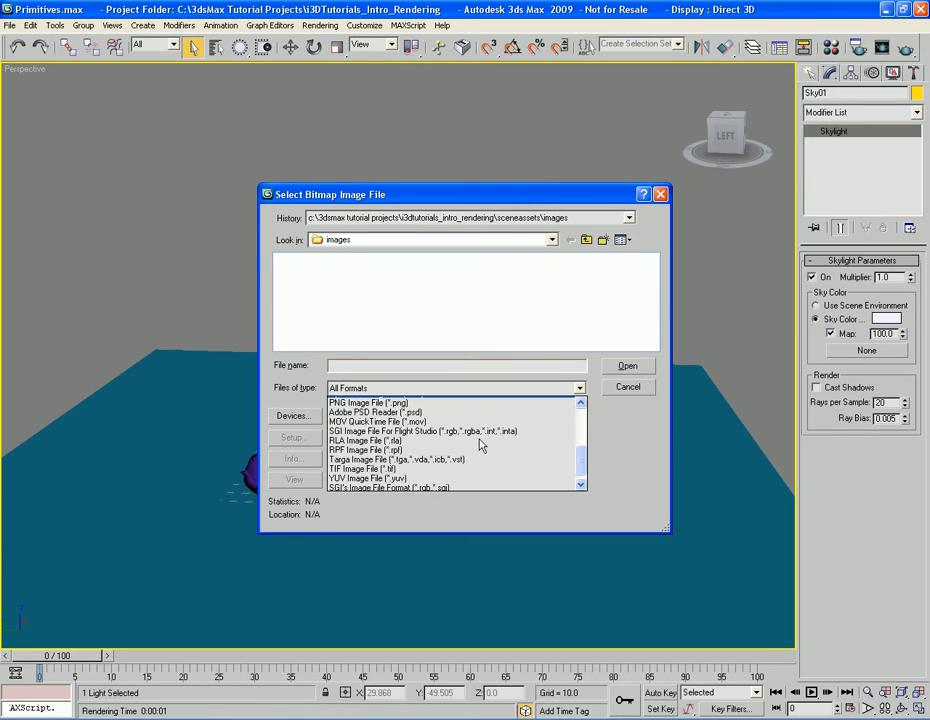
left_click(646, 397)
left_click(644, 388)
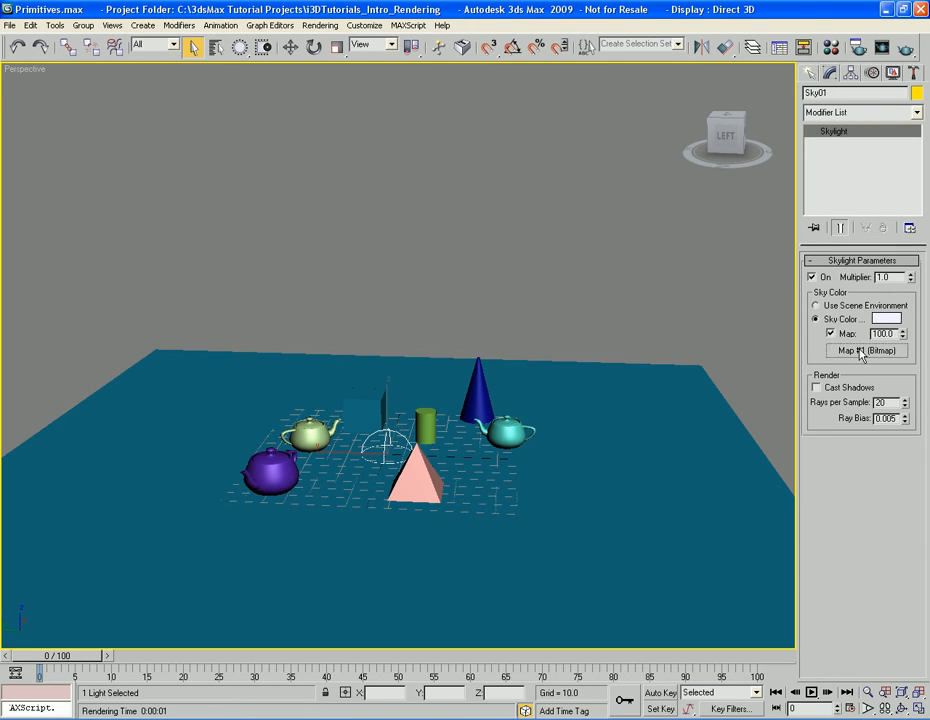
right_click(828, 350)
left_click(838, 381)
Turn on Cast Shadows for the skylight, and render the Perspective view
left_click(848, 388)
key("shift+q")
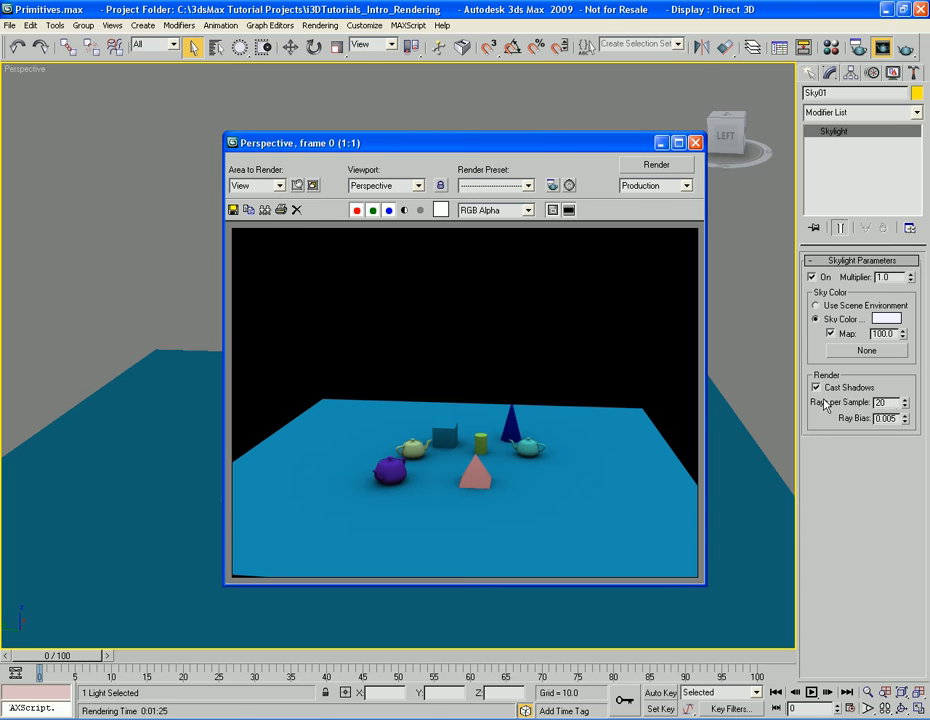
Set the skylight's Rays per Sample to 8, and render the Perspective view again
double_click(885, 402)
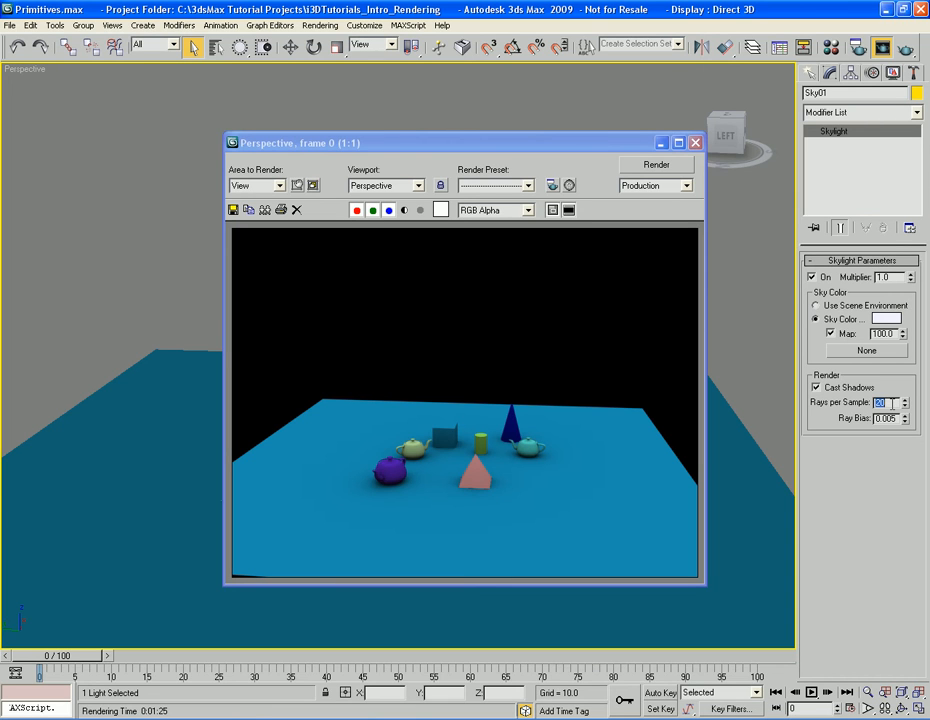
type("8")
key("shift+q")
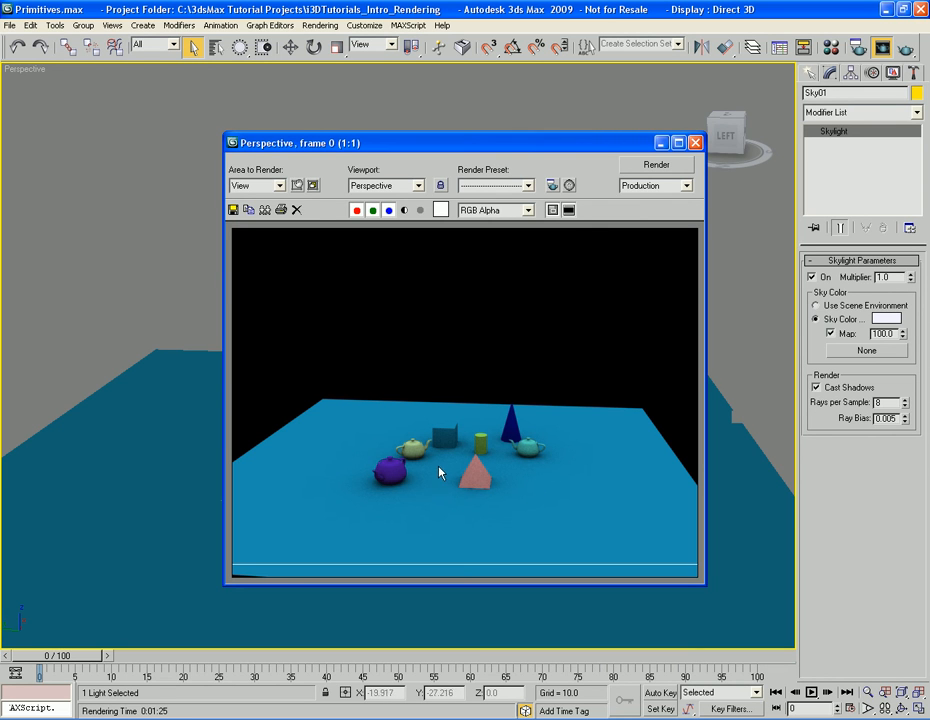
left_click(695, 143)
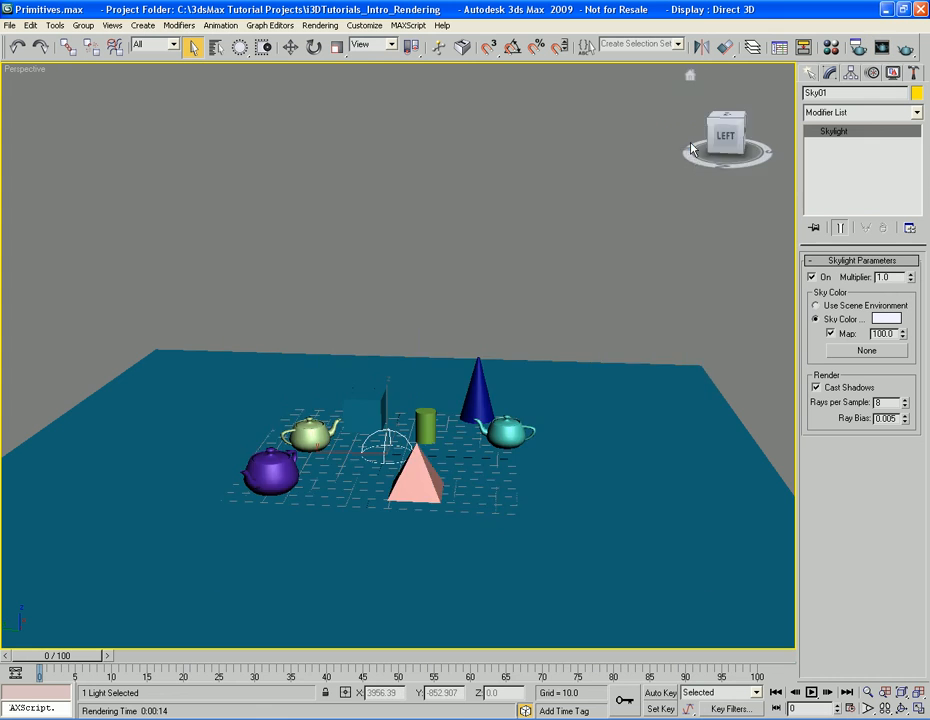
Render a close-up of the pale green teapot, box and cylinder to examine the skylight shadows' quality at 8 rays per sample
scroll(560, 405, "up", 8)
scroll(570, 405, "up", 2)
key("shift+q")
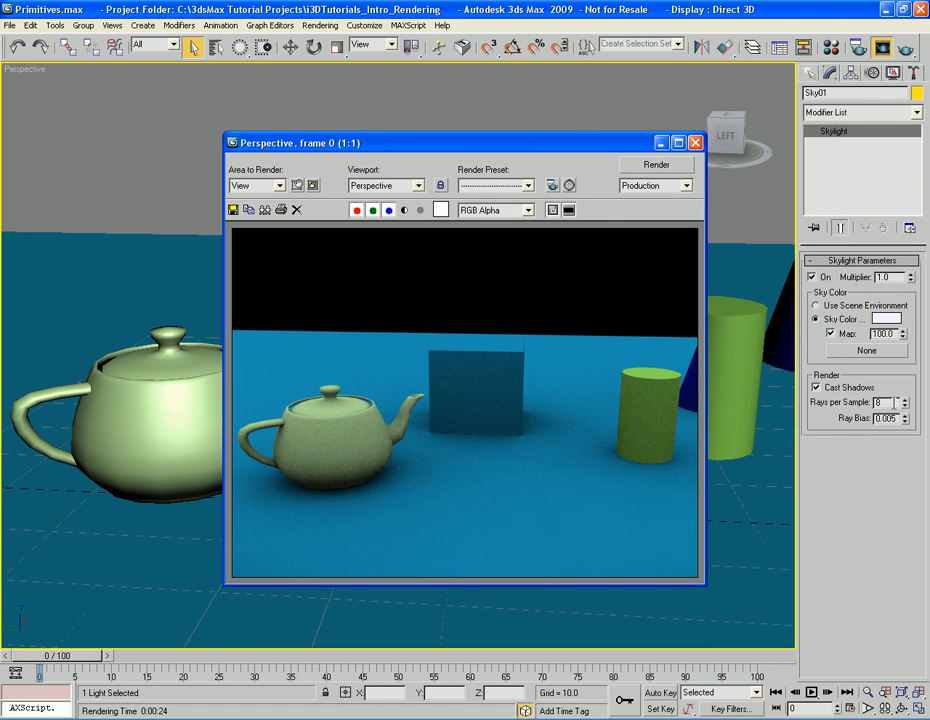
double_click(881, 402)
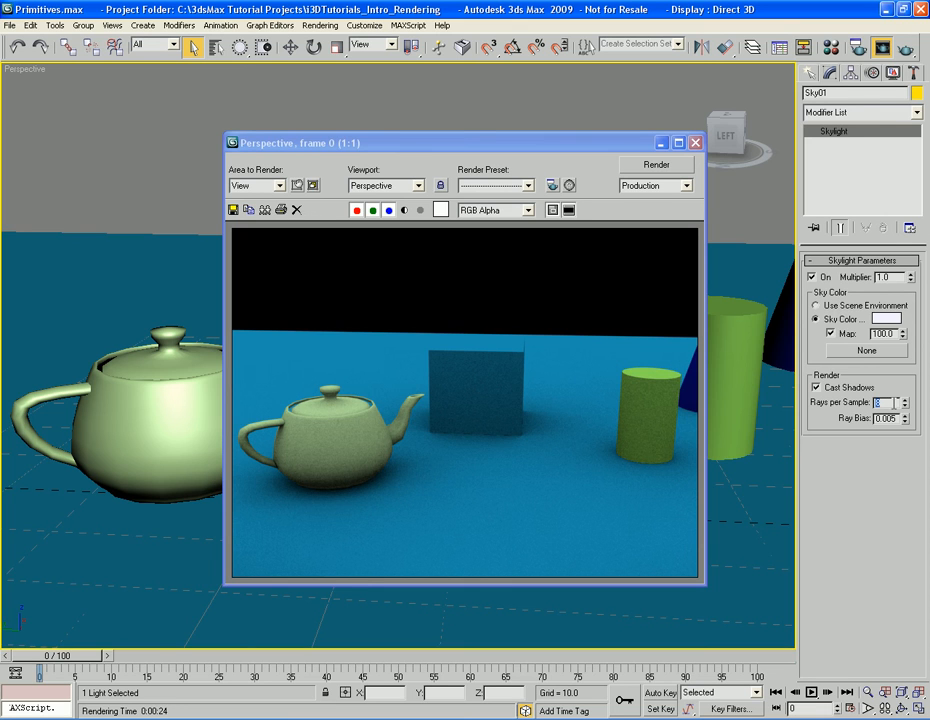
left_click(894, 381)
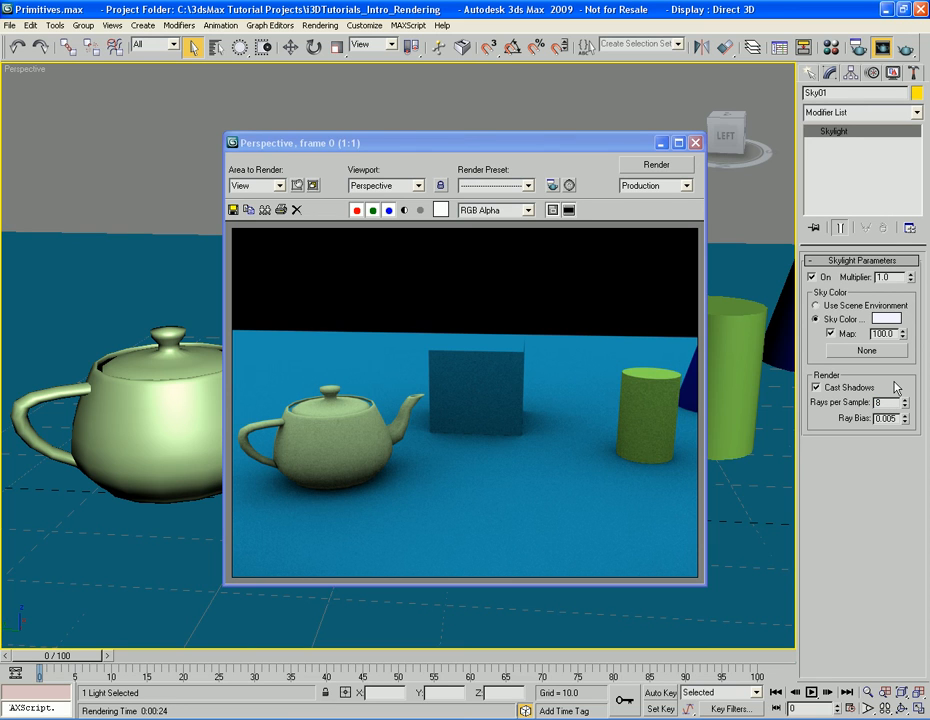